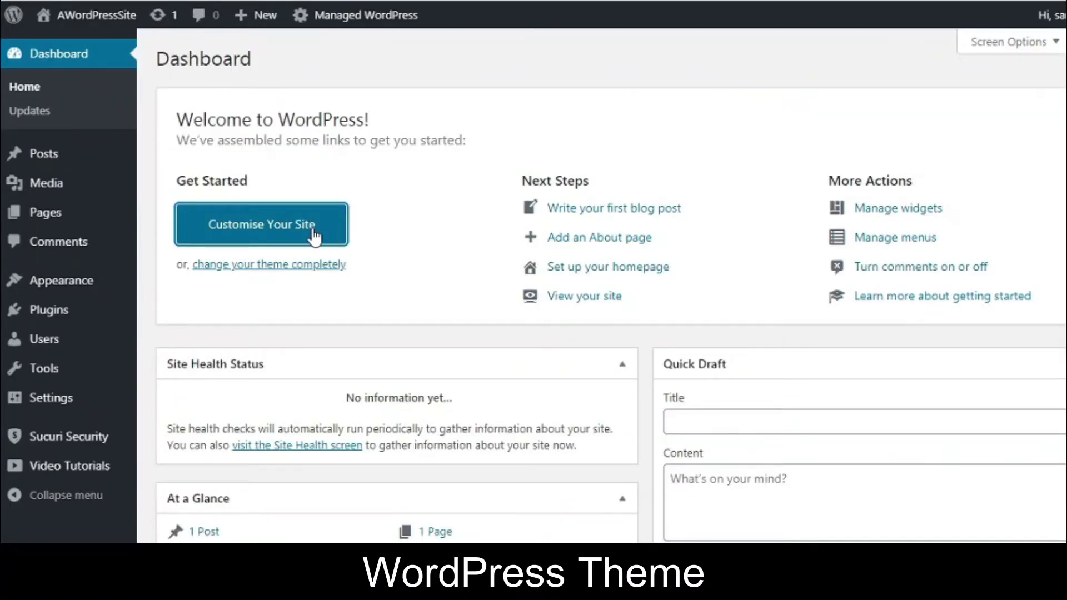
# Customise the site and search the WordPress.org themes for "blog"
pyautogui.click(315, 237)
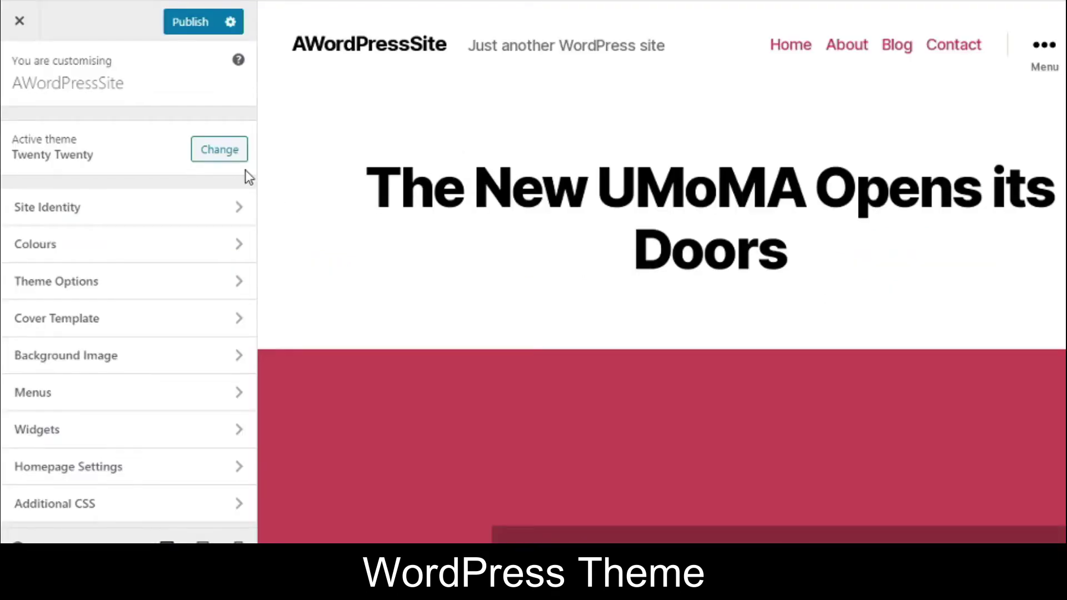
pyautogui.click(211, 156)
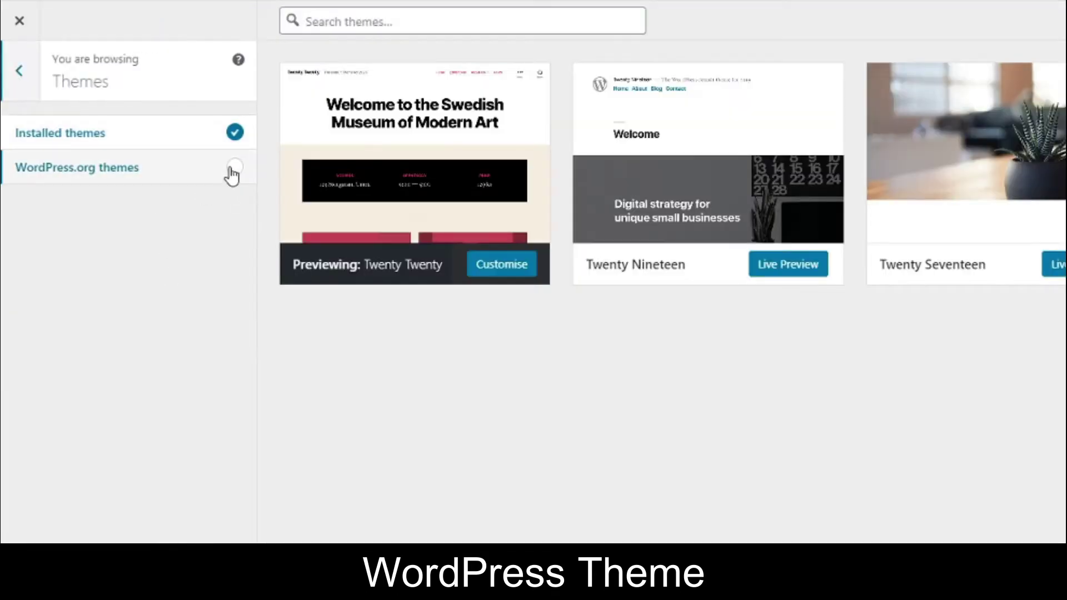
pyautogui.click(234, 175)
pyautogui.click(538, 24)
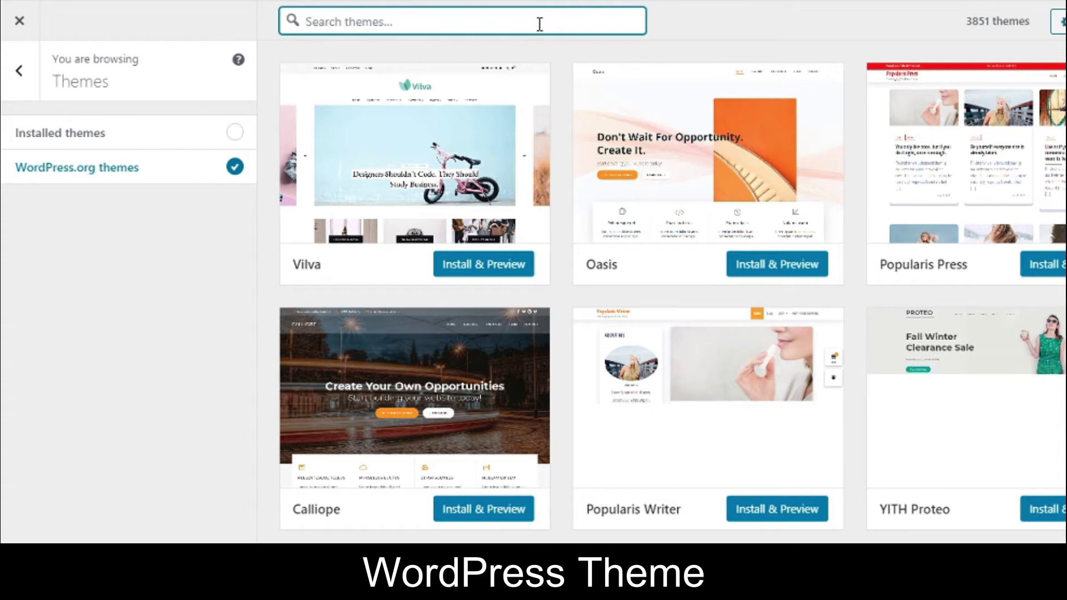
pyautogui.write('blog')
# Review the details and description of the New Blog theme, and return to the theme results
pyautogui.scroll(-4, 1021, 274)
pyautogui.moveTo(1021, 274)
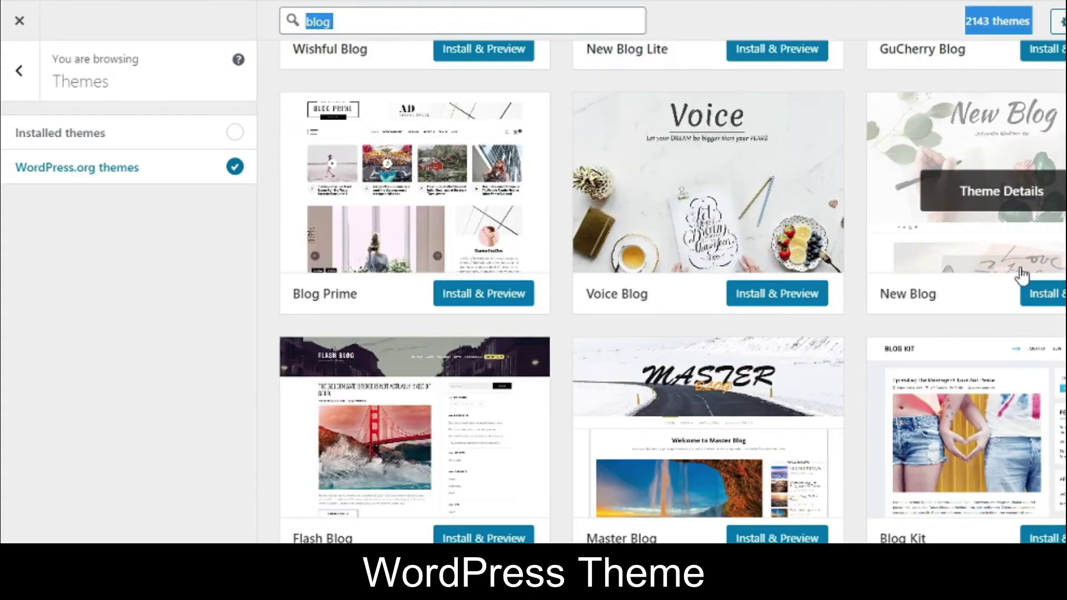
pyautogui.click(1010, 197)
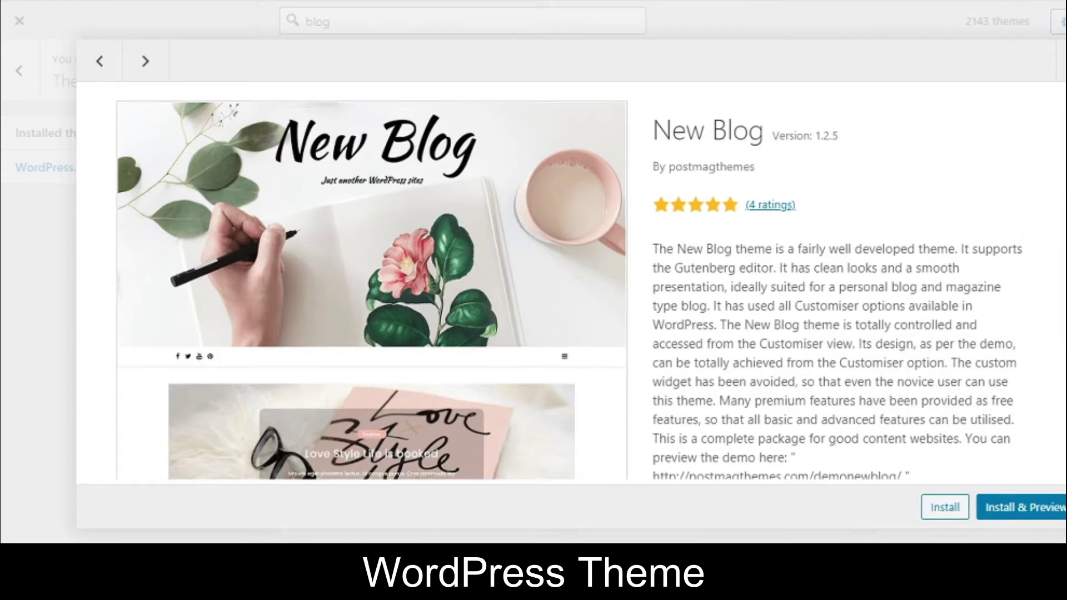
pyautogui.scroll(-1, 569, 281)
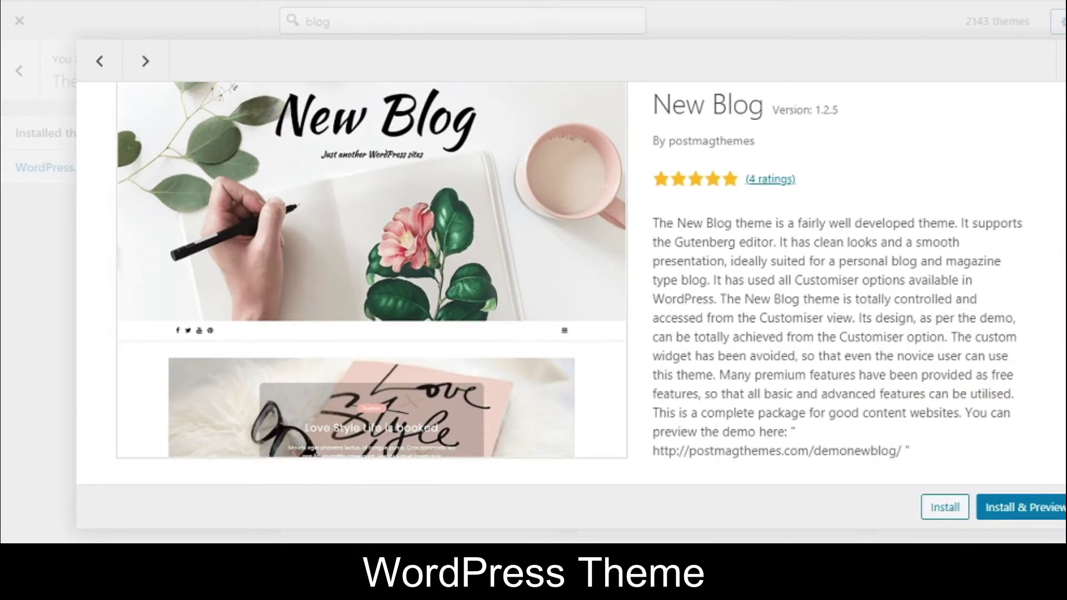
pyautogui.scroll(1, 569, 280)
pyautogui.press('Escape')
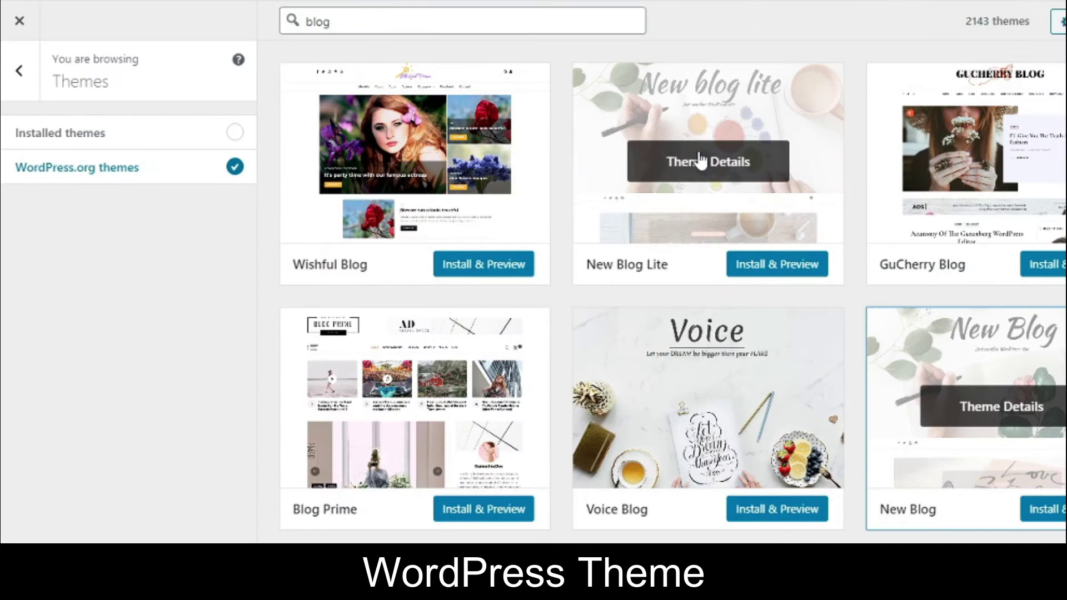
# Install the Voice Blog theme and look through its live preview down to the footer
pyautogui.click(699, 416)
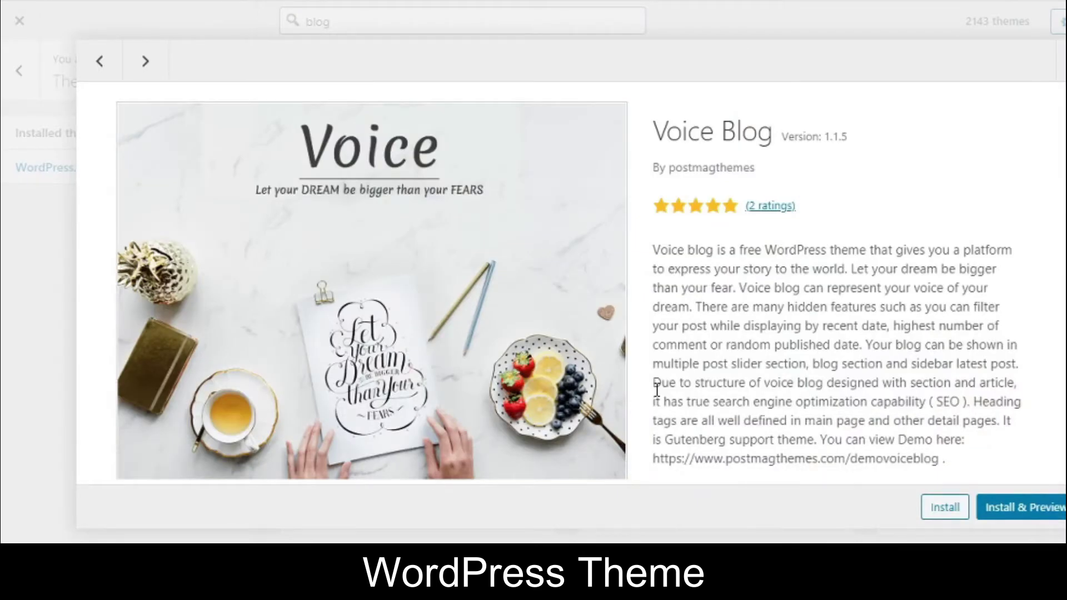
pyautogui.scroll(-1, 656, 389)
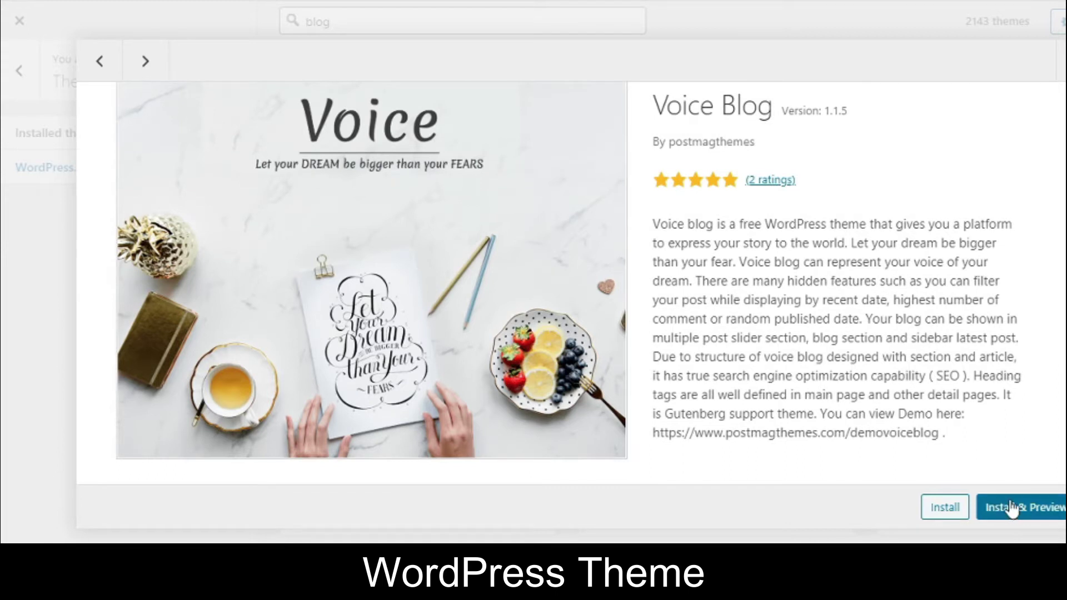
pyautogui.click(1009, 501)
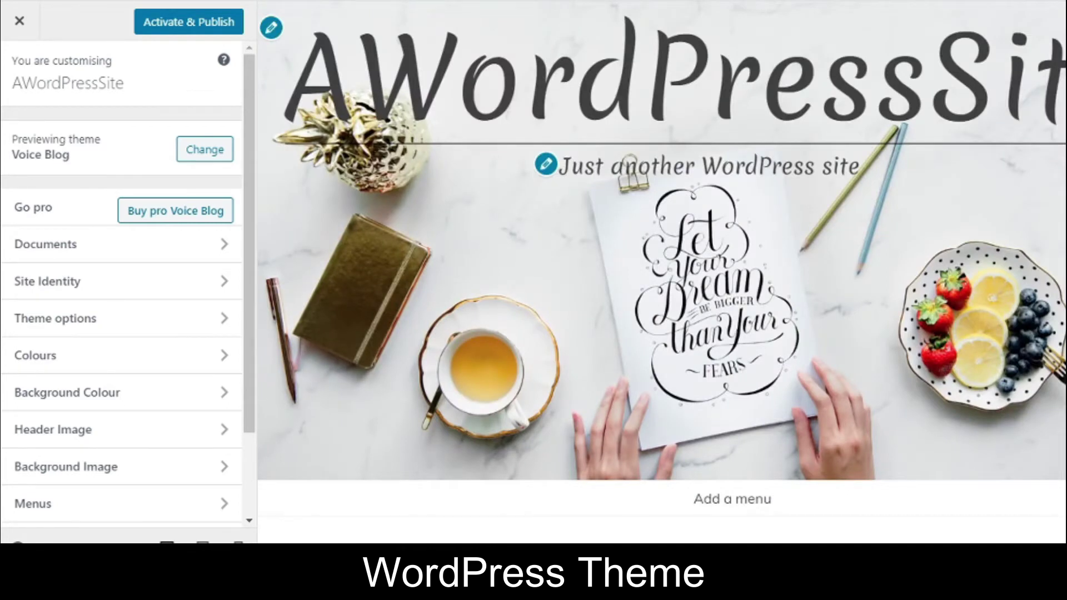
pyautogui.scroll(-12, 662, 272)
pyautogui.scroll(-15, 592, 290)
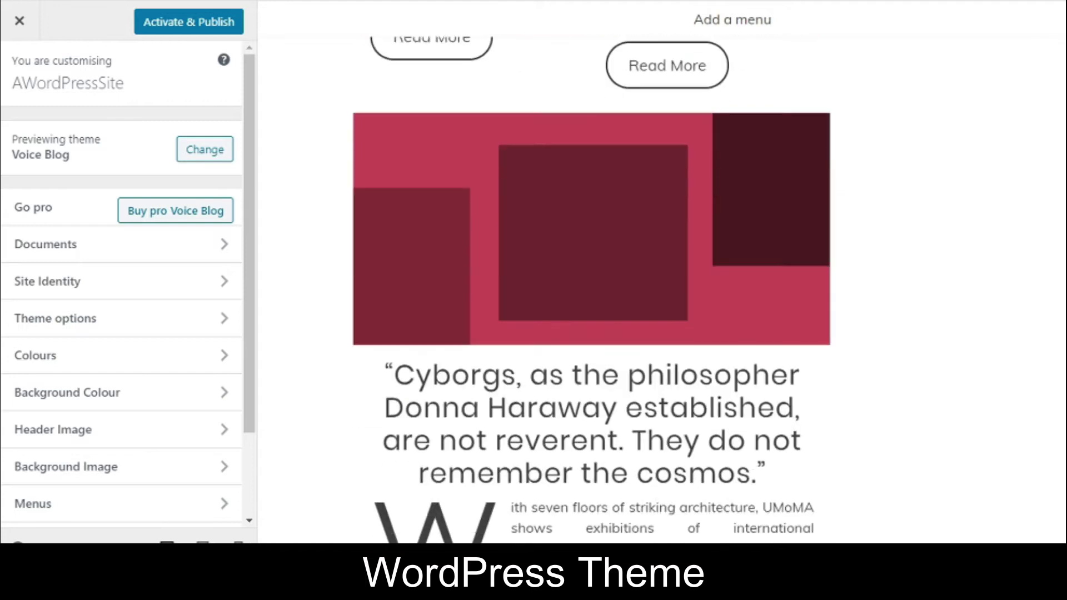
pyautogui.scroll(-15, 661, 289)
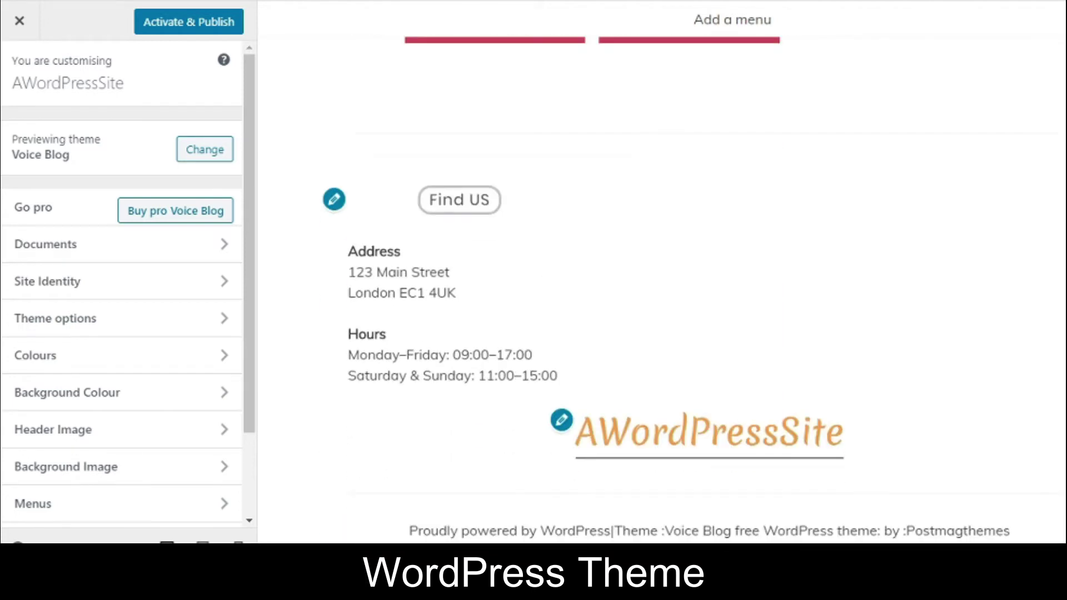
pyautogui.scroll(20, 565, 364)
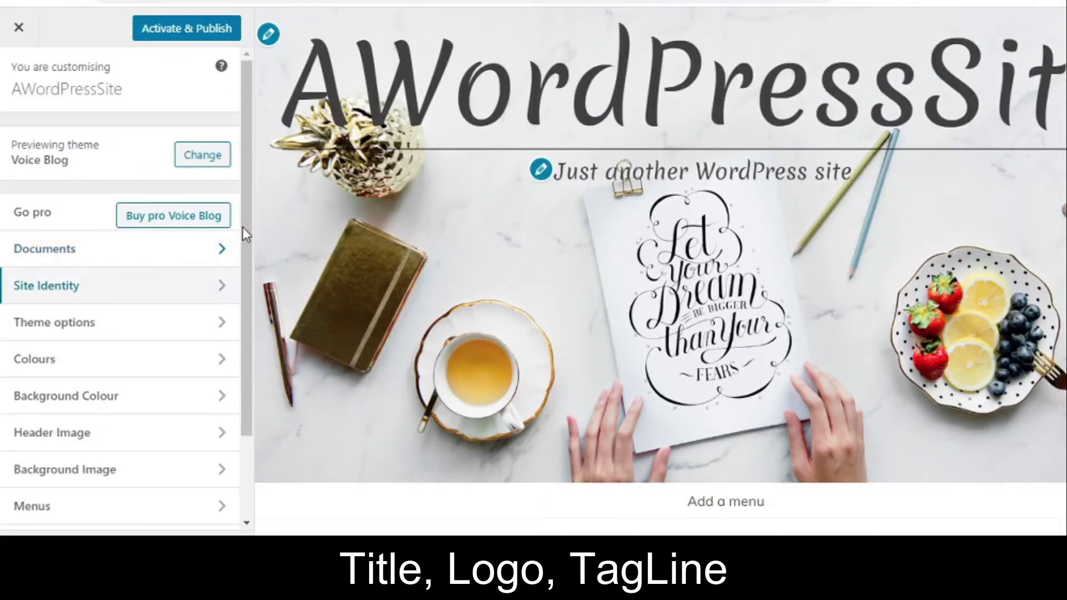
# Change the site title to "Sanitize Your Soul"
pyautogui.click(270, 35)
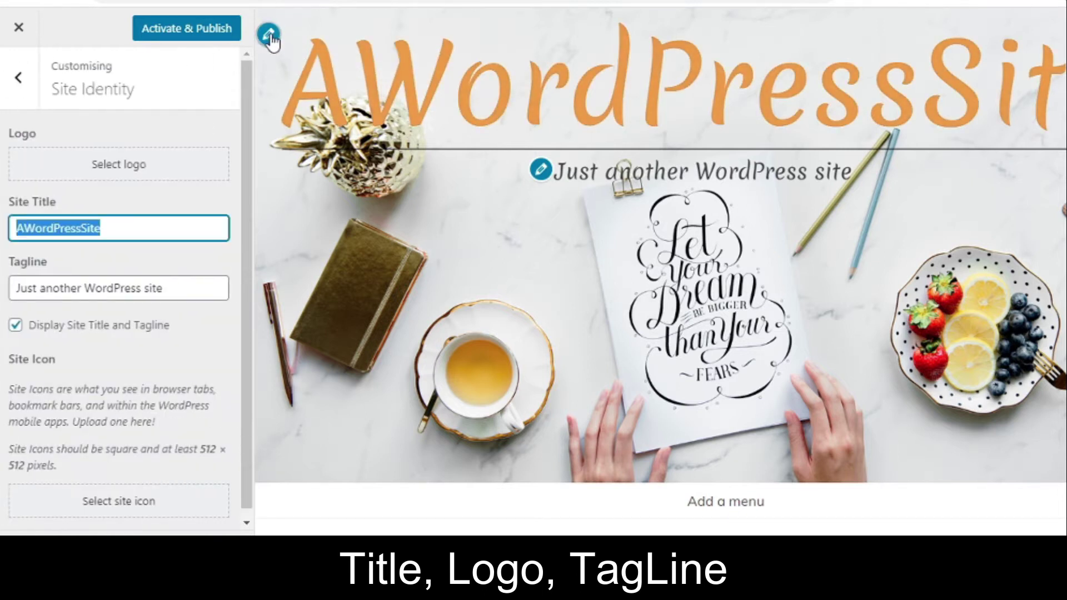
pyautogui.click(163, 234)
pyautogui.doubleClick(163, 234)
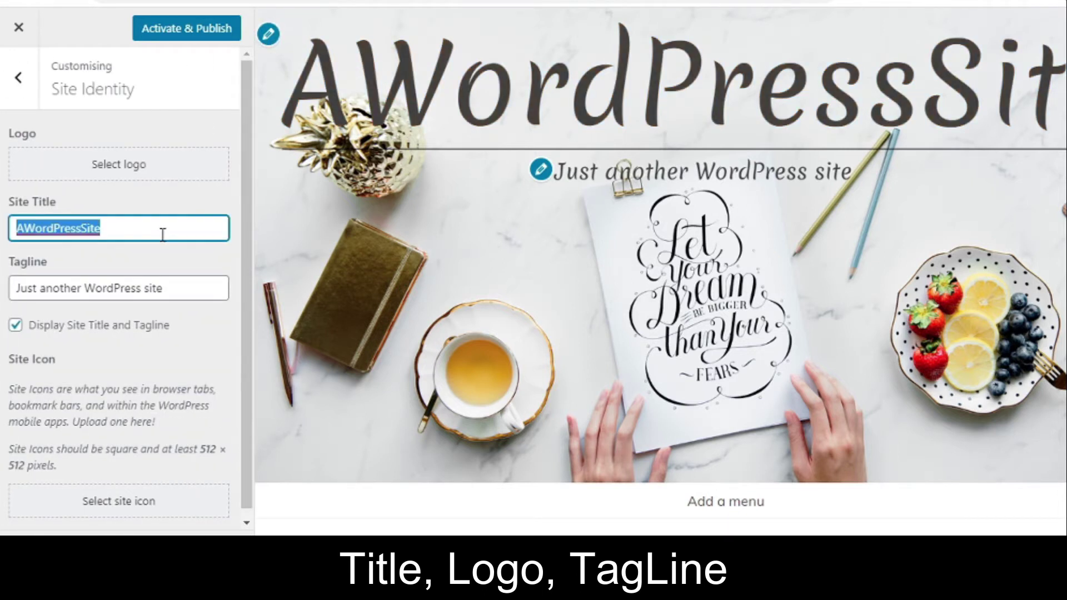
pyautogui.write('Sani')
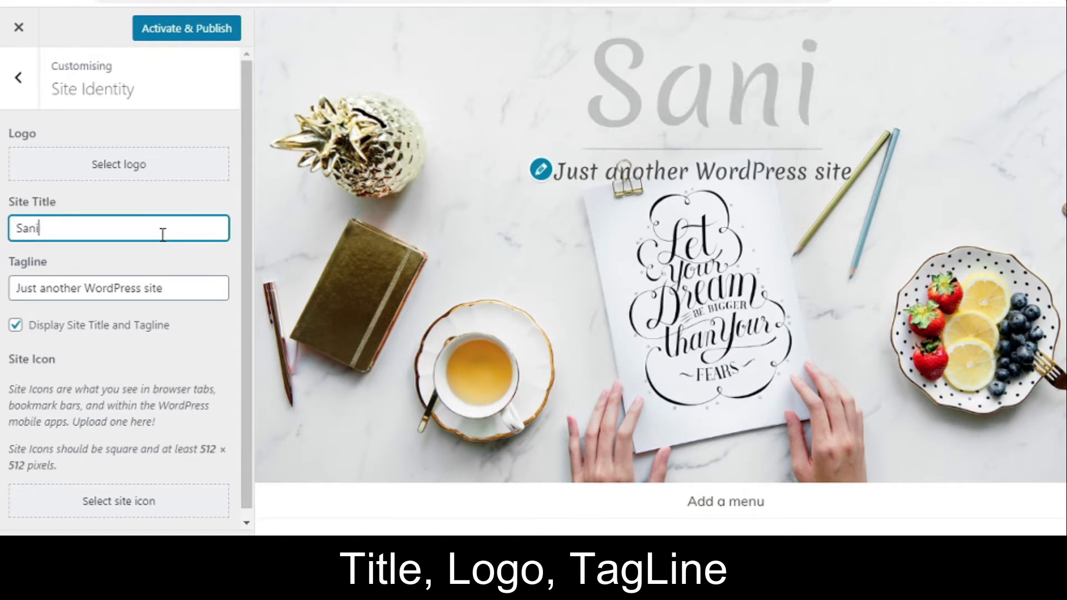
pyautogui.write('tize You')
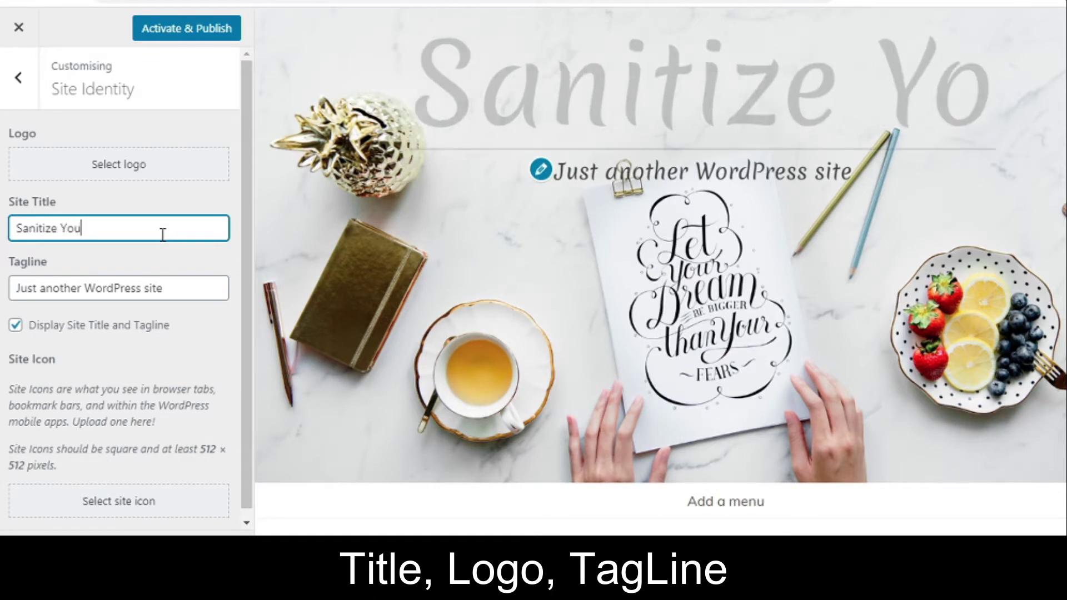
pyautogui.write('r Soul')
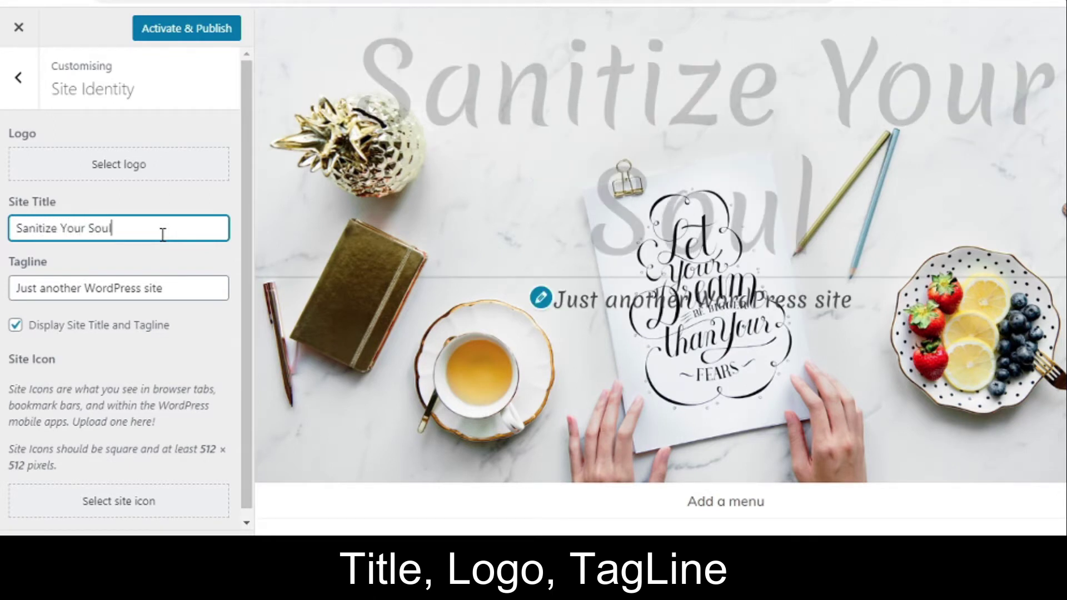
# Change the site tagline to "Connect with your inner self!"
pyautogui.click(172, 288)
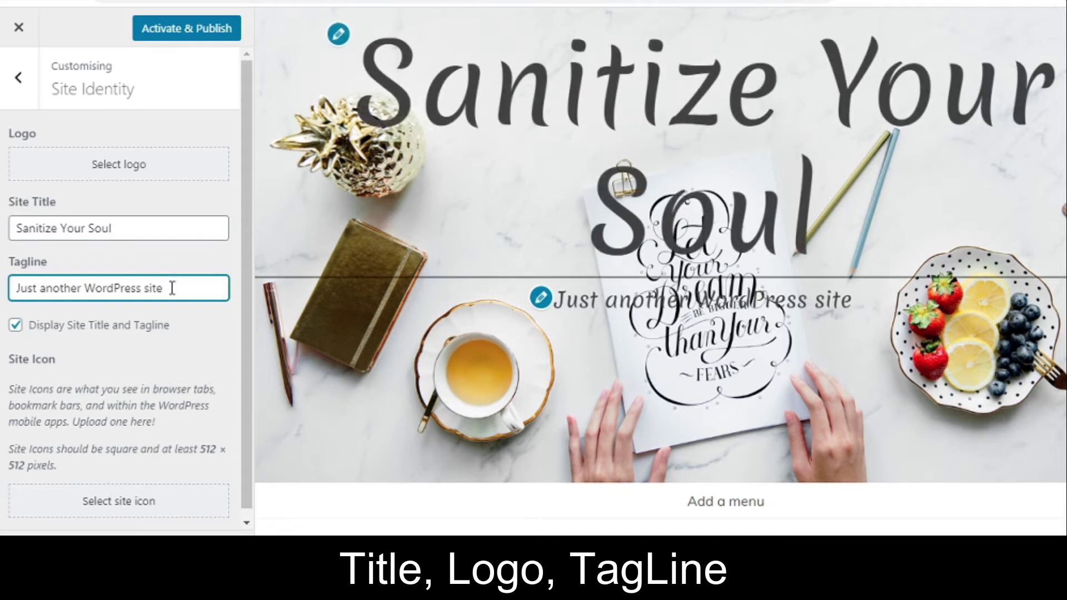
pyautogui.tripleClick(173, 289)
pyautogui.write('Co')
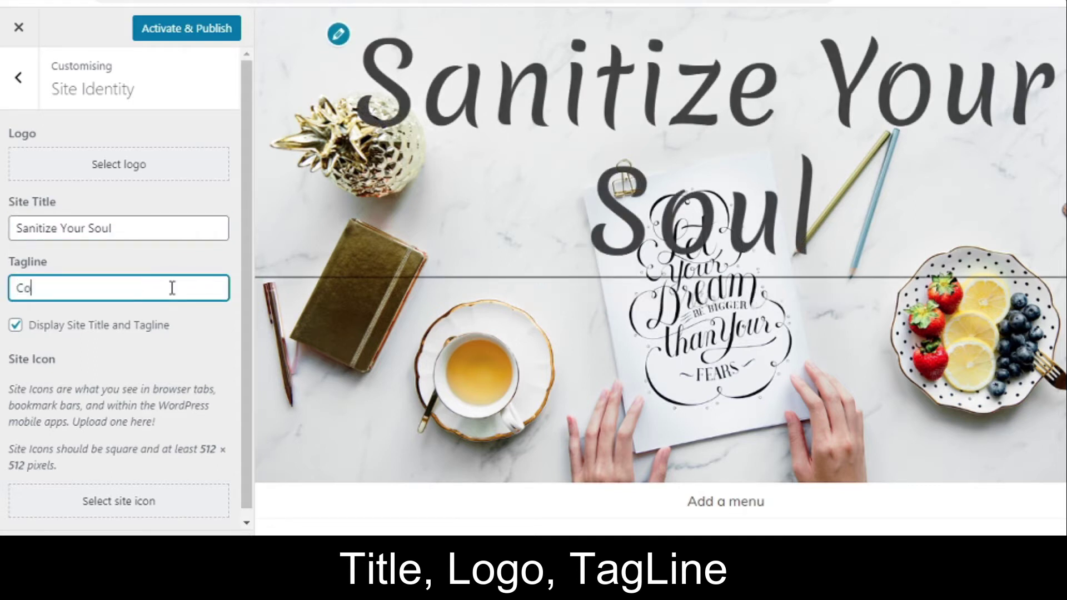
pyautogui.write('nnect w')
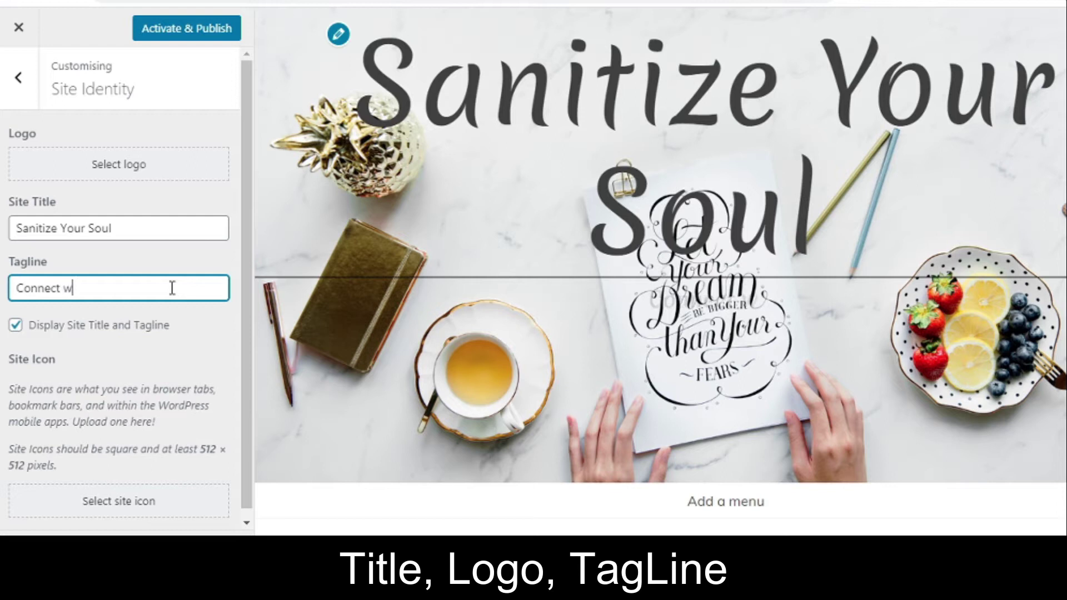
pyautogui.write('ith your inner slef')
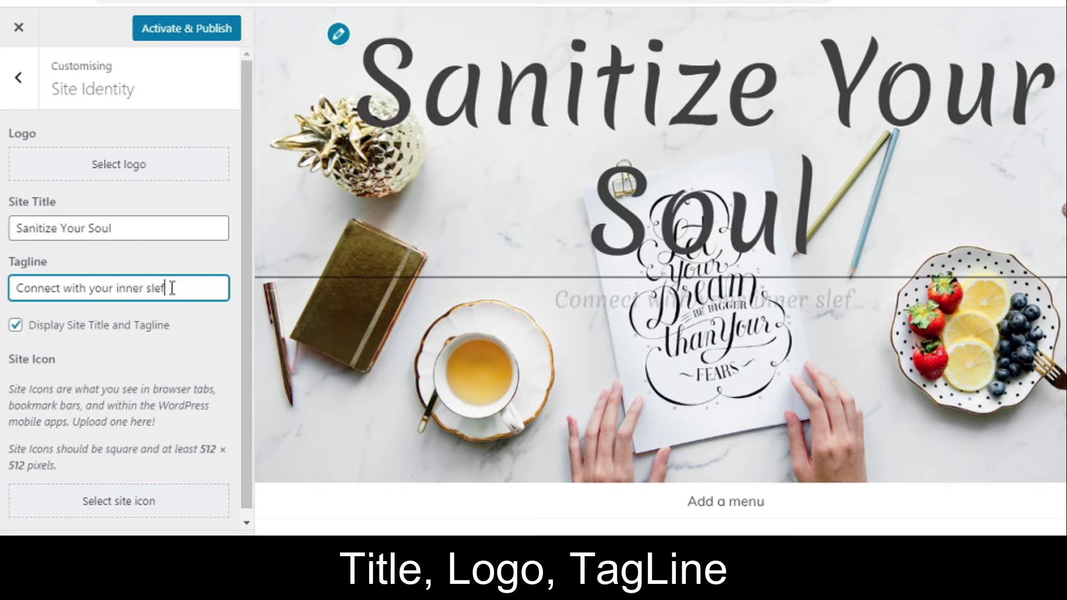
pyautogui.press('BackSpace')
pyautogui.press('BackSpace')
pyautogui.press('BackSpace')
pyautogui.write('elf!')
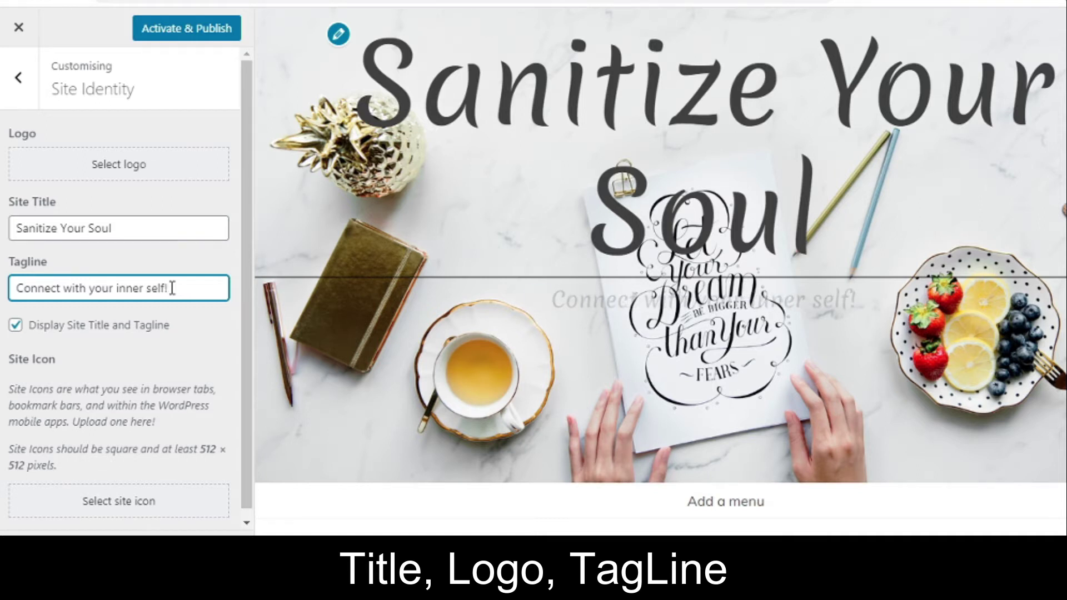
# Set the water-drop image from the media library as the site logo, keeping the suggested crop
pyautogui.click(127, 175)
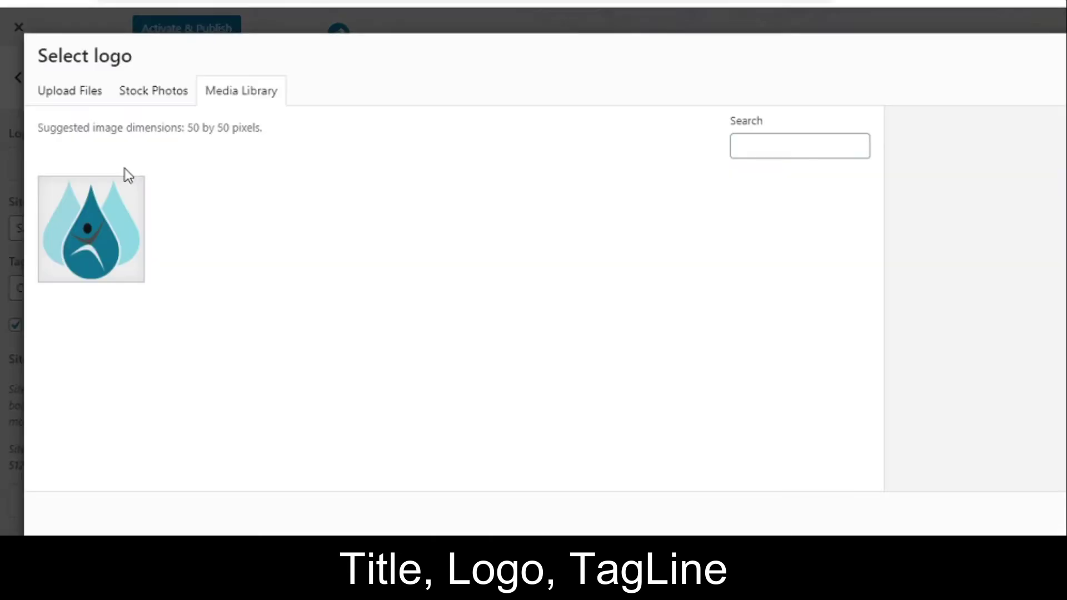
pyautogui.click(106, 279)
pyautogui.click(1056, 520)
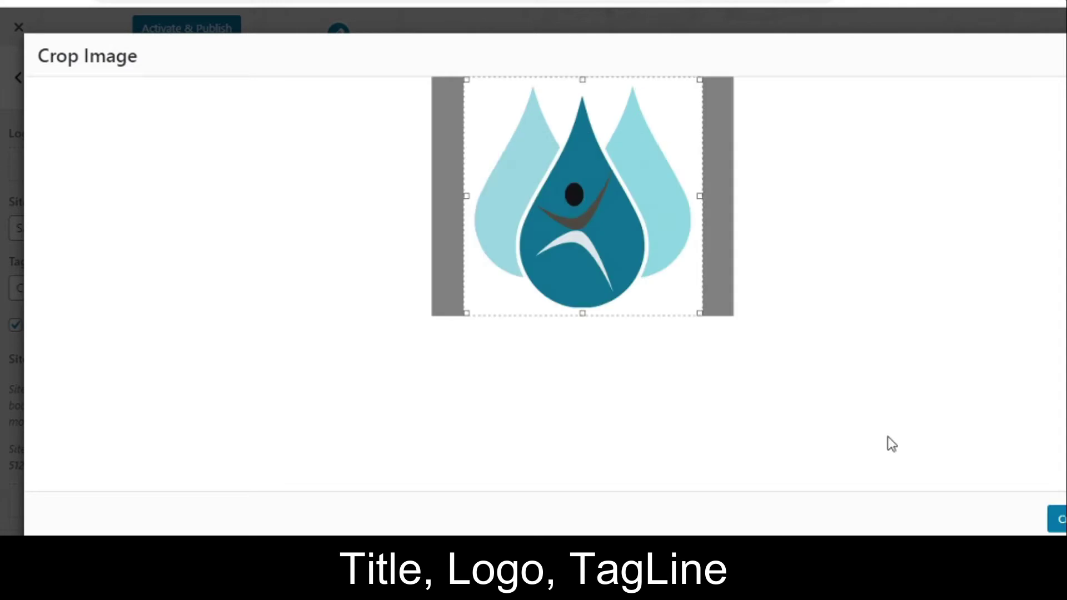
pyautogui.click(1056, 519)
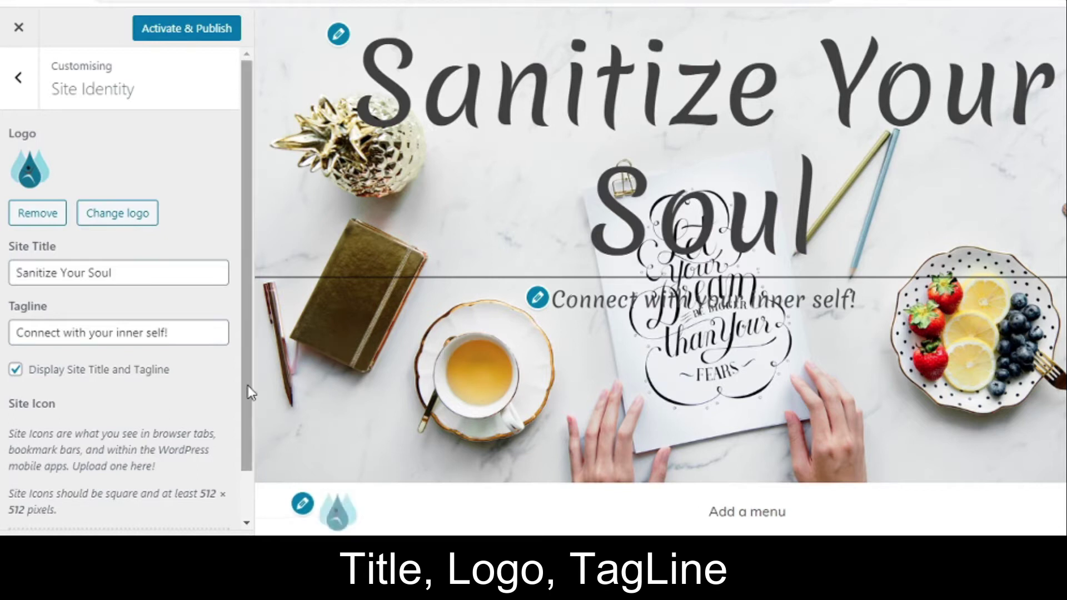
# Set the water-drop image from the media library as the site icon
pyautogui.scroll(-1, 250, 479)
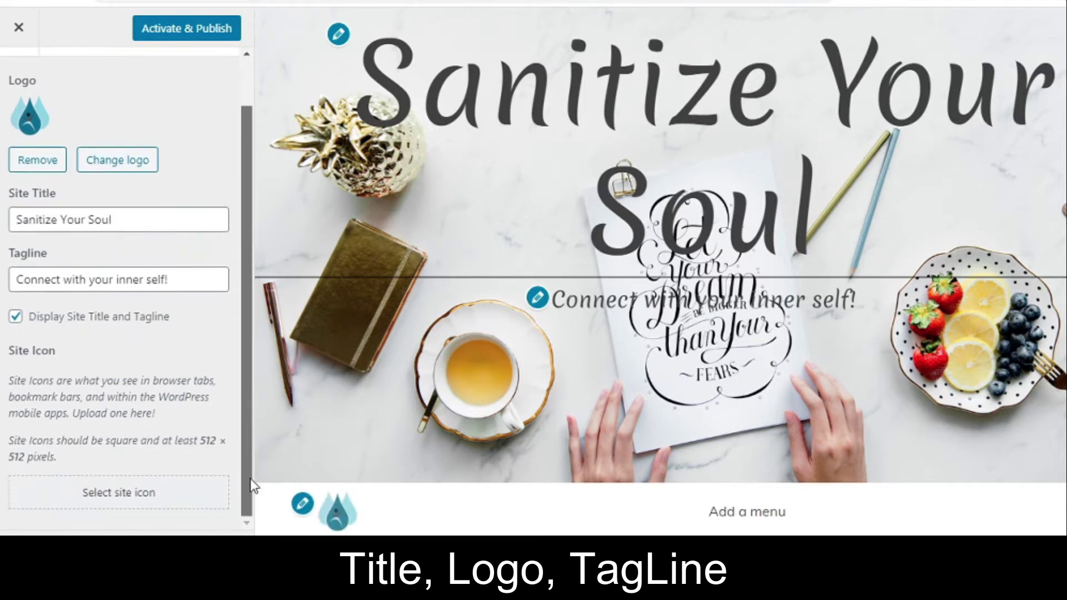
pyautogui.click(145, 503)
pyautogui.click(106, 245)
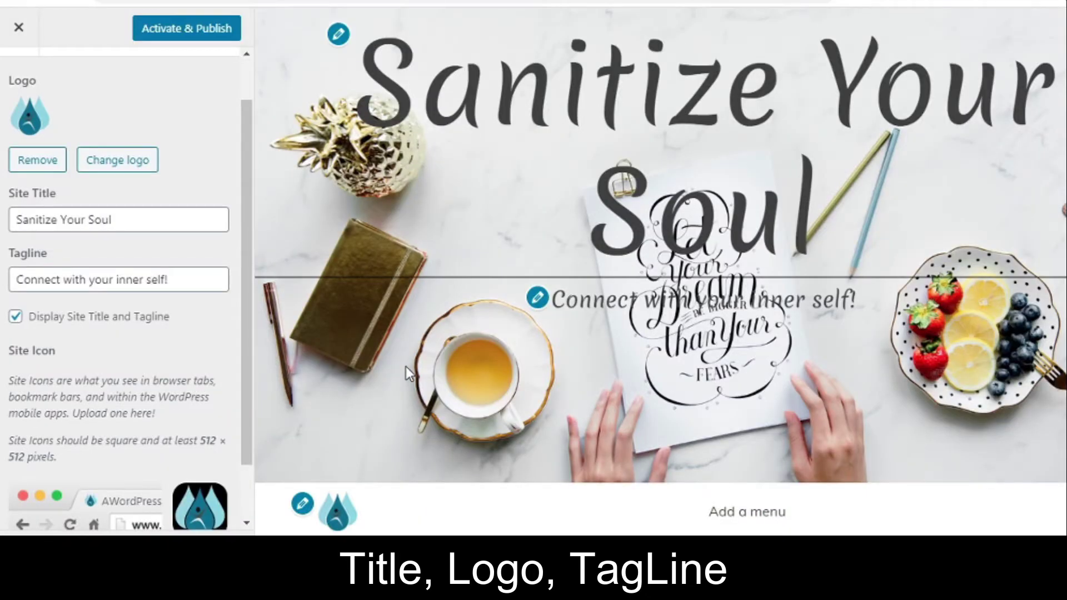
# Assign the existing Primary menu to the theme's Primary menu location
pyautogui.scroll(-2, 247, 506)
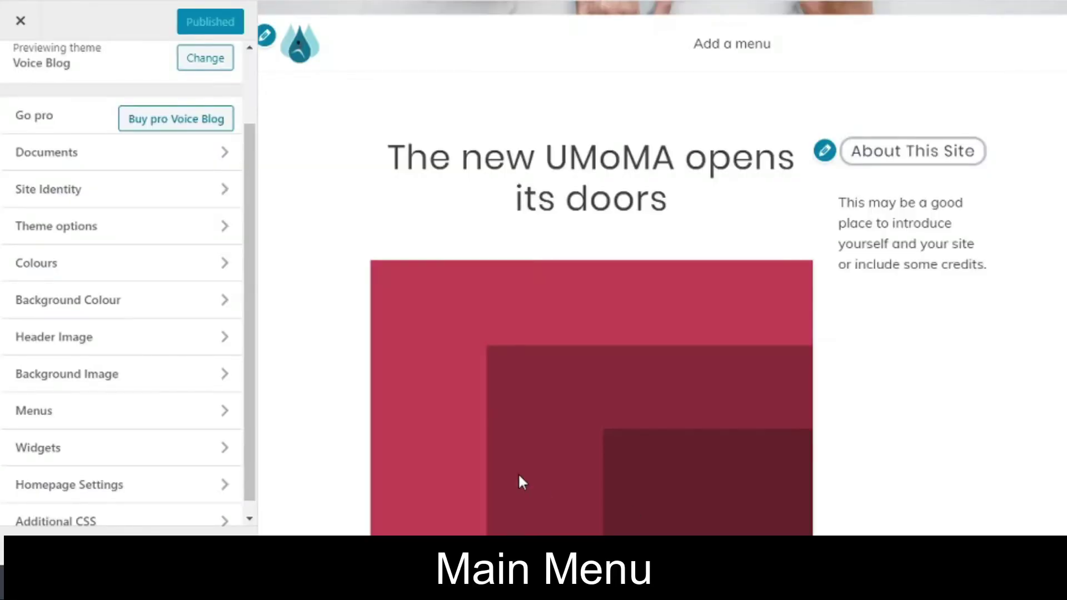
pyautogui.click(148, 422)
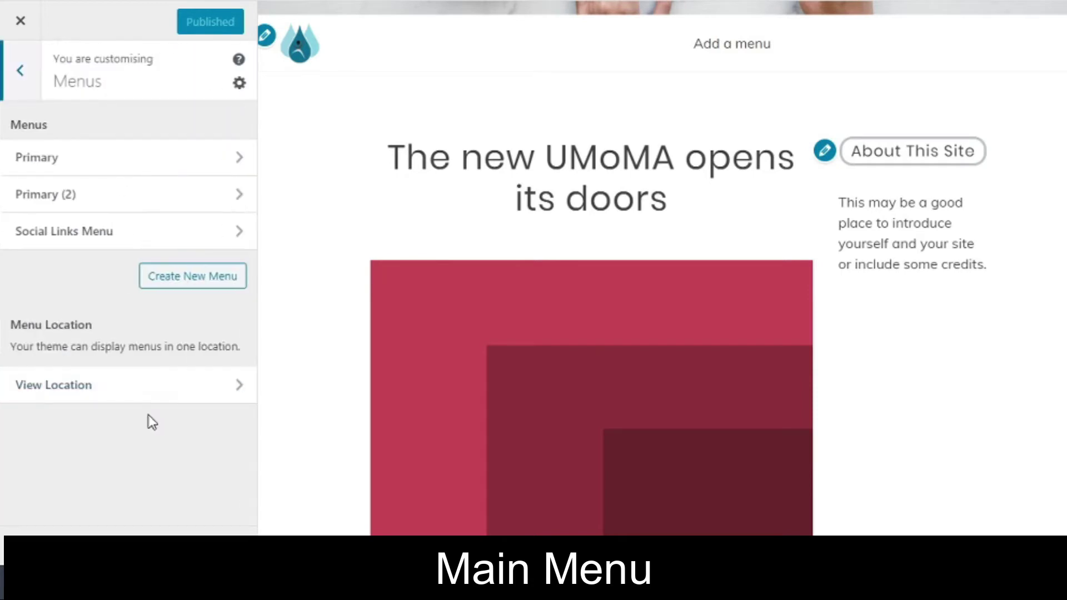
pyautogui.click(188, 162)
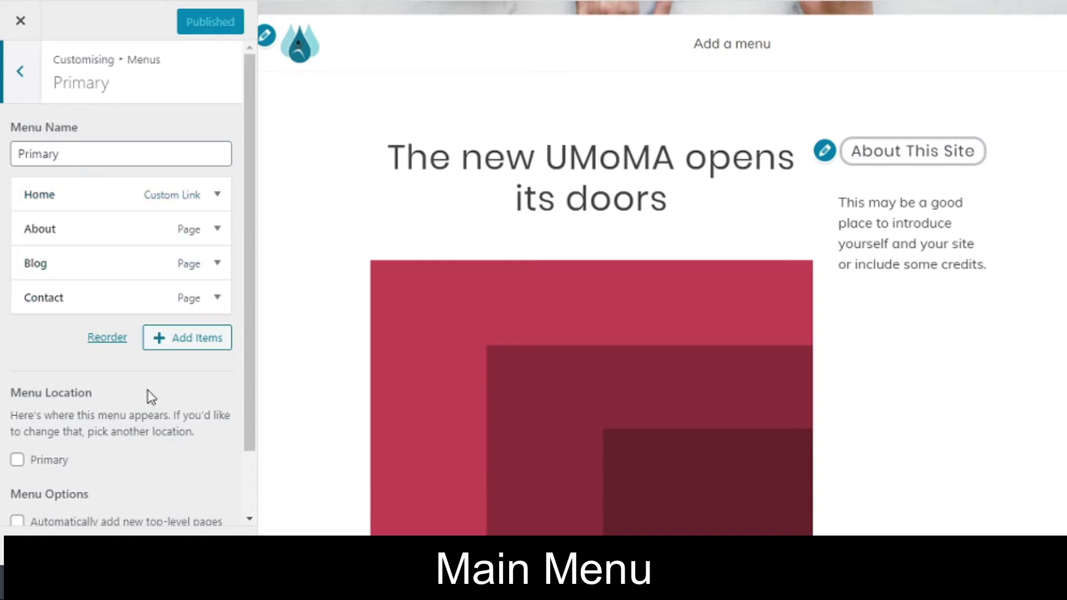
pyautogui.click(17, 460)
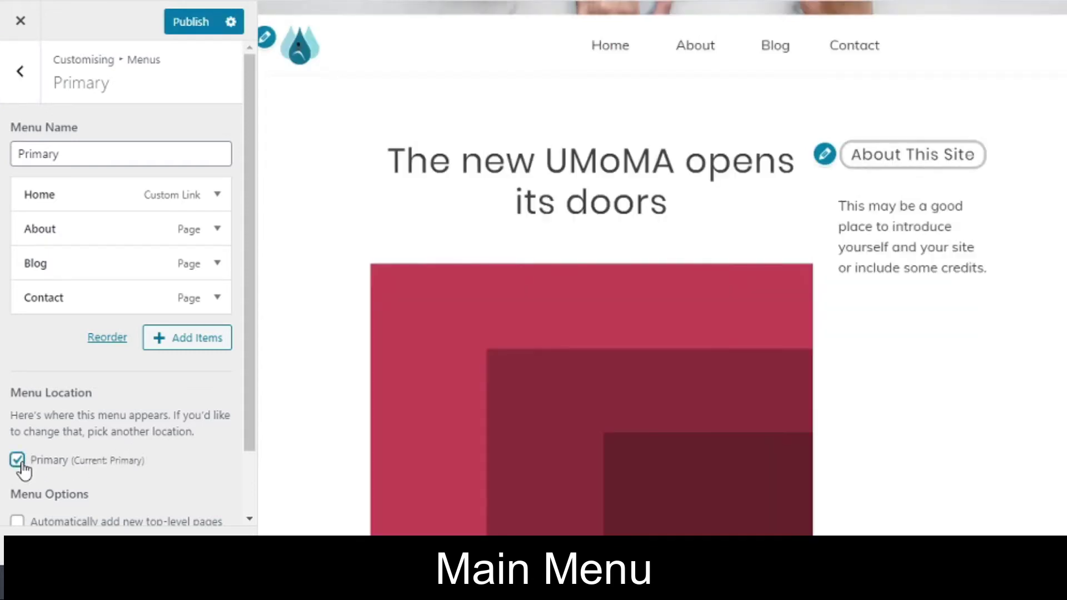
pyautogui.moveTo(248, 373); pyautogui.dragTo(251, 469)
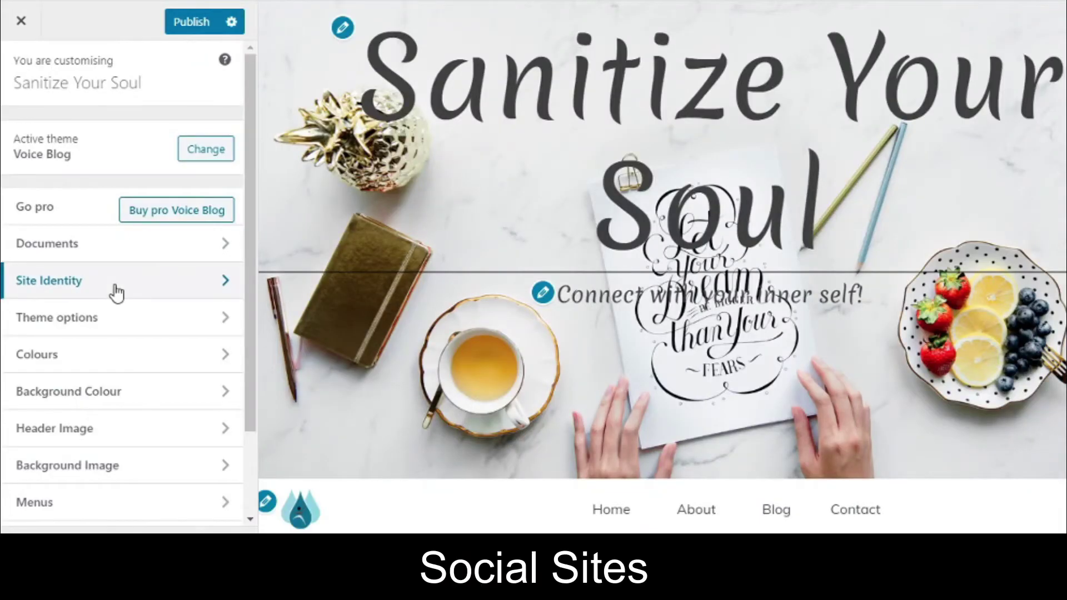
# Enable the theme's social links at the top and bottom of the site in the Social link section
pyautogui.click(127, 325)
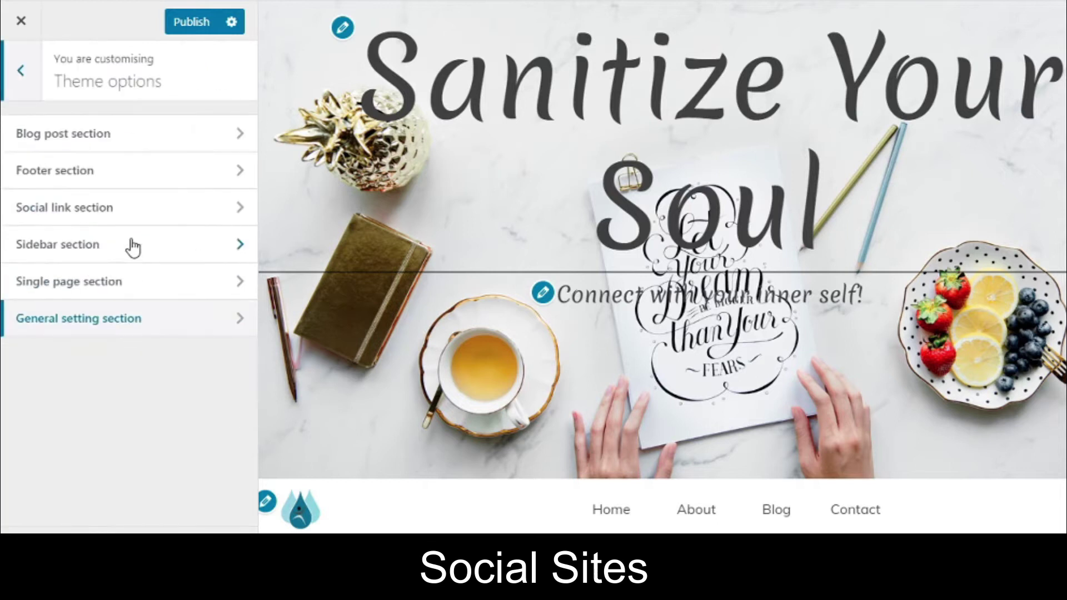
pyautogui.click(125, 212)
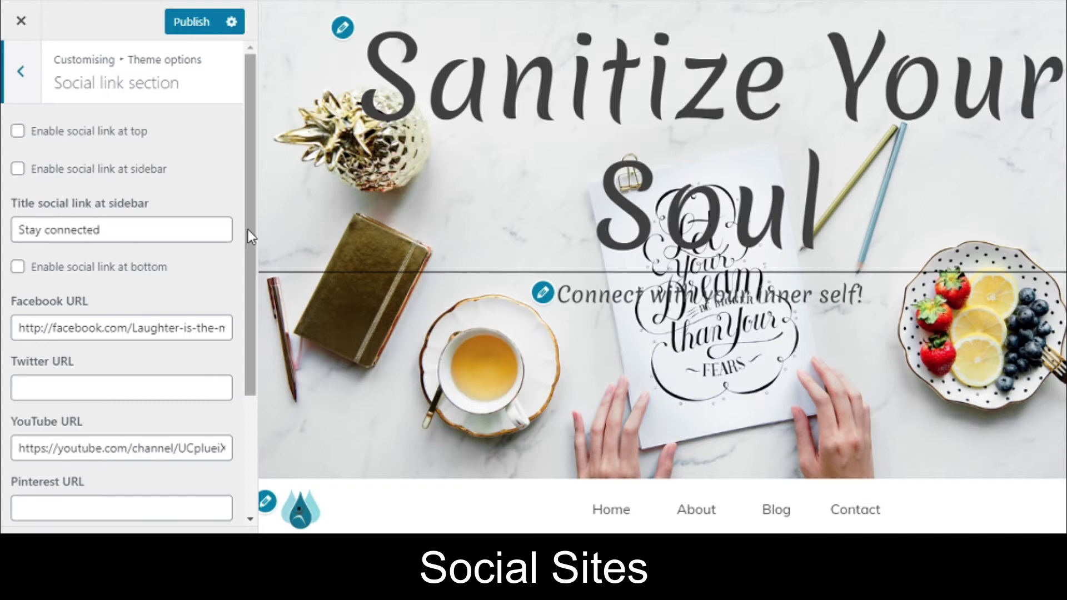
pyautogui.scroll(-3, 248, 229)
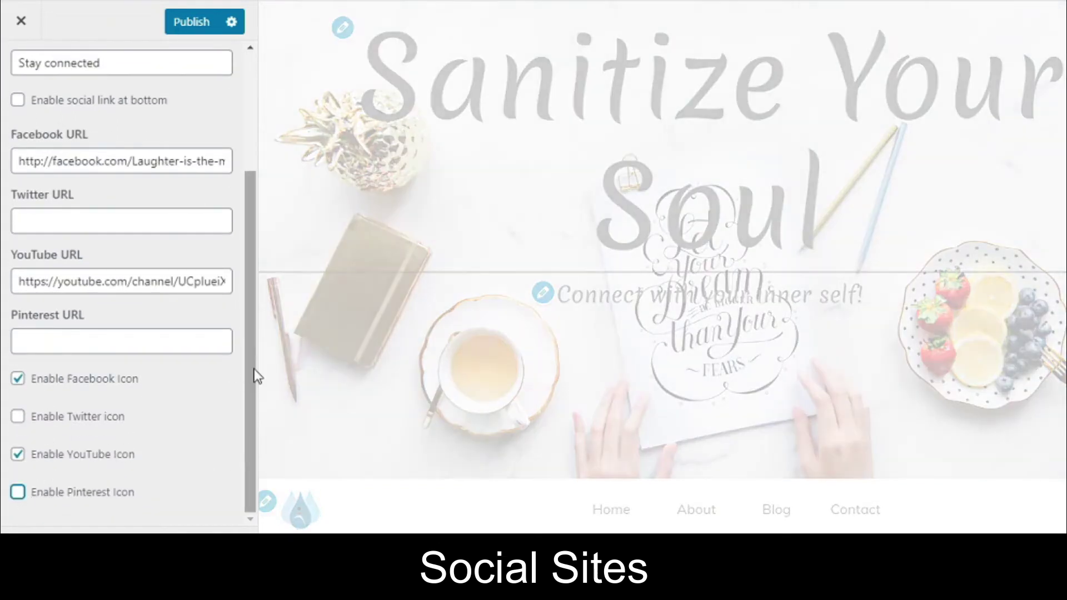
pyautogui.moveTo(251, 369); pyautogui.dragTo(258, 216)
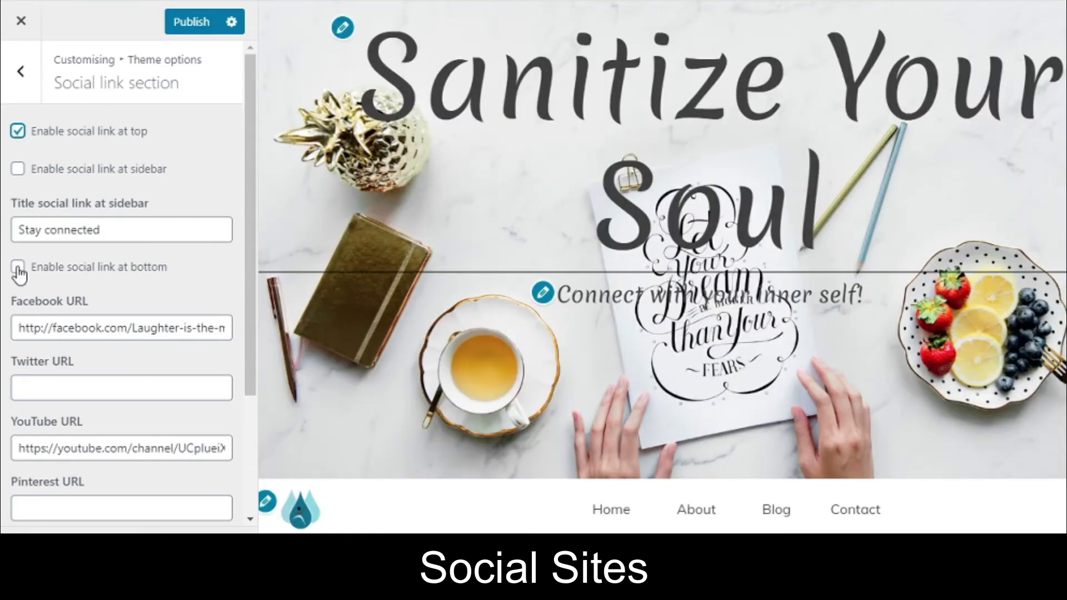
pyautogui.click(18, 269)
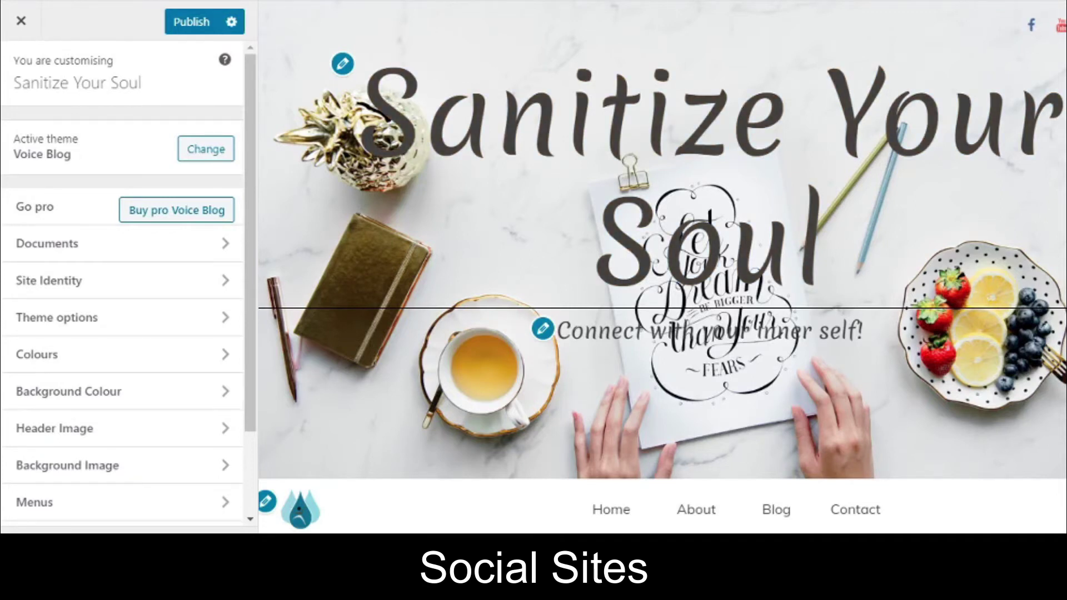
pyautogui.scroll(-15, 663, 267)
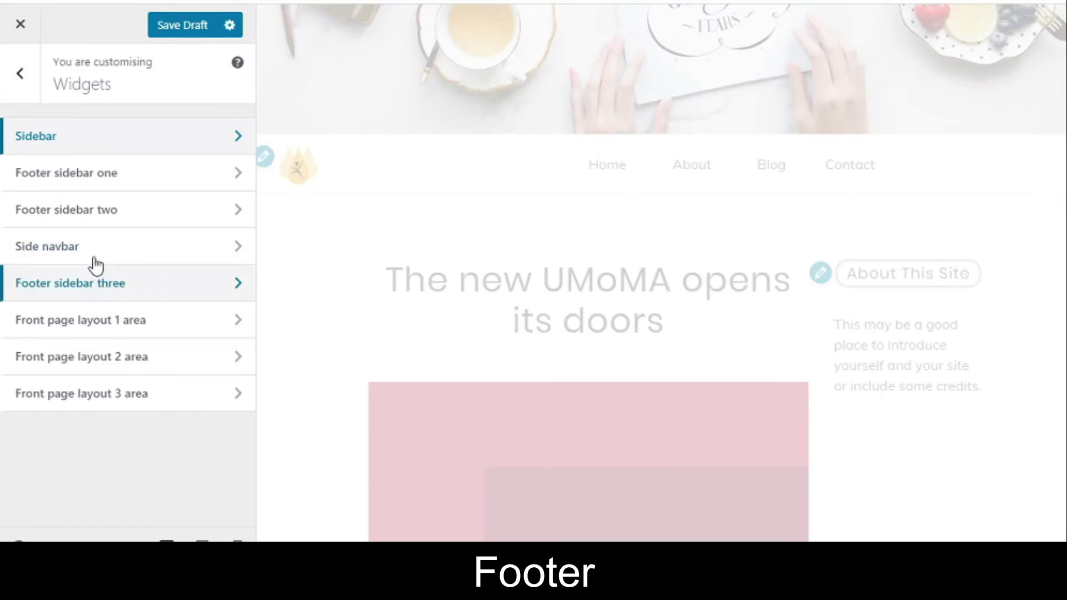
# Add a Text widget titled "About Us" to the Footer sidebar one widget area
pyautogui.click(87, 172)
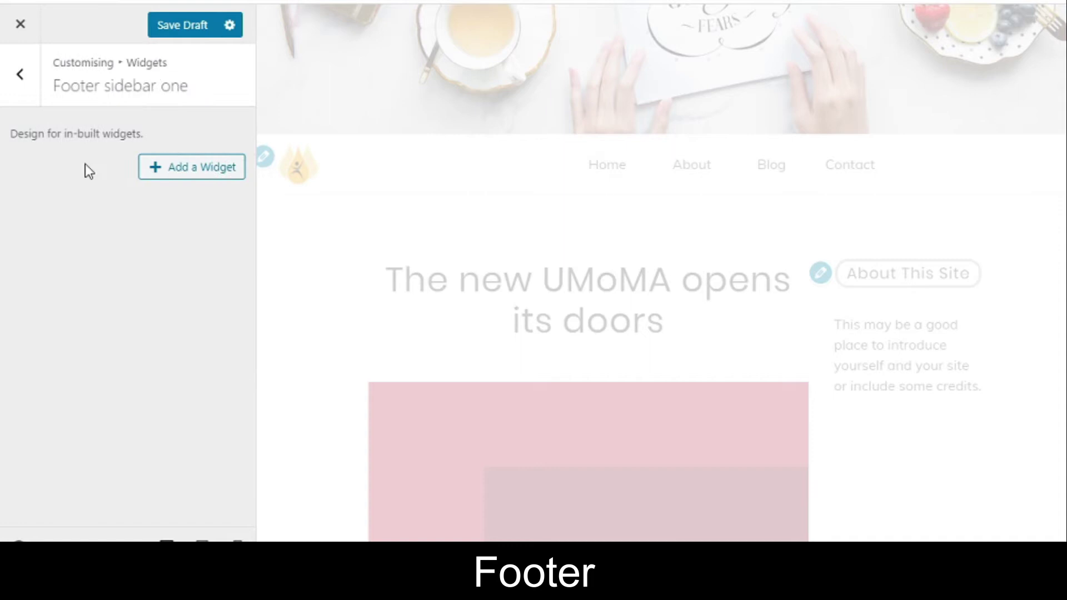
pyautogui.click(183, 167)
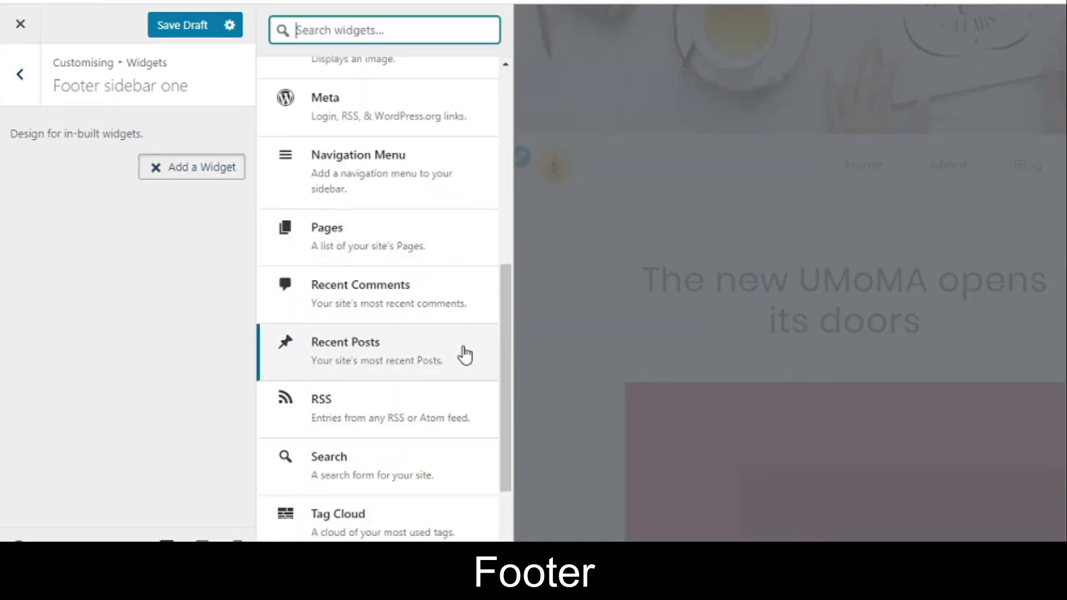
pyautogui.scroll(-2, 489, 401)
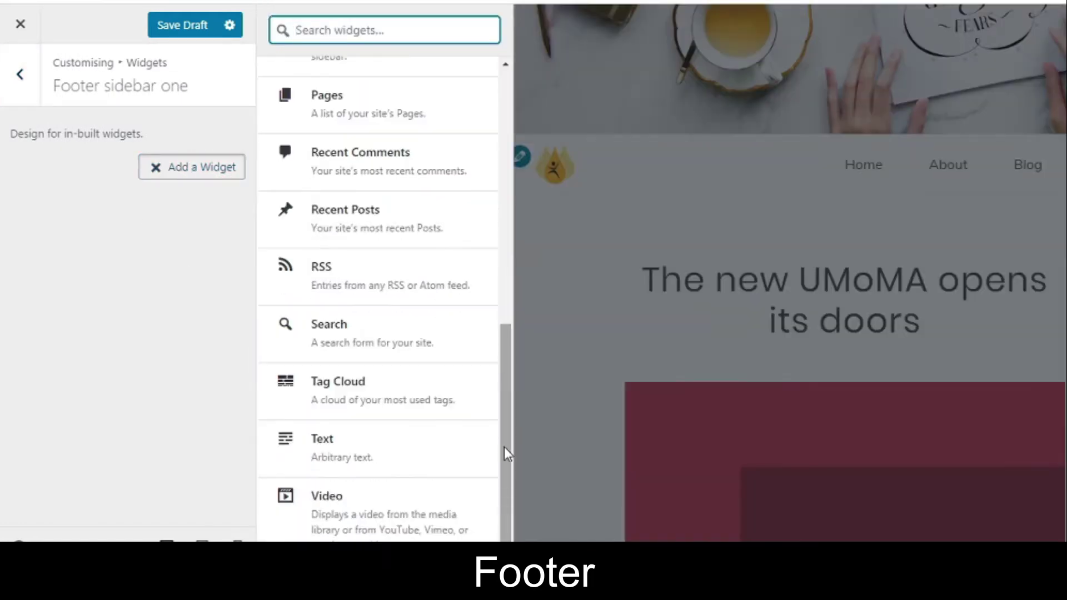
pyautogui.click(330, 443)
pyautogui.click(58, 226)
pyautogui.write('Abo')
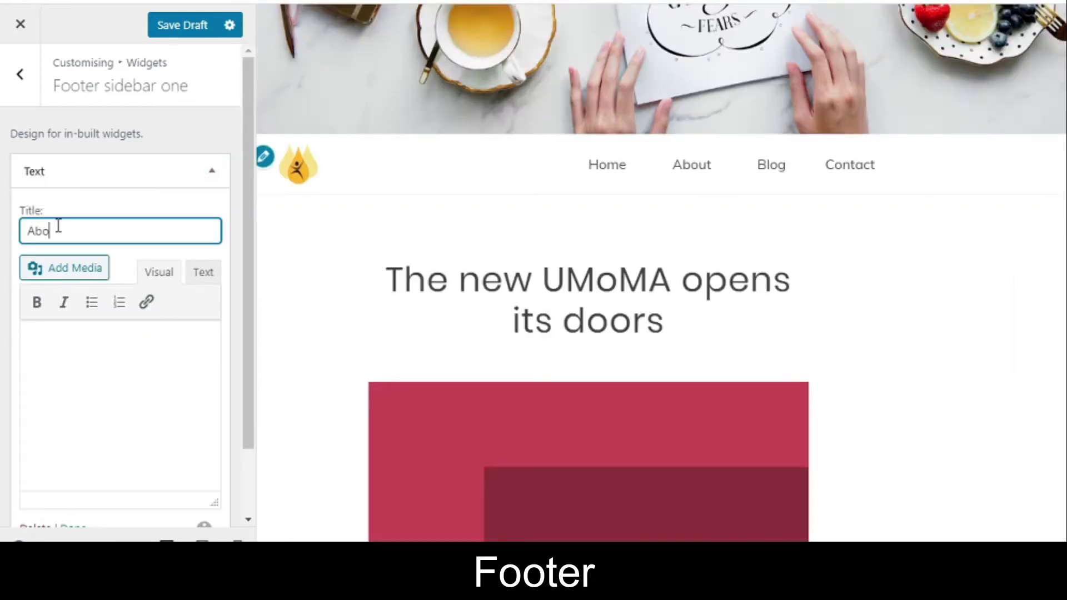
pyautogui.write('ut Us')
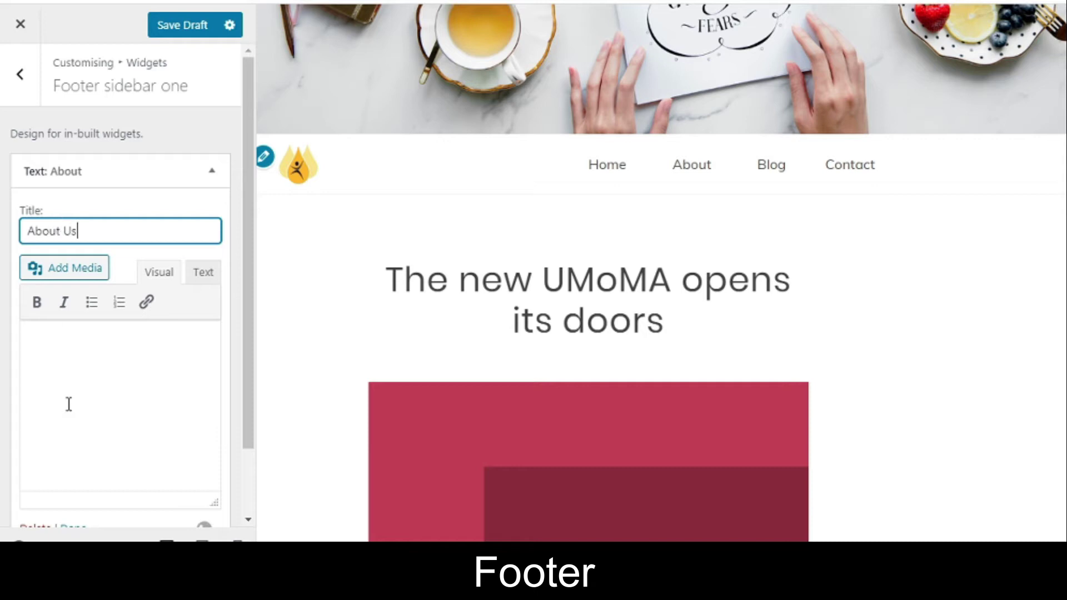
# Fill the About Us widget with "This may be a good place to introduce yourself and your site or include some credits." and save the draft
pyautogui.click(67, 385)
pyautogui.write('This may be a good place to introduce yourself and your site or include some credits.')
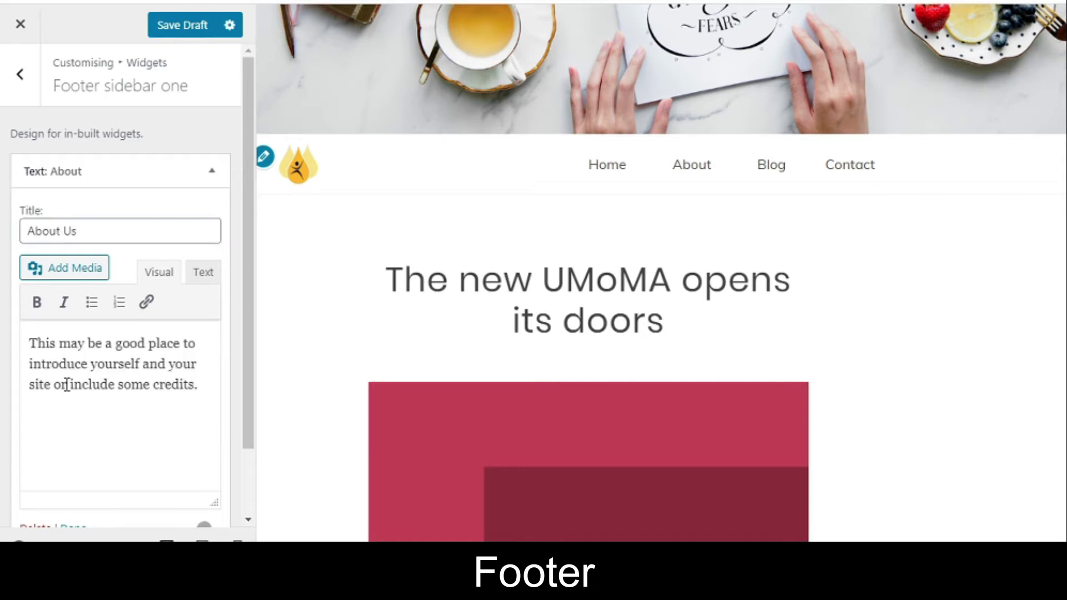
pyautogui.click(172, 28)
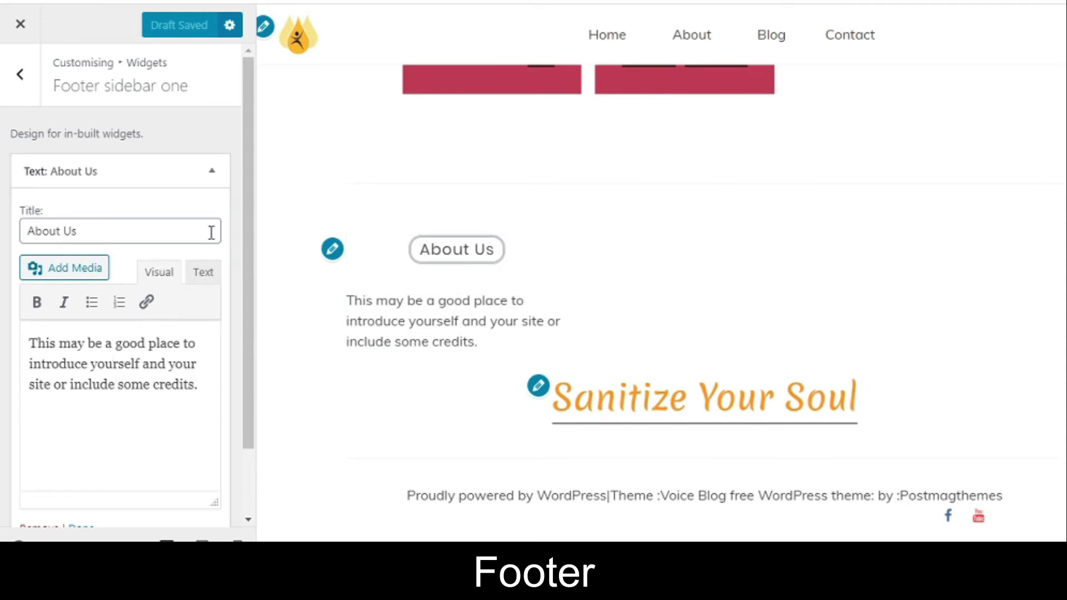
# Add a Recent Posts widget titled "Recent Posts" to the Footer sidebar two widget area
pyautogui.click(13, 74)
pyautogui.click(89, 212)
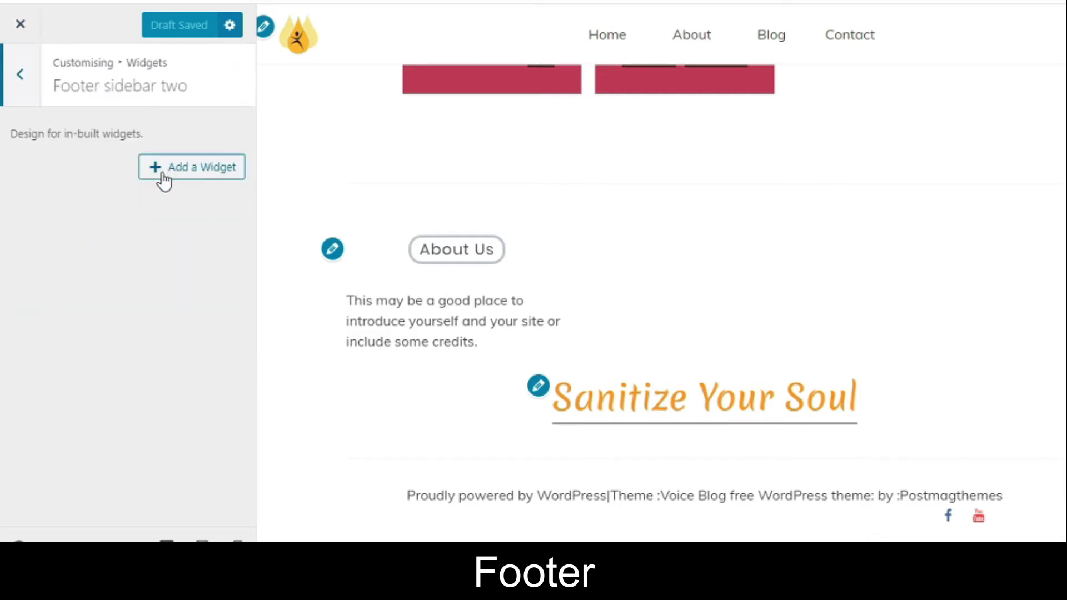
pyautogui.click(164, 177)
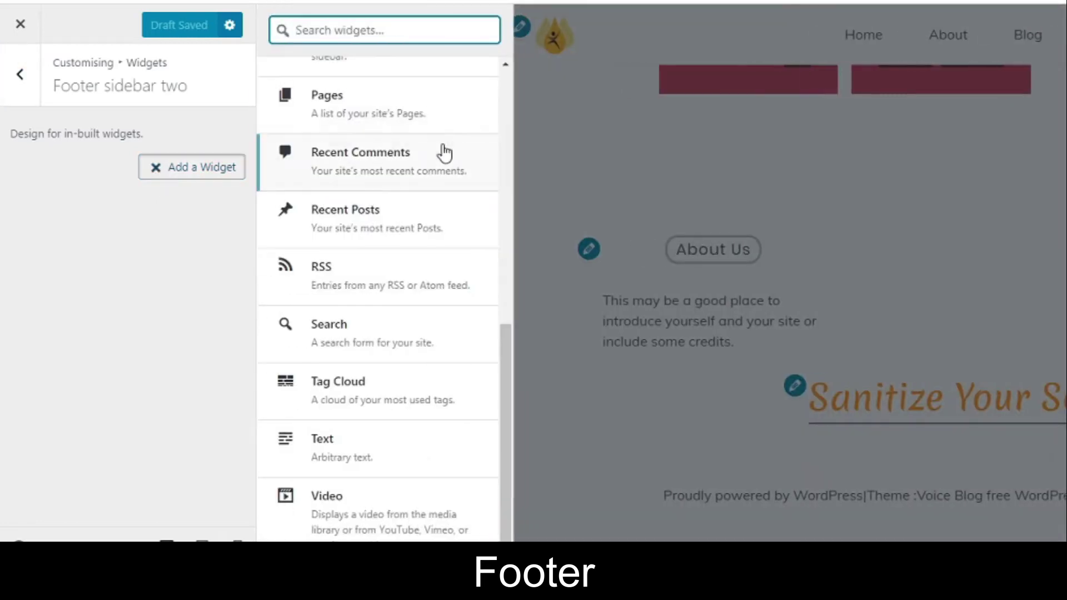
pyautogui.moveTo(505, 378); pyautogui.dragTo(501, 315)
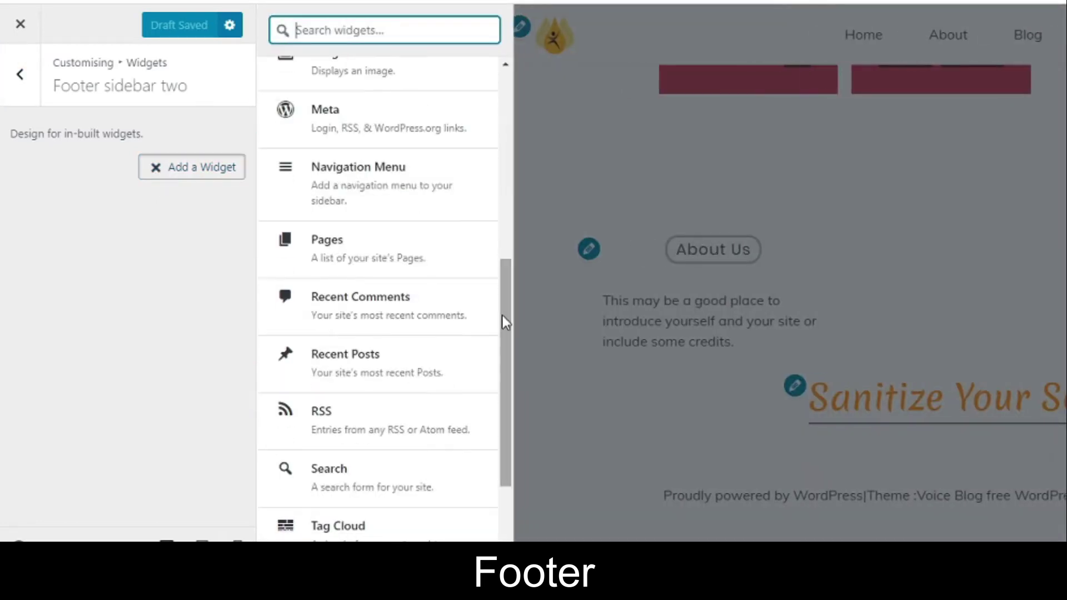
pyautogui.click(417, 374)
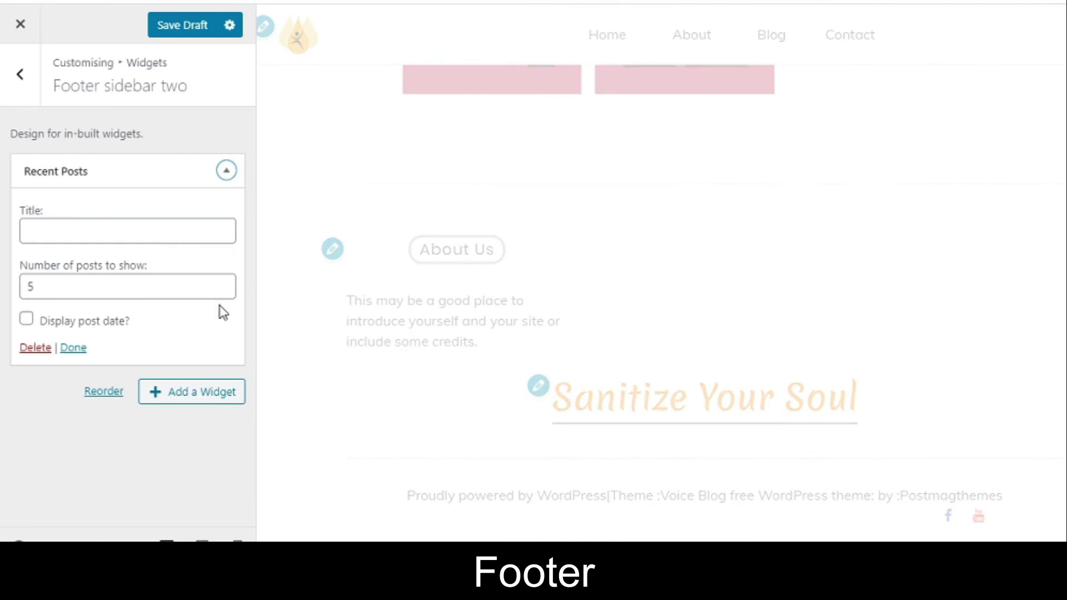
pyautogui.click(79, 228)
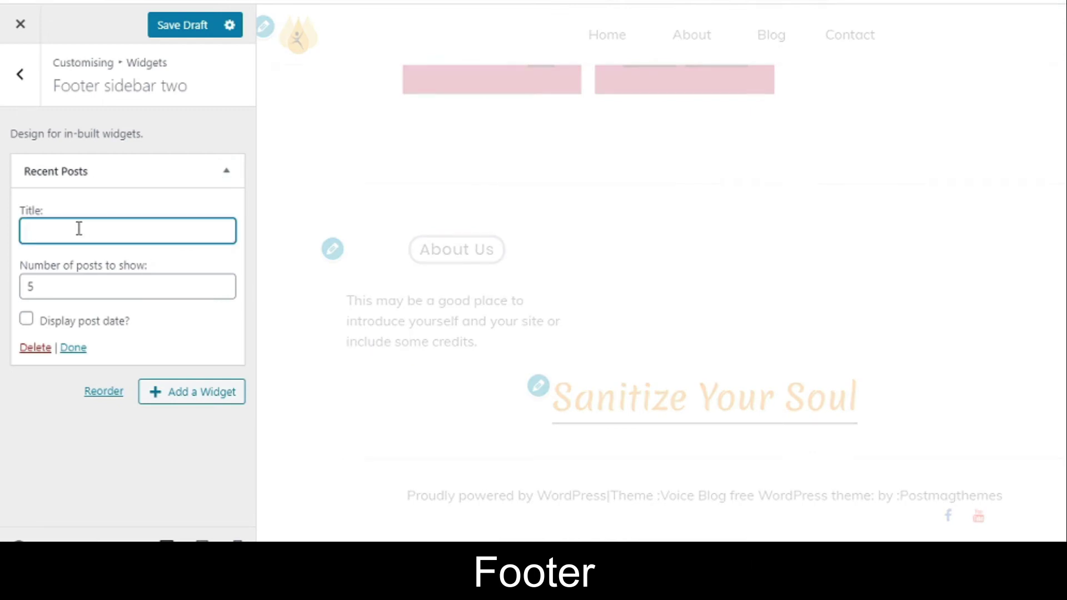
pyautogui.write('Recent Posts')
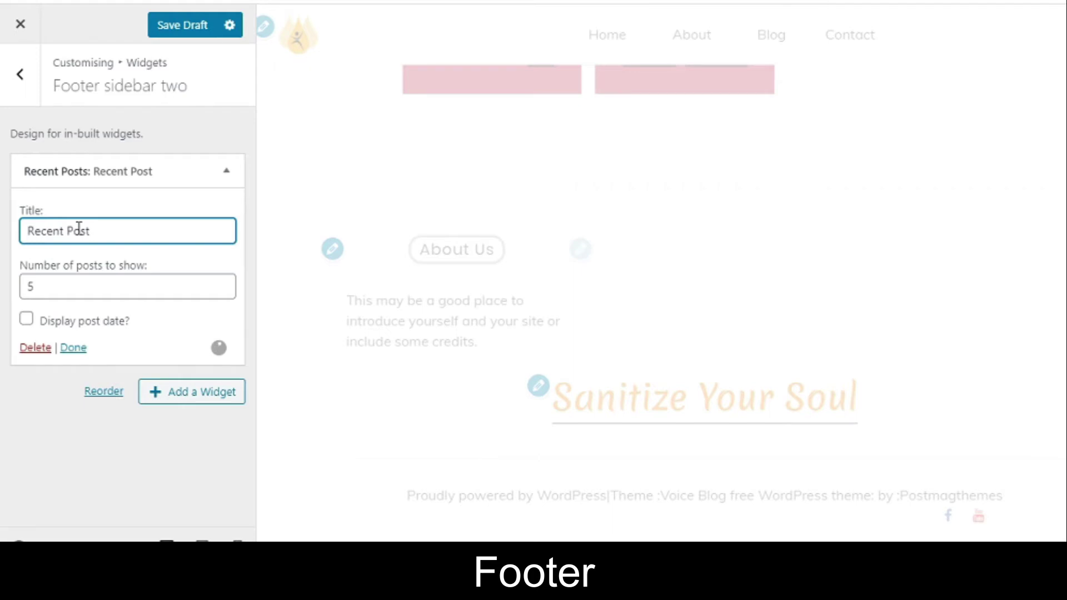
pyautogui.write('s')
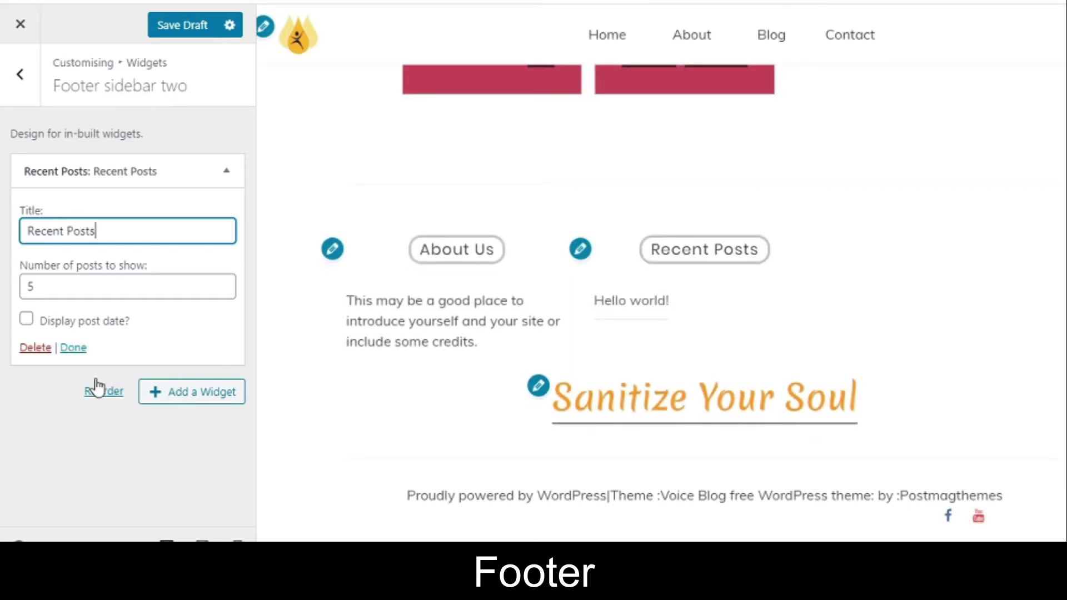
pyautogui.click(73, 348)
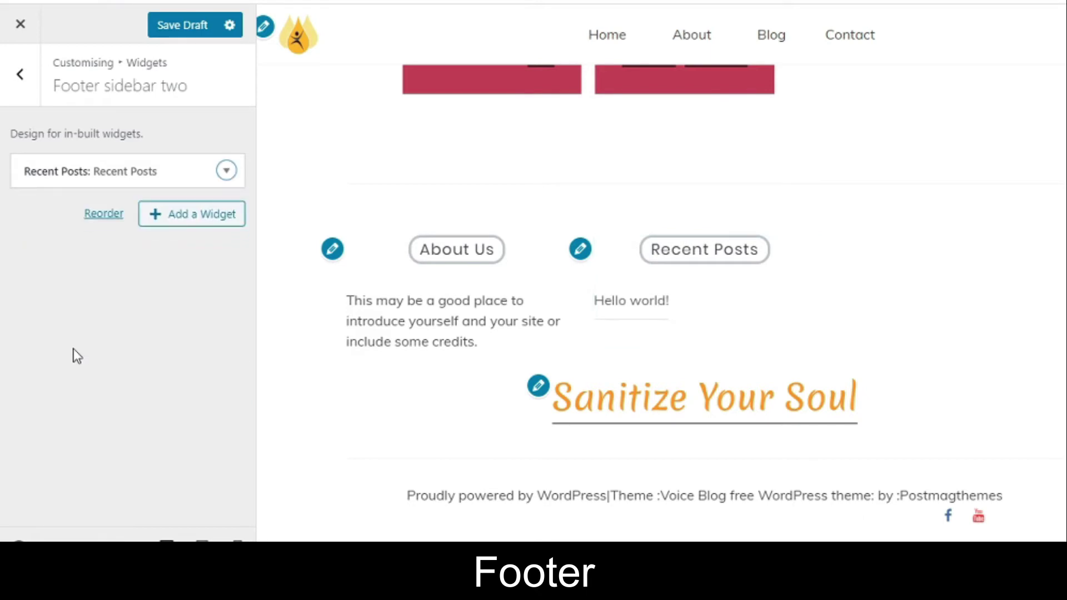
# Add a Recent Comments widget titled "Reviews" to the Footer sidebar three widget area
pyautogui.click(21, 77)
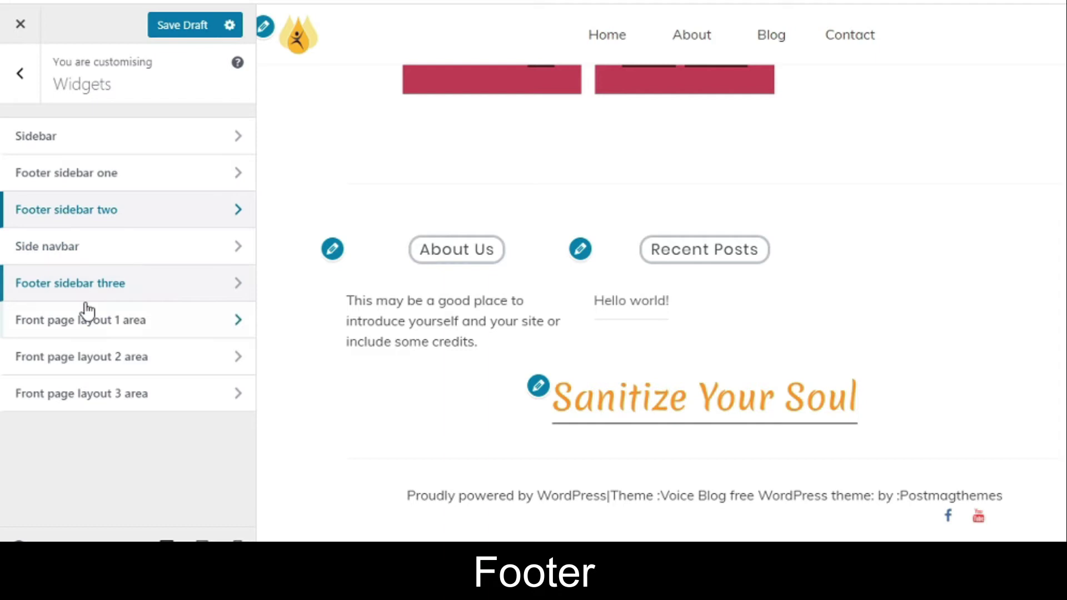
pyautogui.click(81, 286)
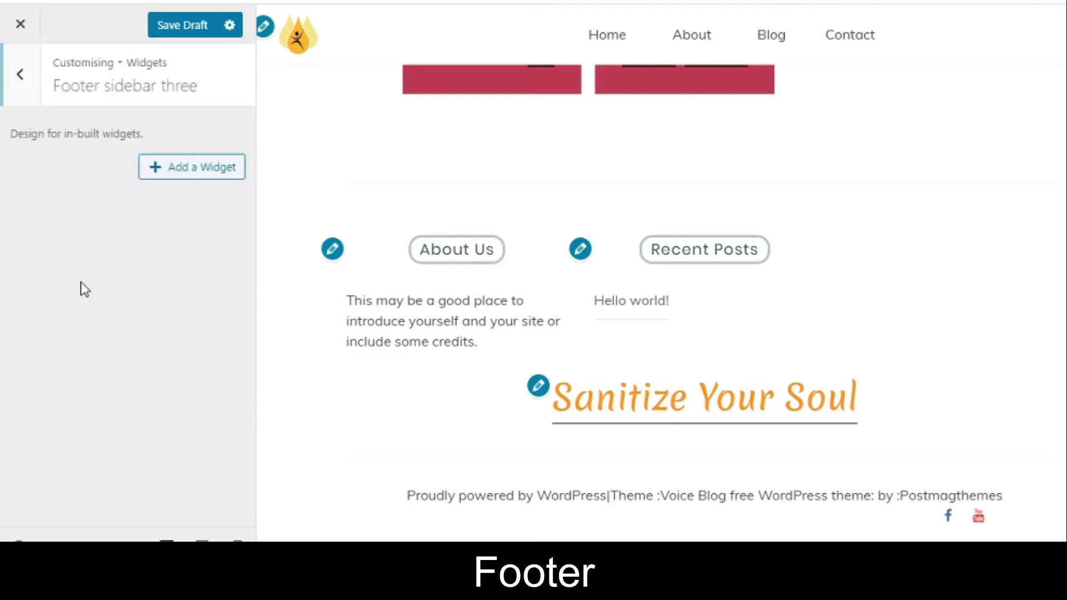
pyautogui.click(174, 170)
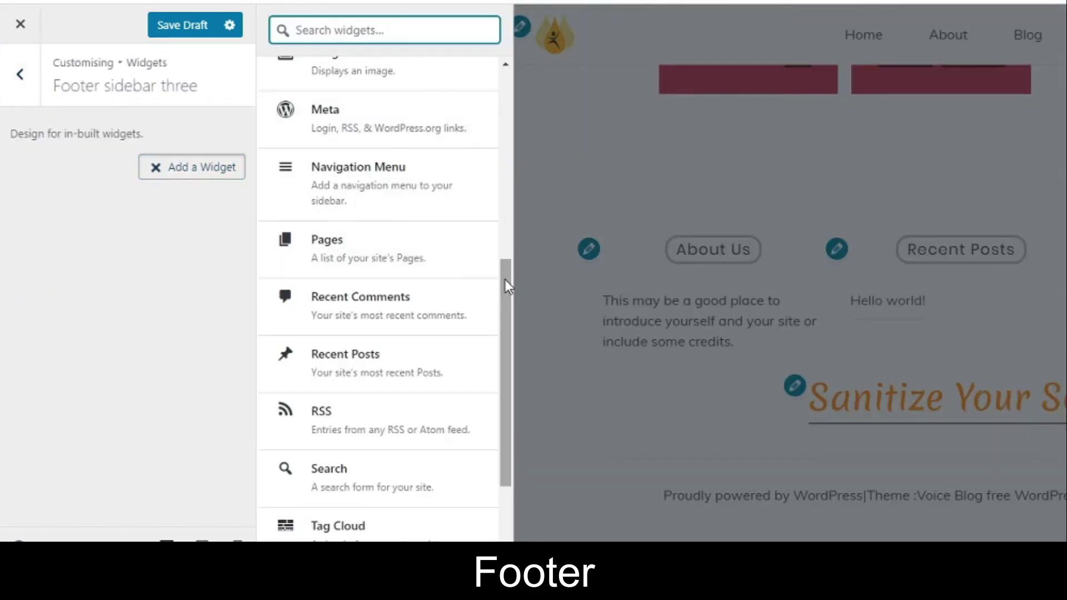
pyautogui.scroll(-3, 388, 110)
pyautogui.click(390, 174)
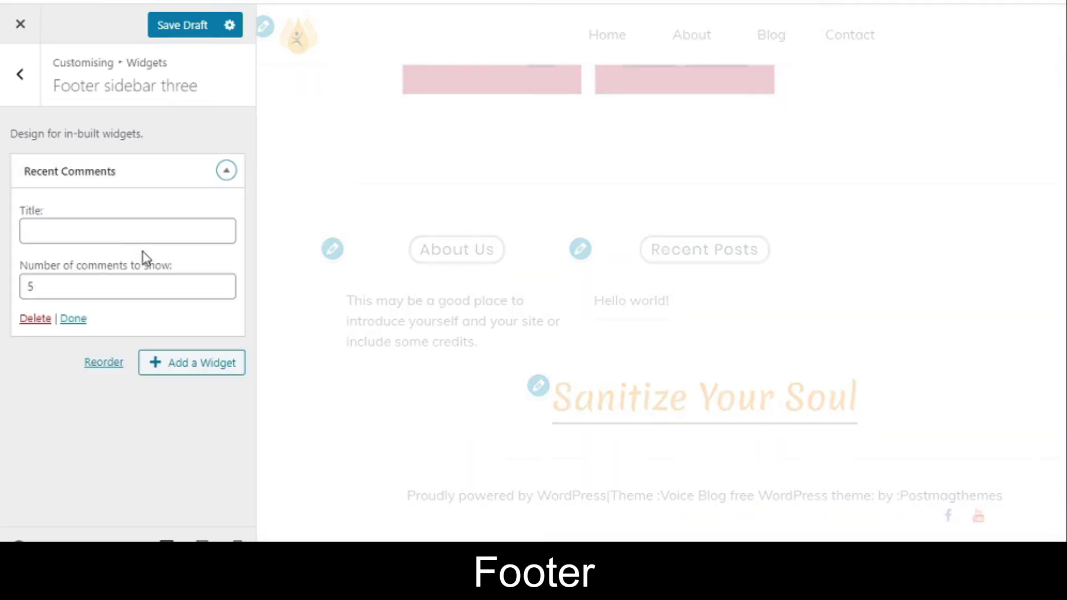
pyautogui.click(85, 234)
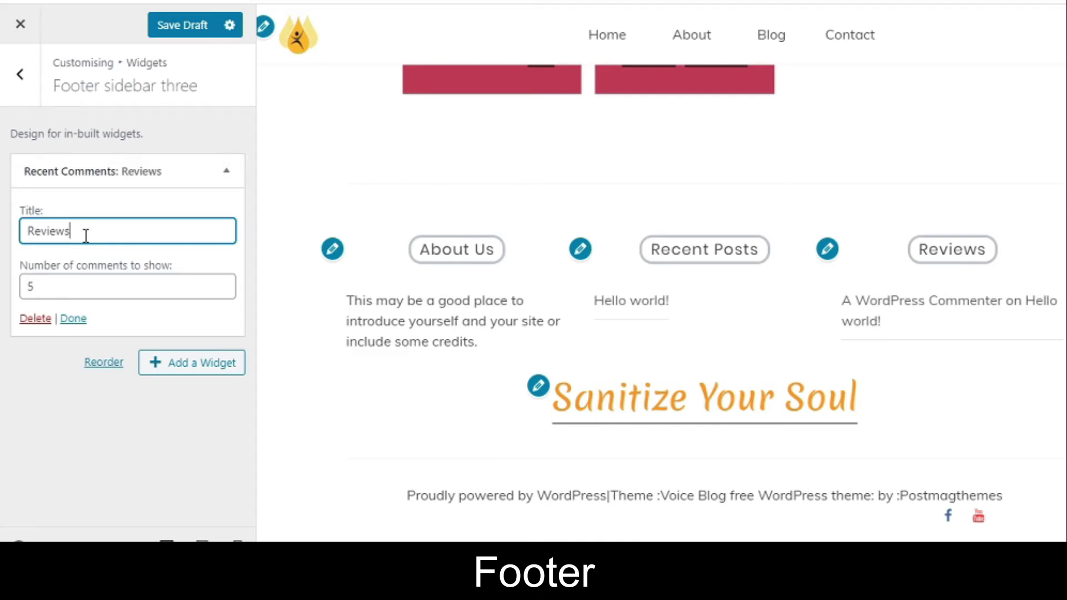
pyautogui.click(71, 320)
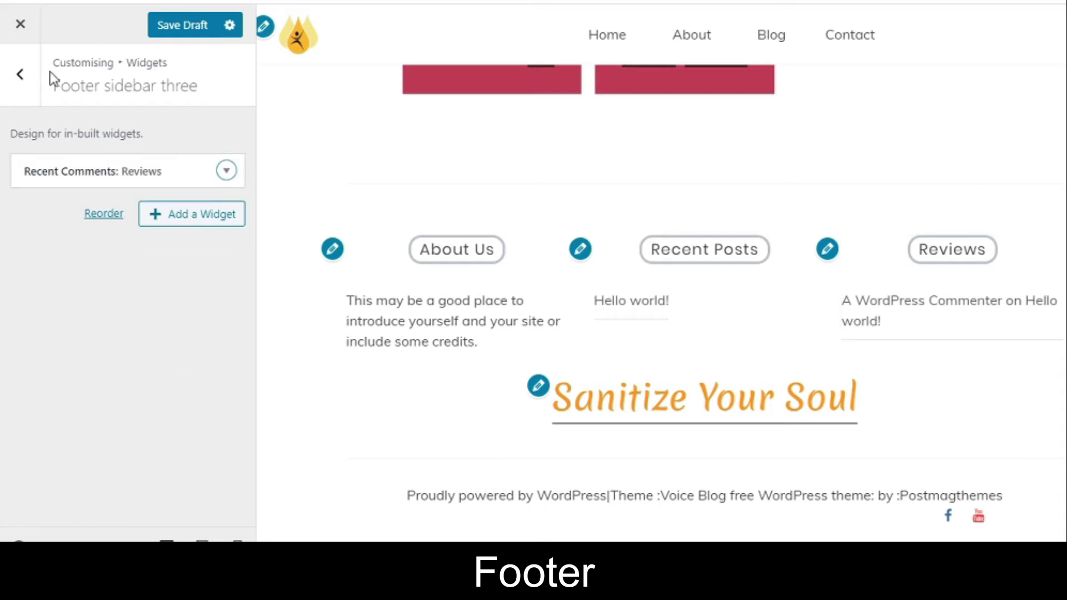
pyautogui.click(25, 81)
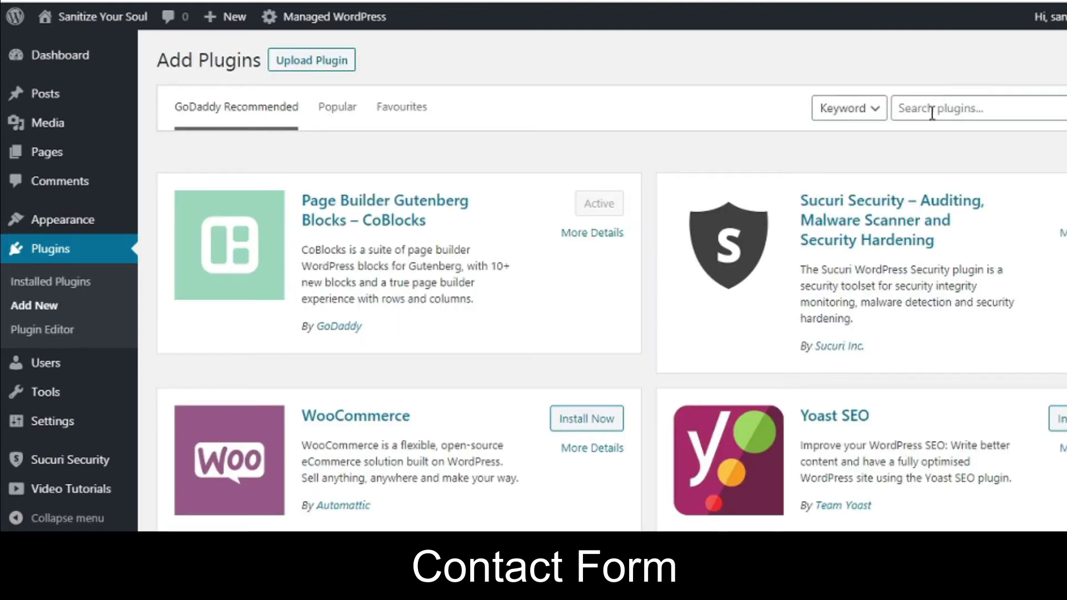
# Search the plugin directory for "contact form", and install and activate the Contact Form 7 plugin
pyautogui.click(932, 109)
pyautogui.write('contact form')
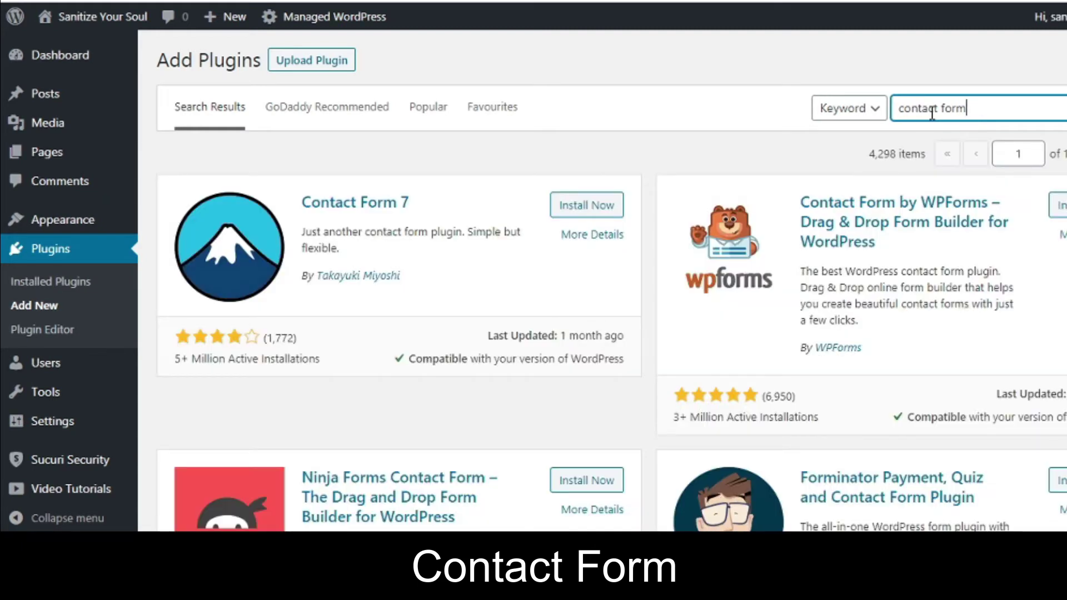
pyautogui.click(599, 214)
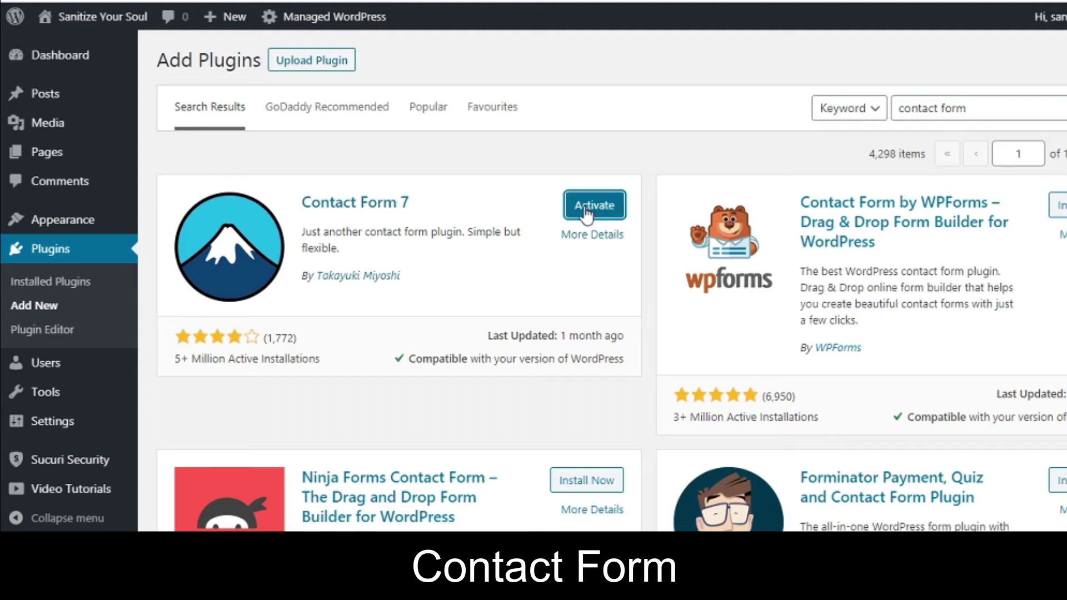
pyautogui.click(587, 213)
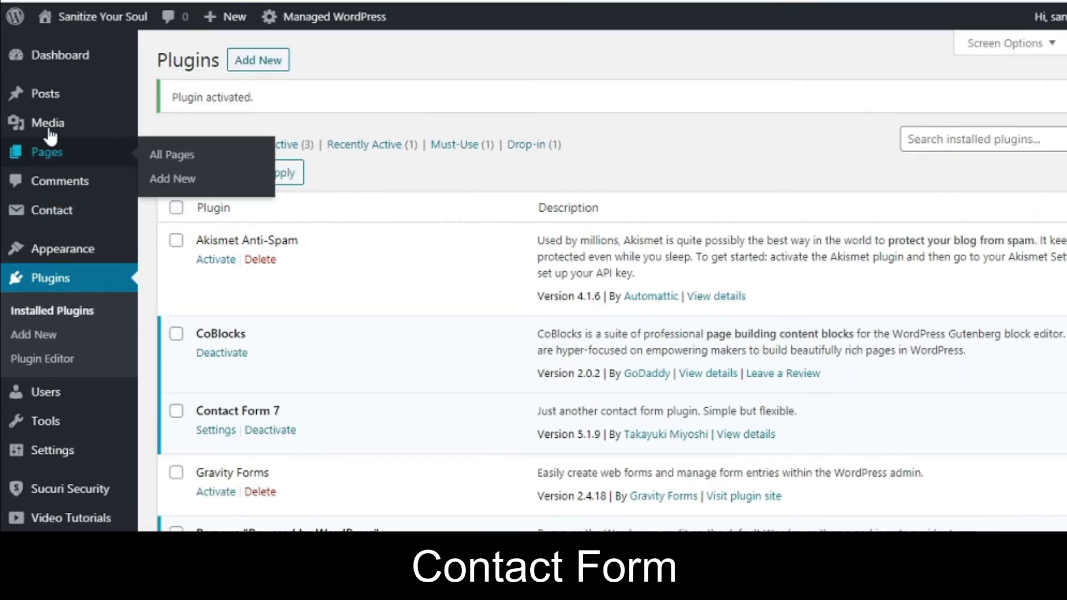
# Return to the theme customiser and examine the site's Contact page in the preview
pyautogui.moveTo(100, 261)
pyautogui.click(185, 274)
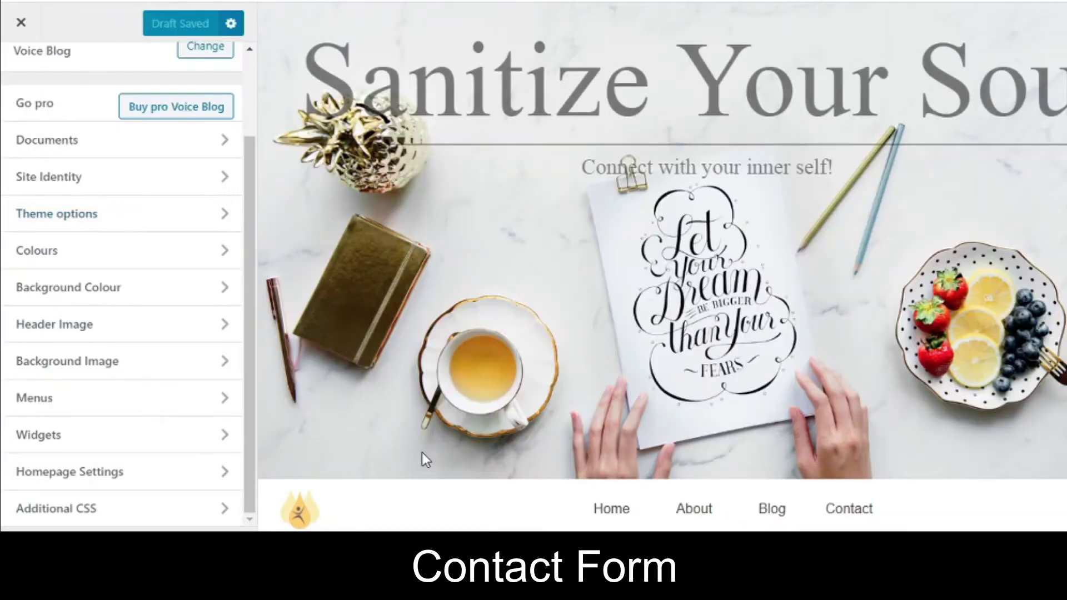
pyautogui.click(850, 509)
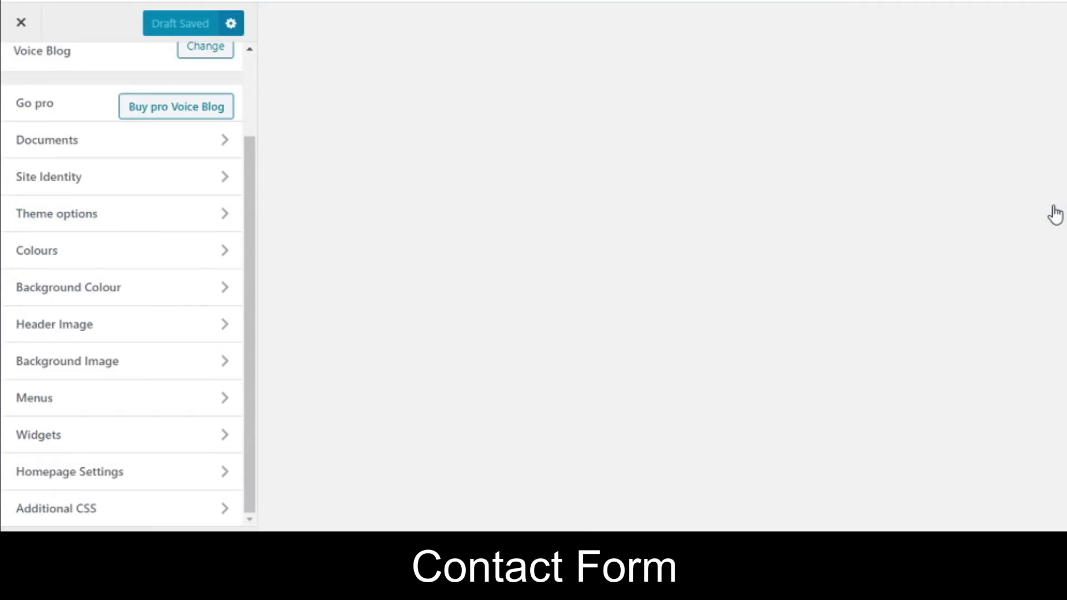
pyautogui.scroll(-5, 1054, 215)
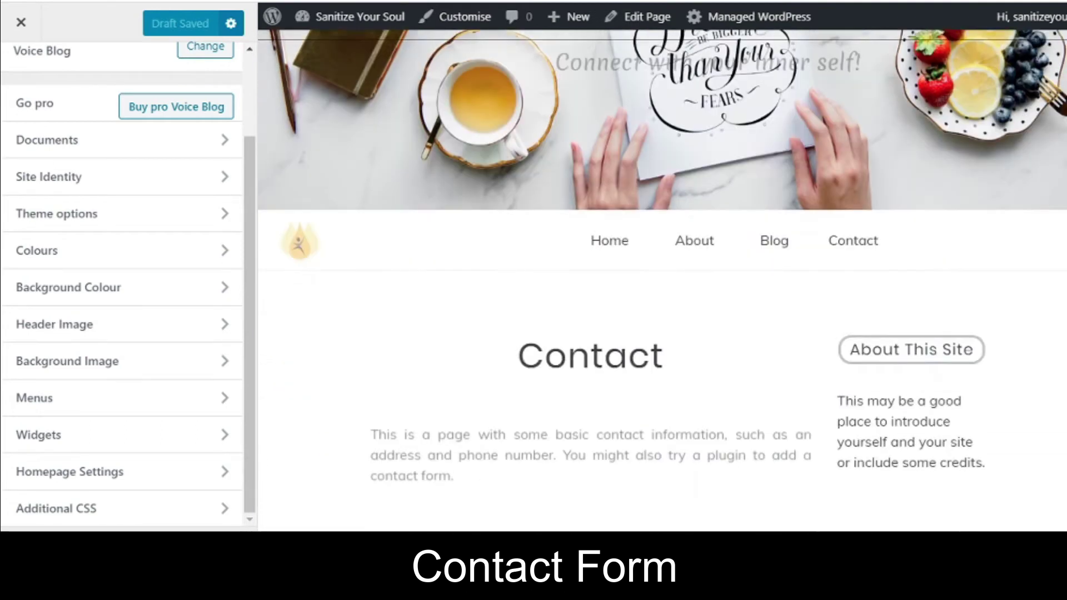
pyautogui.scroll(-5, 1055, 214)
pyautogui.scroll(10, 1055, 214)
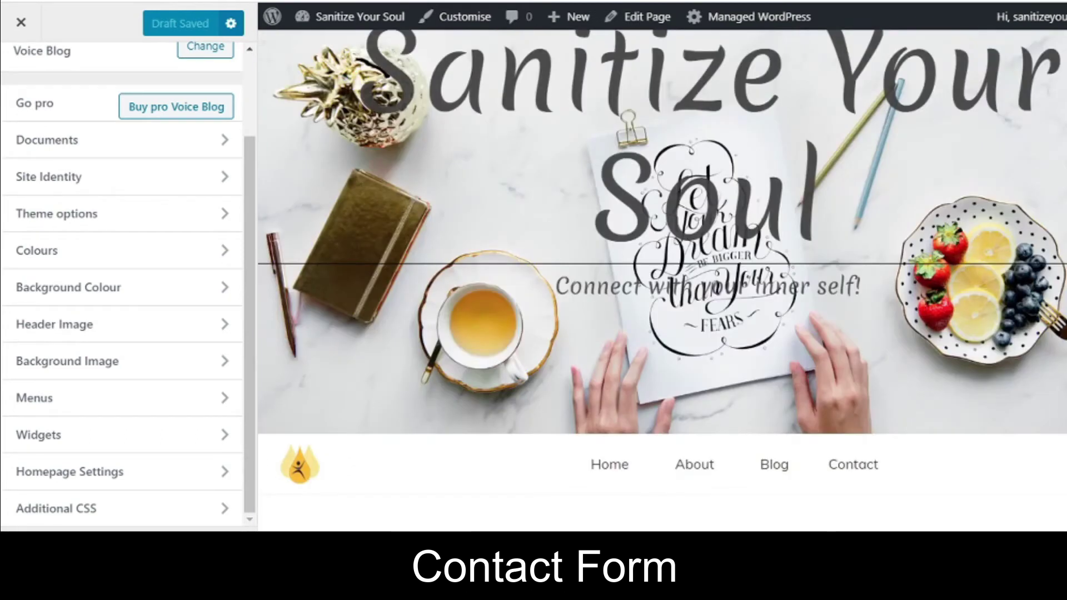
# Open the Contact page for editing in the block editor and go through its welcome guide to the end
pyautogui.scroll(-5, 305, 387)
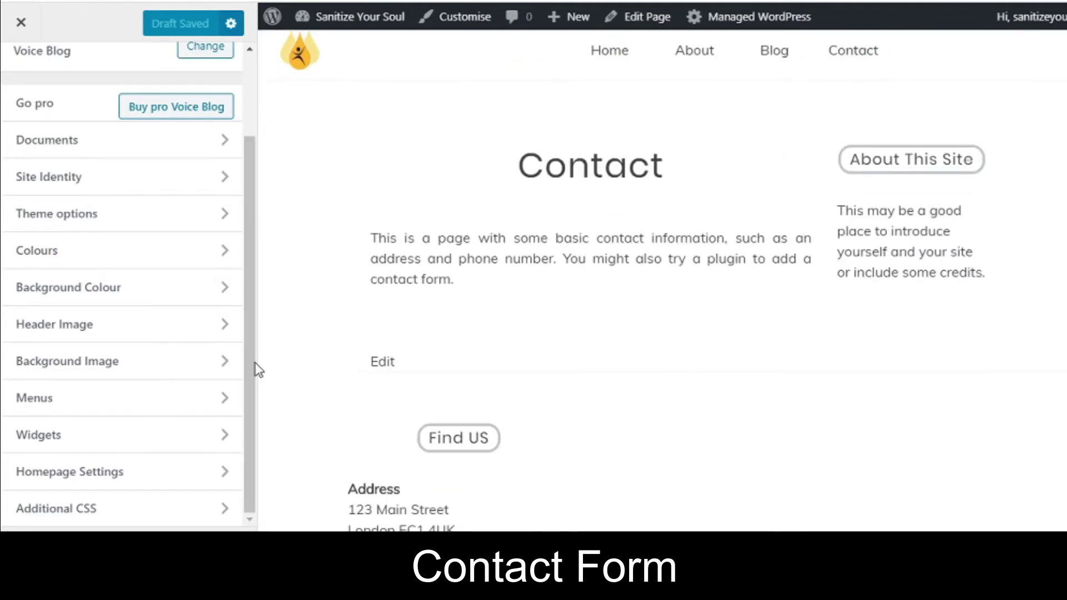
pyautogui.click(378, 365)
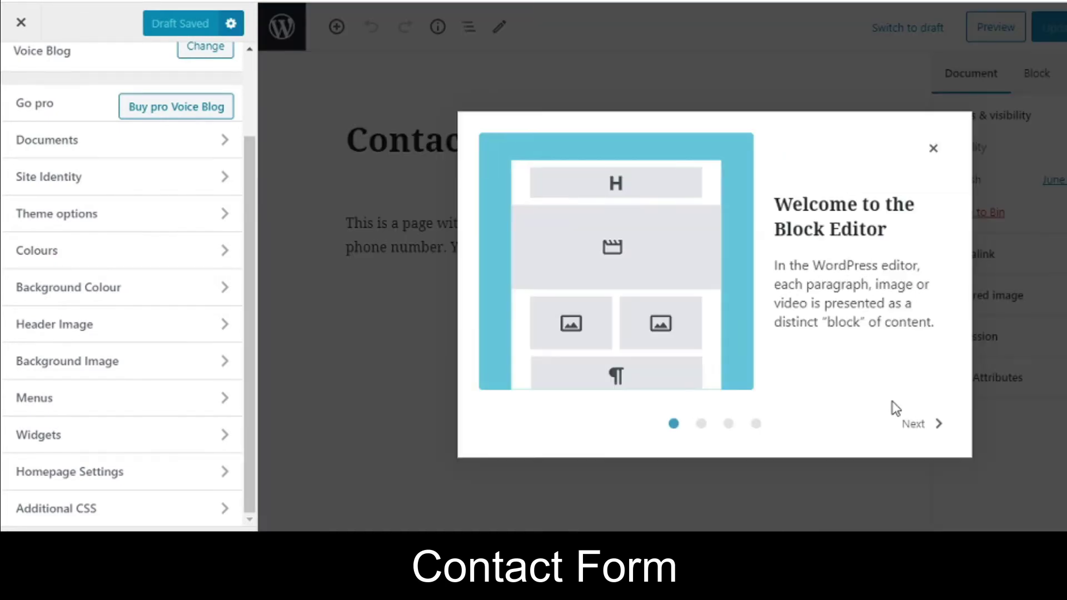
pyautogui.click(914, 426)
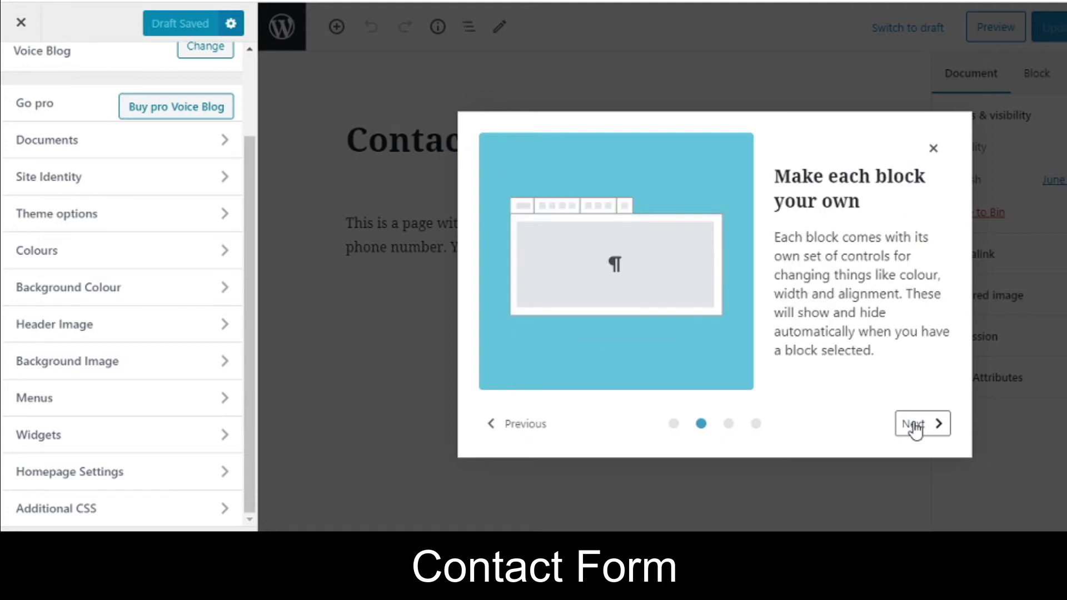
pyautogui.click(914, 426)
pyautogui.click(915, 426)
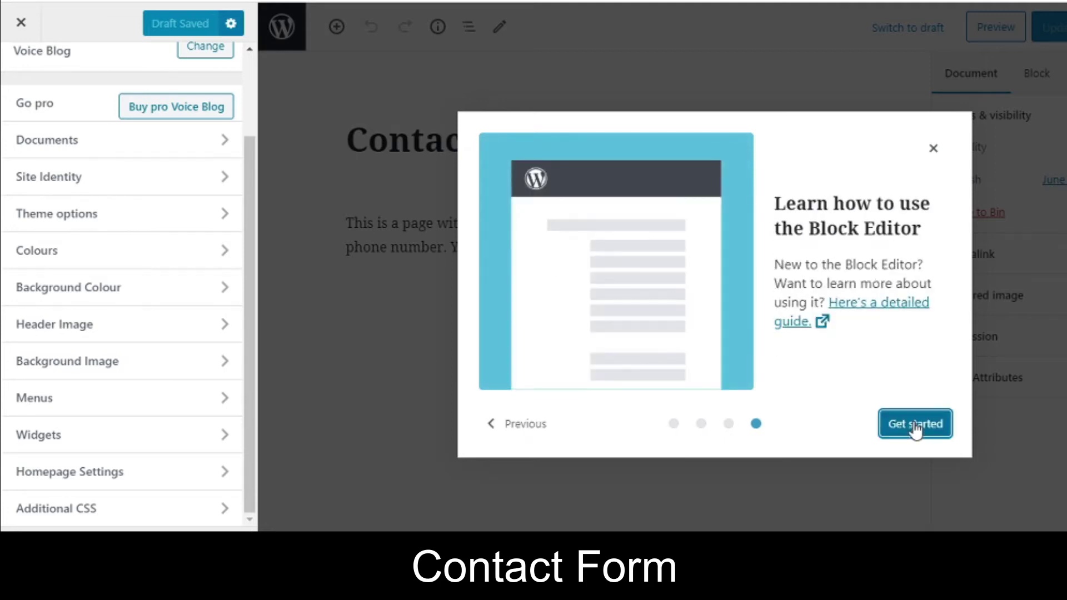
pyautogui.click(915, 424)
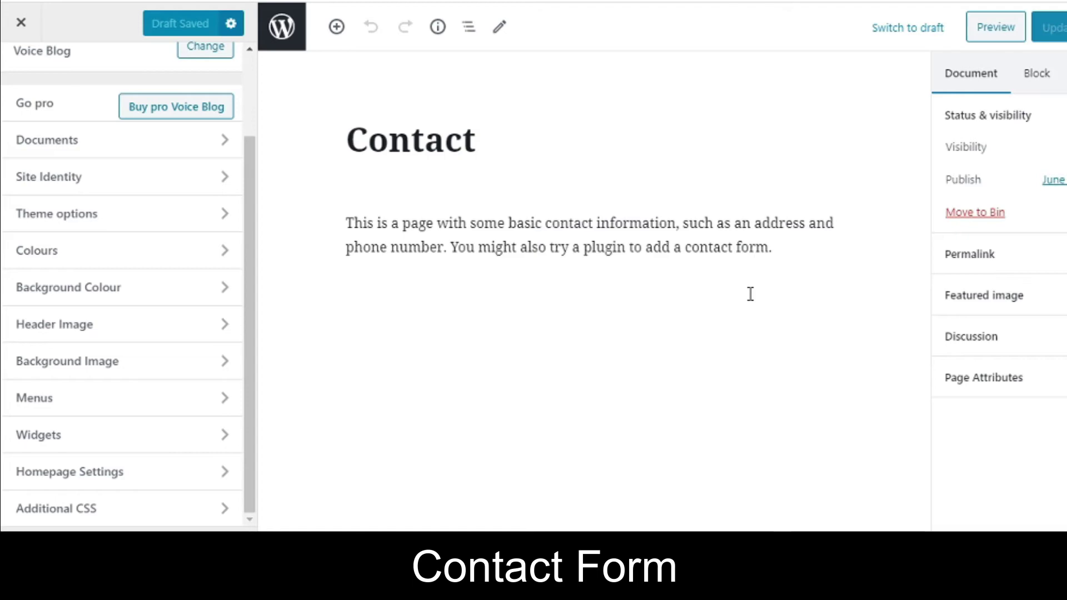
# Insert a Form block after the Contact page's paragraph, searching blocks for "contact" and choosing the variation with name, email and message fields
pyautogui.click(794, 247)
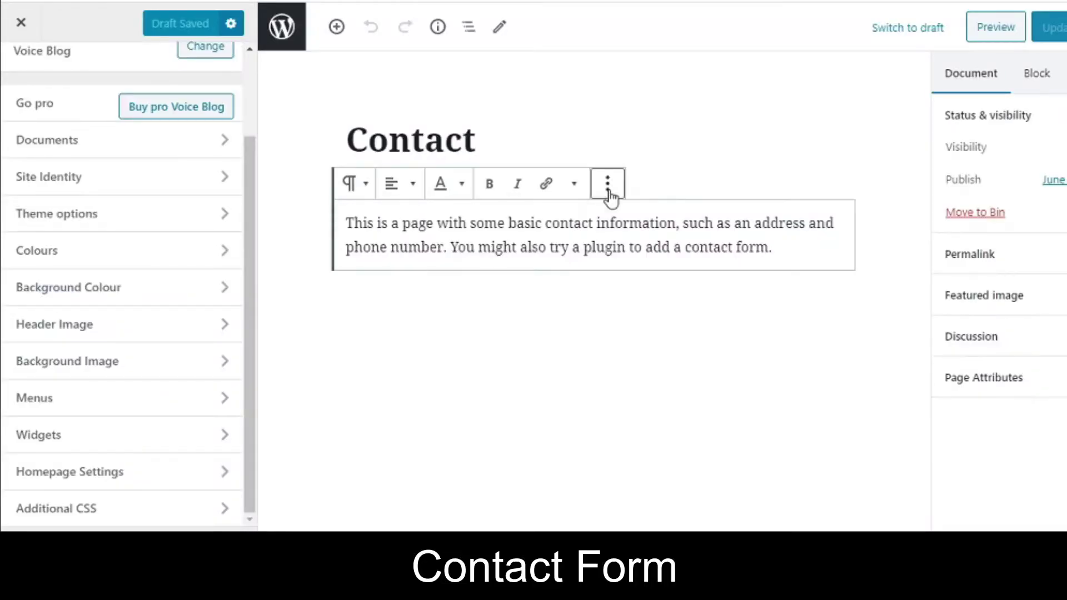
pyautogui.click(608, 185)
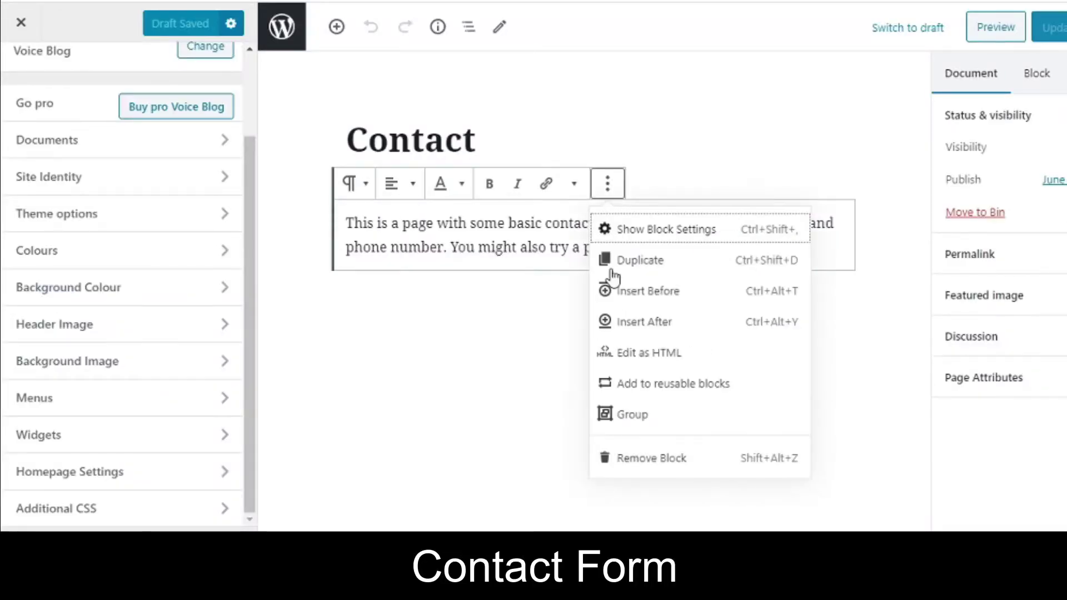
pyautogui.click(633, 322)
pyautogui.click(817, 295)
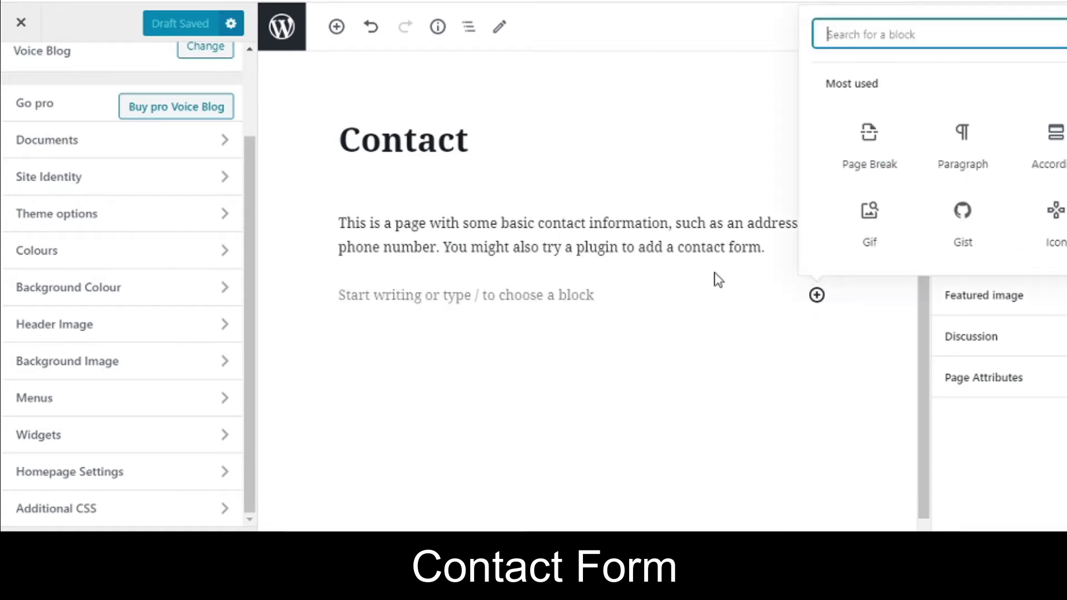
pyautogui.scroll(-5, 972, 35)
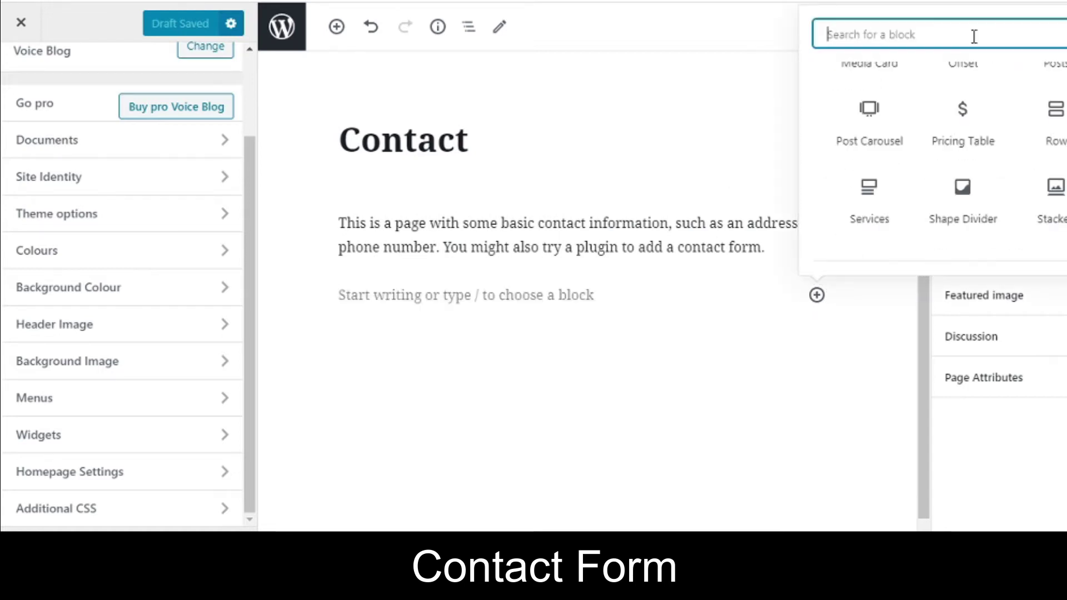
pyautogui.write('contact')
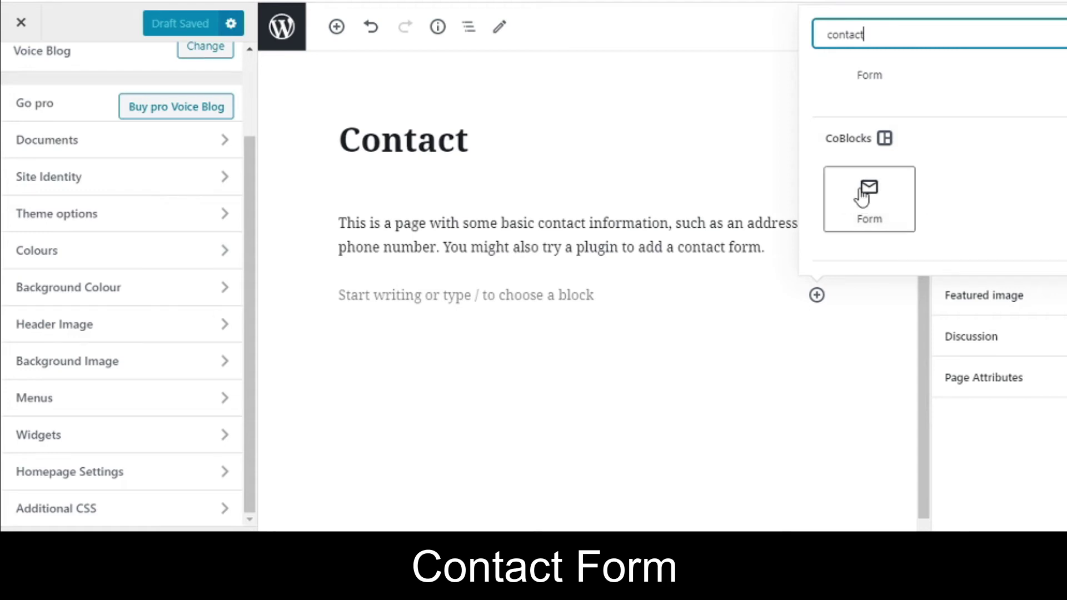
pyautogui.press('Tab')
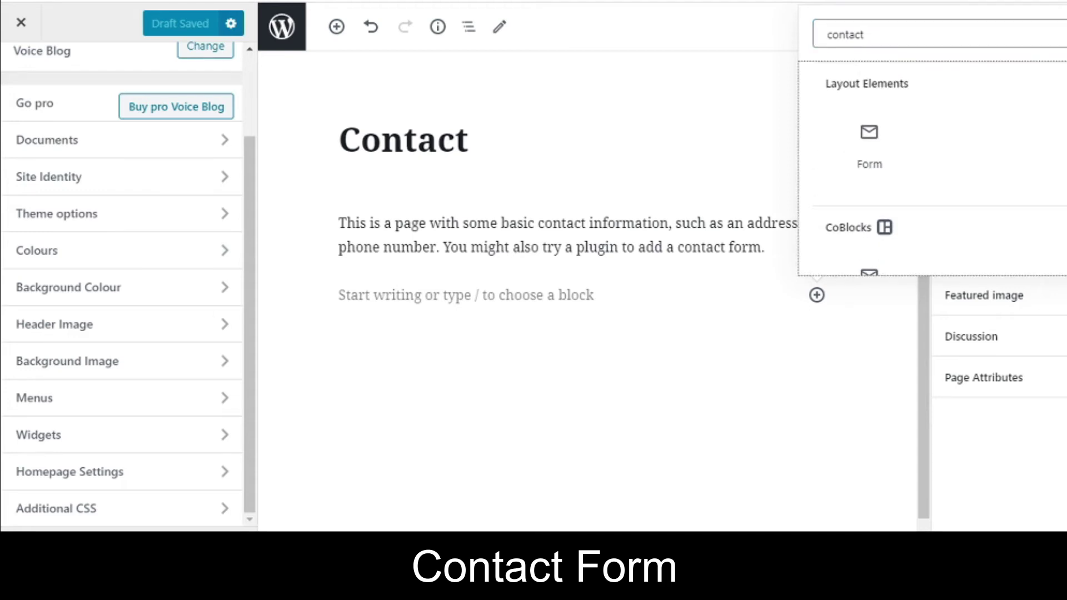
pyautogui.scroll(-2, 1012, 226)
pyautogui.click(848, 218)
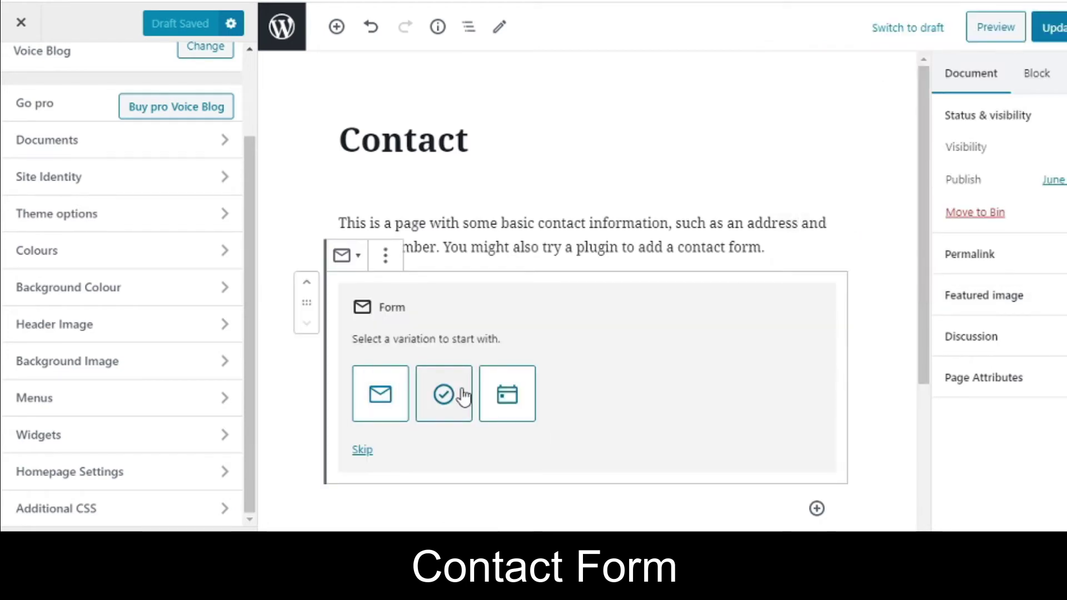
pyautogui.click(389, 400)
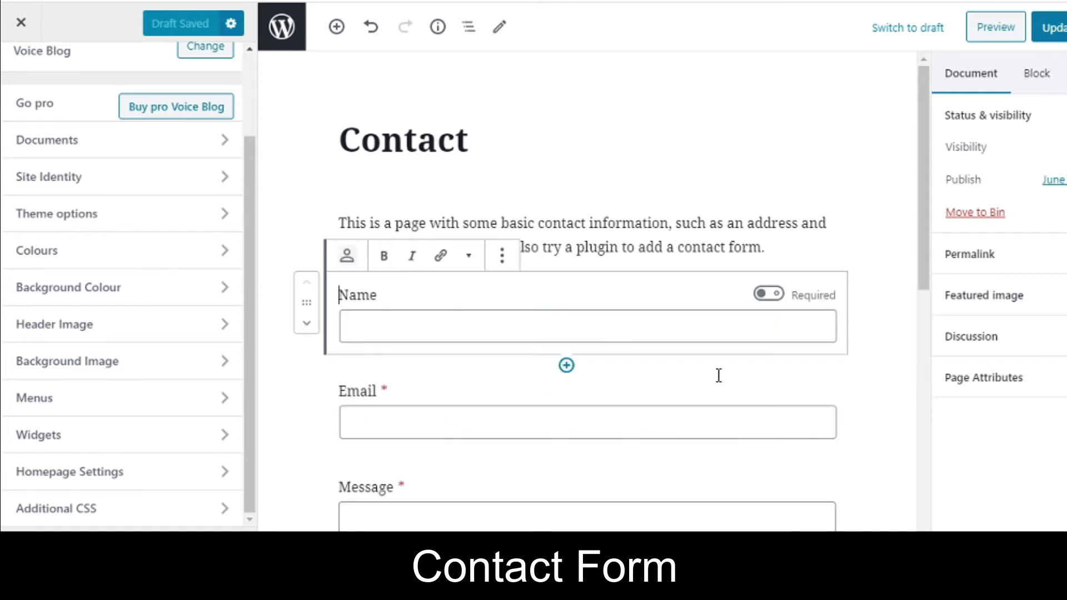
# Replace the Contact page's intro paragraph with "Feel free to contact us!" and update the page
pyautogui.moveTo(924, 250)
pyautogui.mouseDown()
pyautogui.moveTo(929, 456)
pyautogui.moveTo(926, 251)
pyautogui.mouseUp()
pyautogui.click(759, 230)
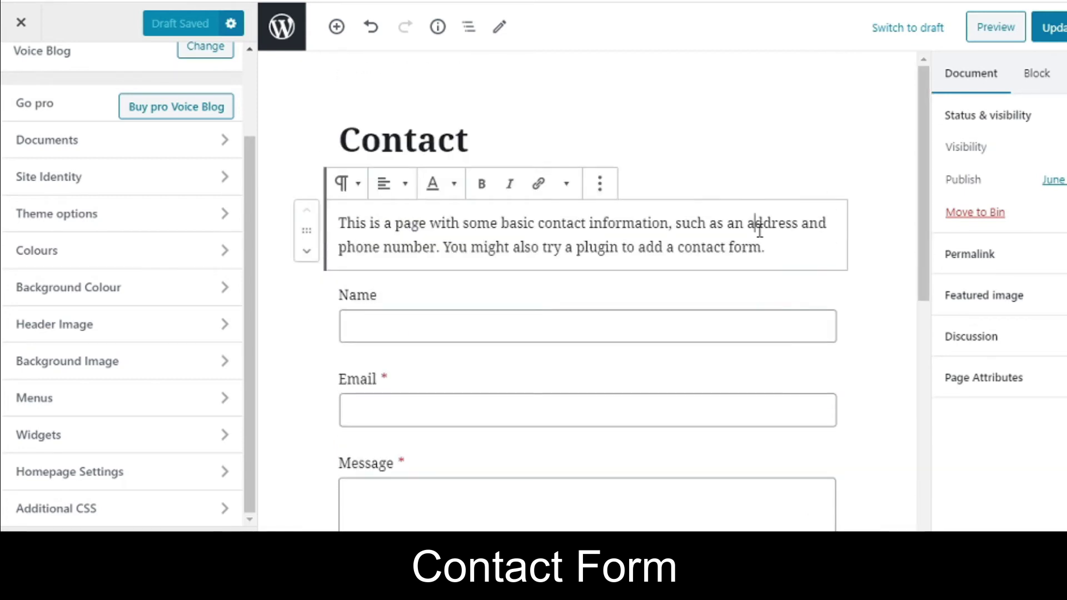
pyautogui.moveTo(774, 248); pyautogui.dragTo(355, 212)
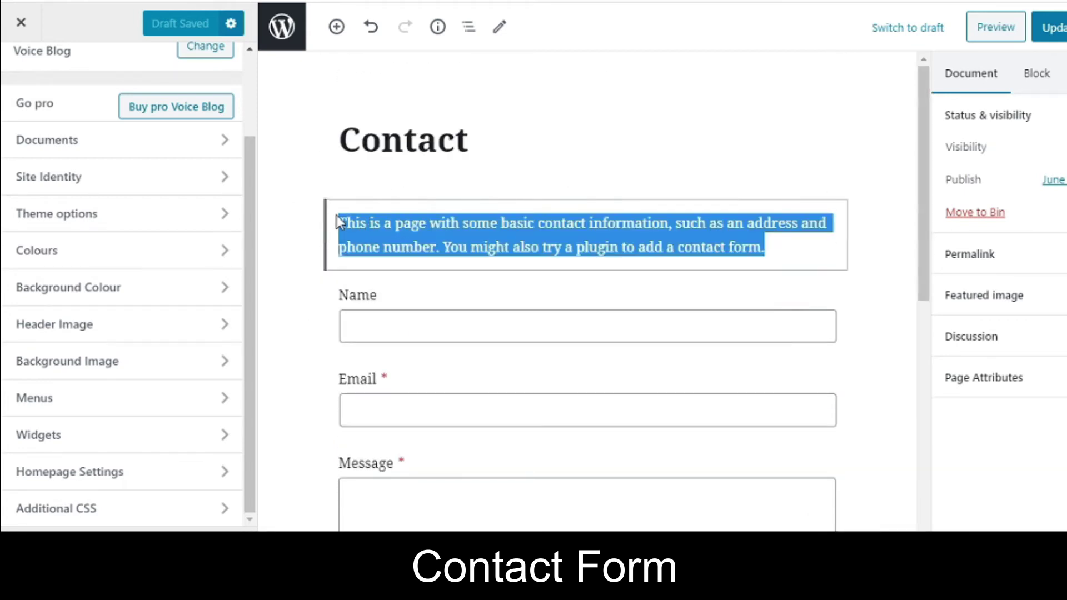
pyautogui.click(340, 223)
pyautogui.moveTo(769, 264); pyautogui.dragTo(343, 230)
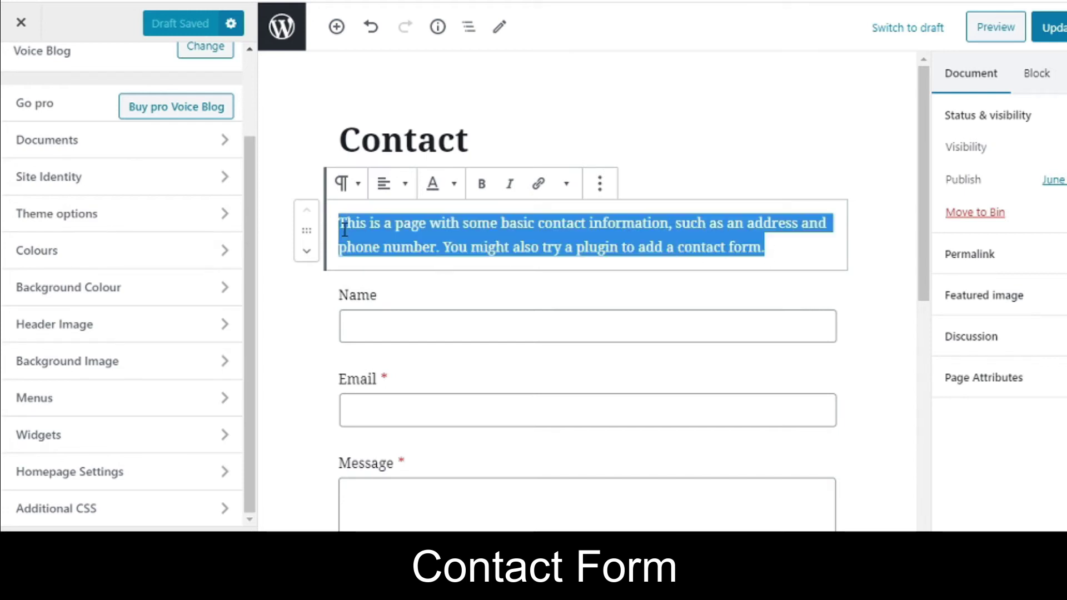
pyautogui.press('BackSpace')
pyautogui.write('Feel')
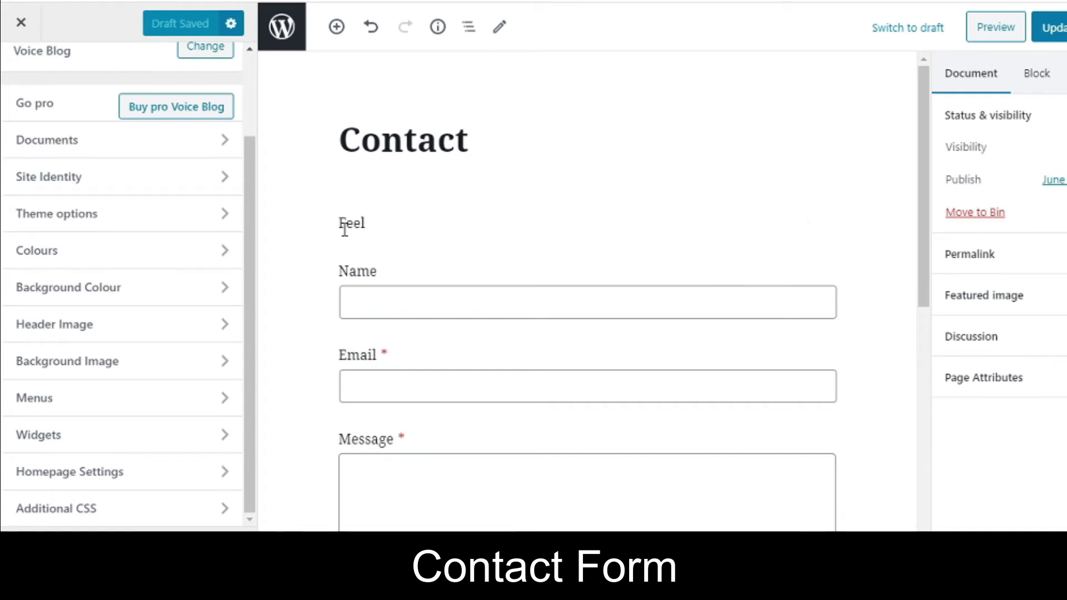
pyautogui.write(' free to contact us!')
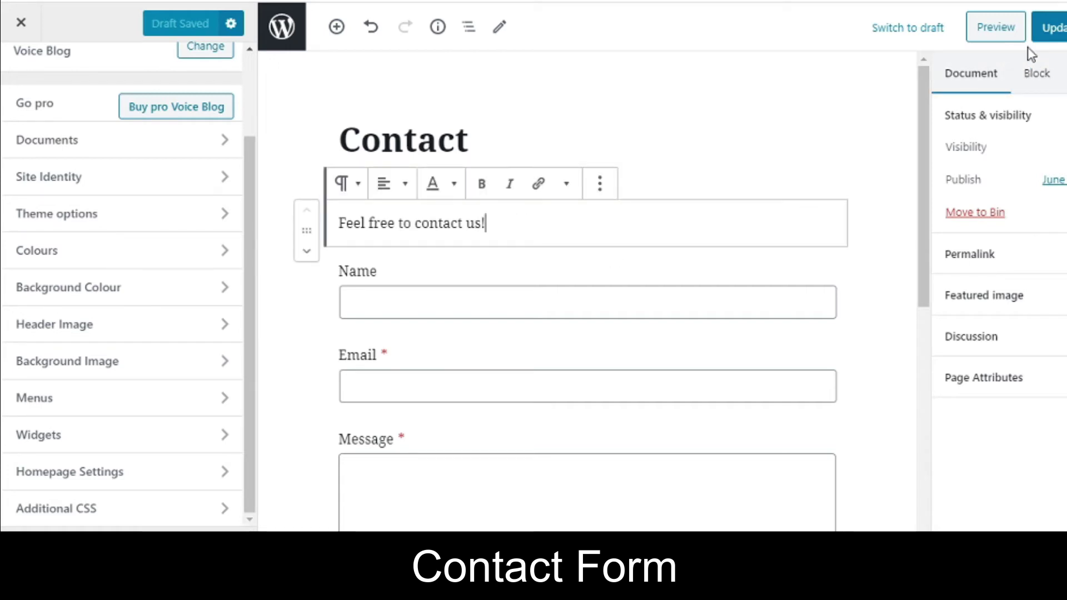
pyautogui.click(1053, 32)
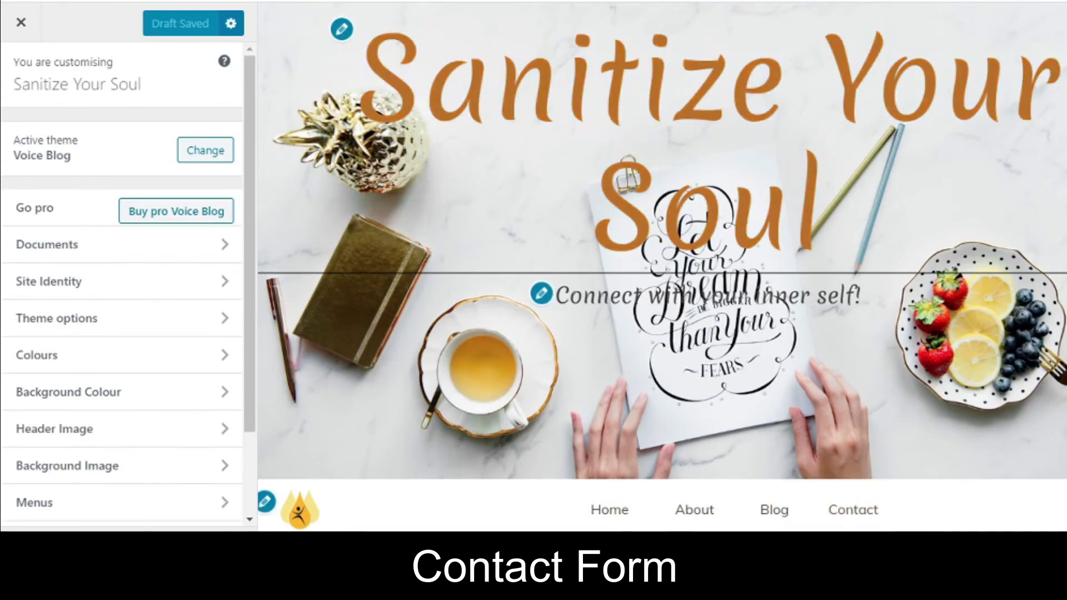
# Examine the Contact page and its new form in the customiser preview
pyautogui.scroll(-5, 848, 258)
pyautogui.click(848, 255)
pyautogui.scroll(-3, 848, 258)
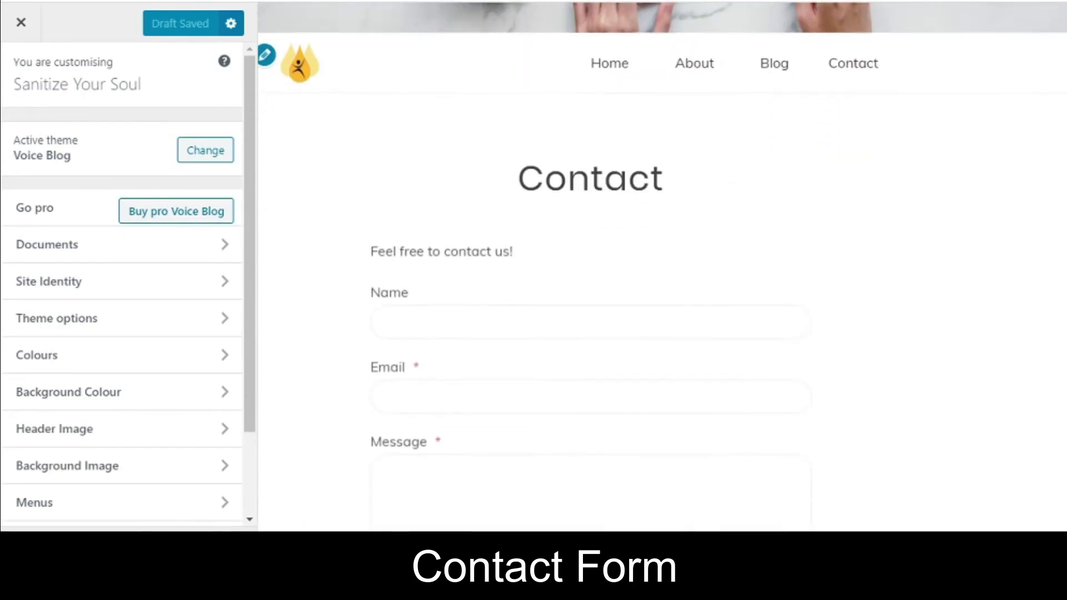
pyautogui.scroll(-2, 849, 258)
pyautogui.scroll(3, 662, 267)
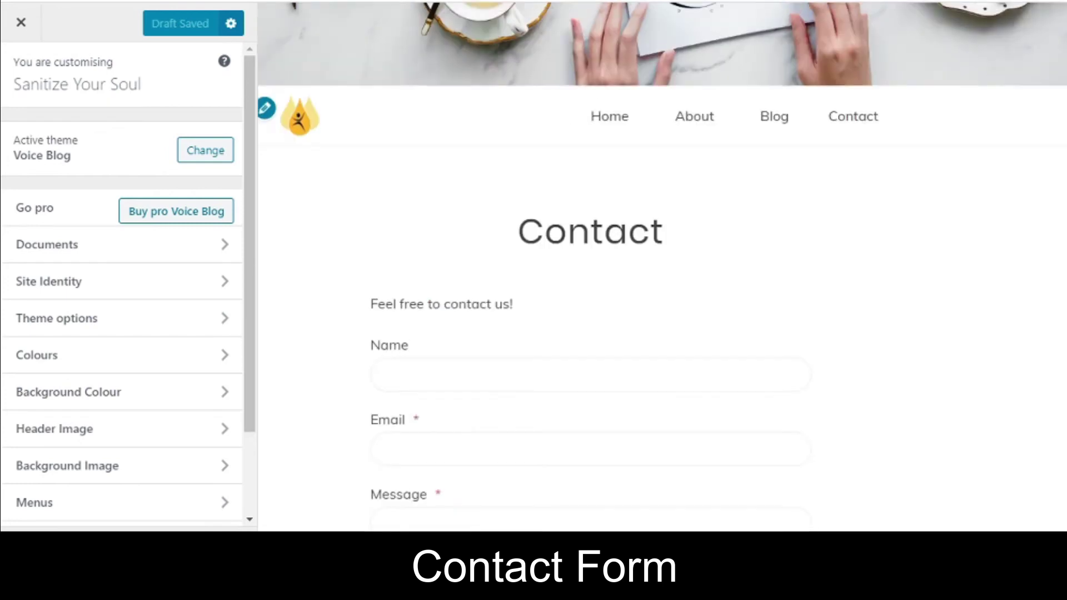
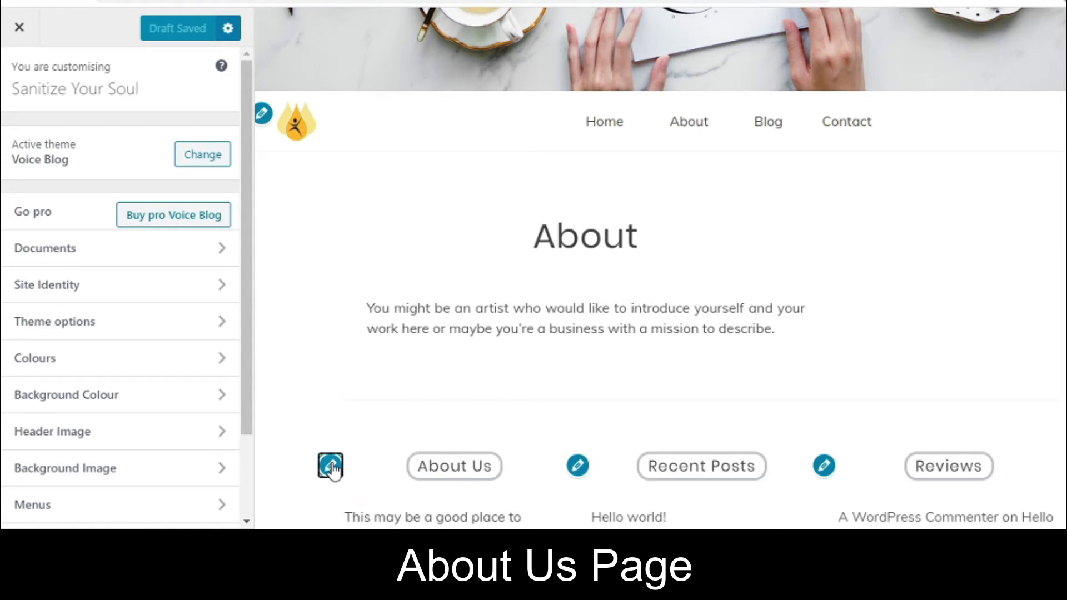
# Set the title of the Text widget in Footer sidebar one to "About Author"
pyautogui.doubleClick(127, 230)
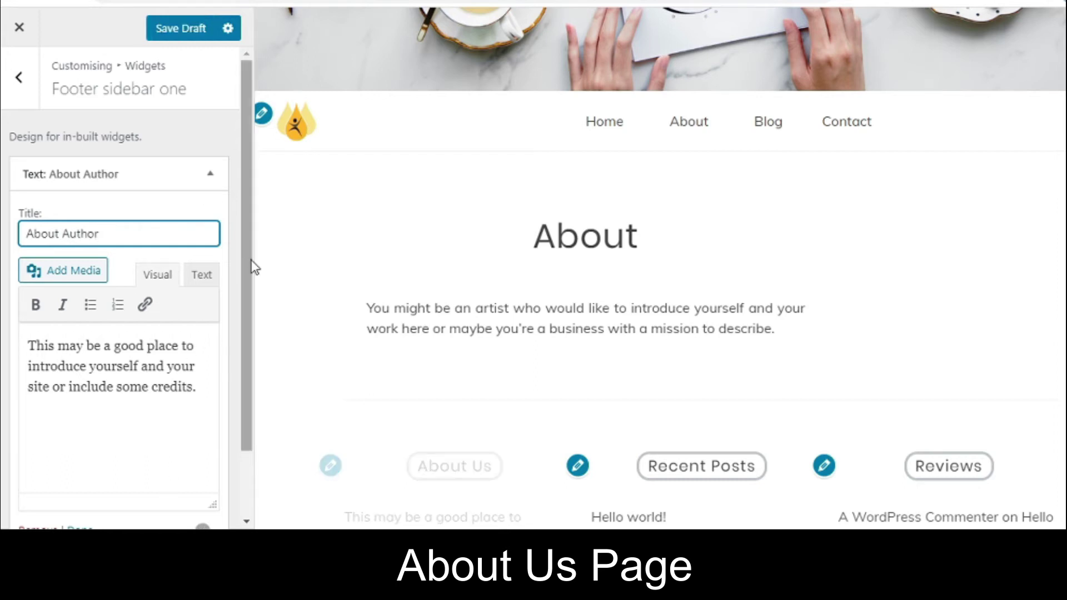
pyautogui.moveTo(252, 258); pyautogui.dragTo(247, 389)
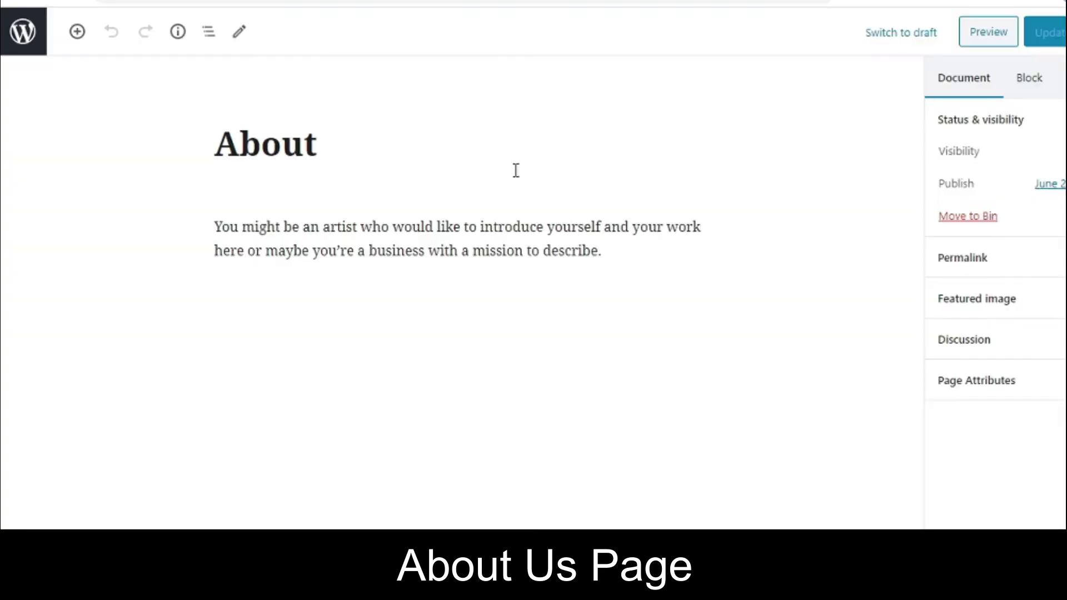
# Change the About page's title to "About Us"
pyautogui.click(362, 159)
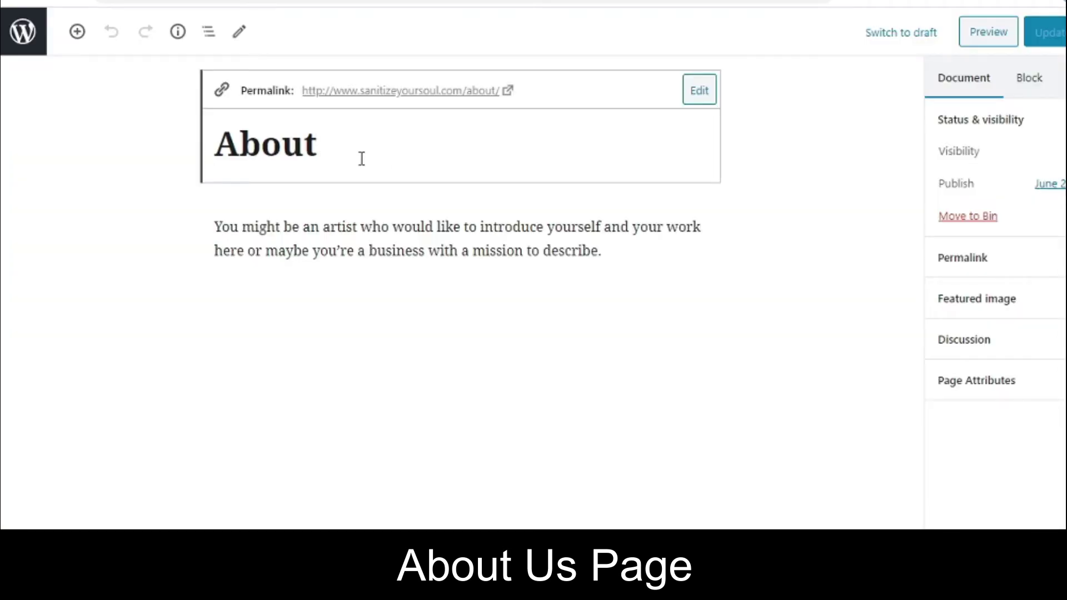
pyautogui.write('US')
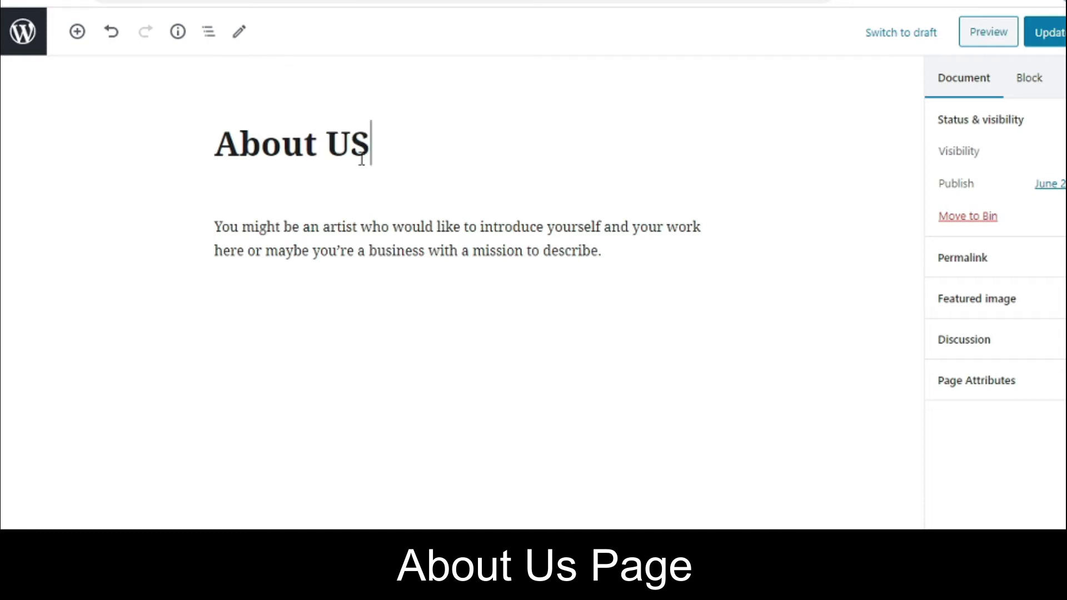
pyautogui.press('BackSpace')
pyautogui.write('s')
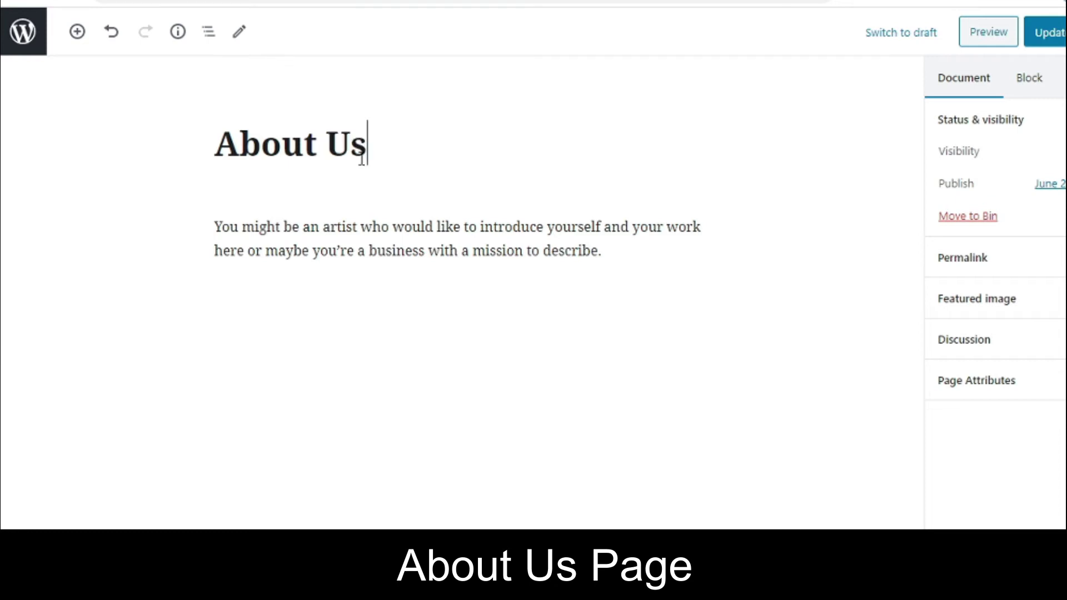
# Insert a Social Profiles block below the About Us page's paragraph
pyautogui.click(442, 254)
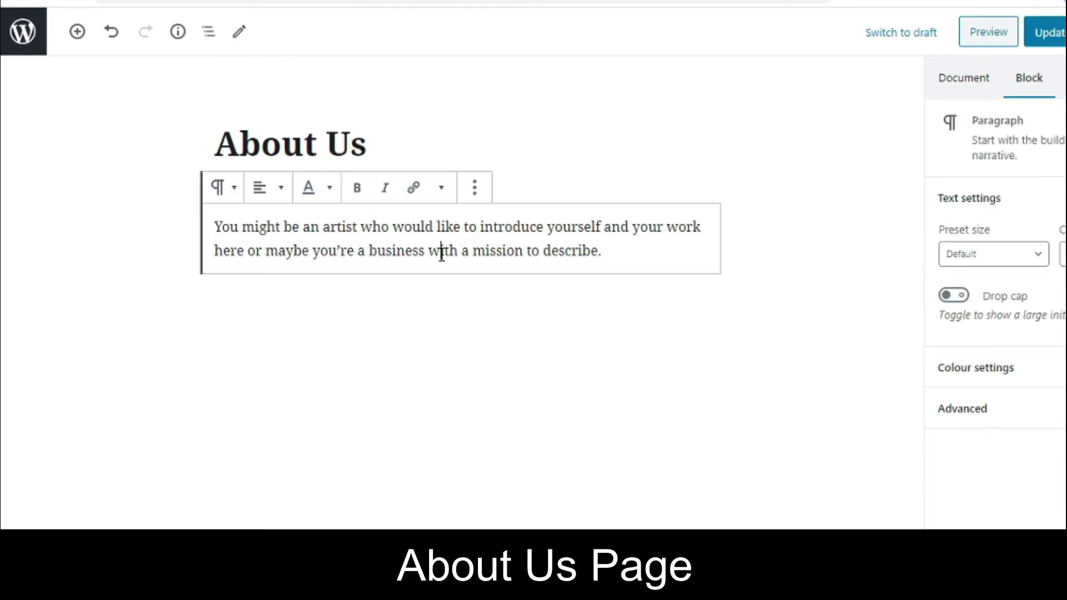
pyautogui.click(475, 188)
pyautogui.click(527, 326)
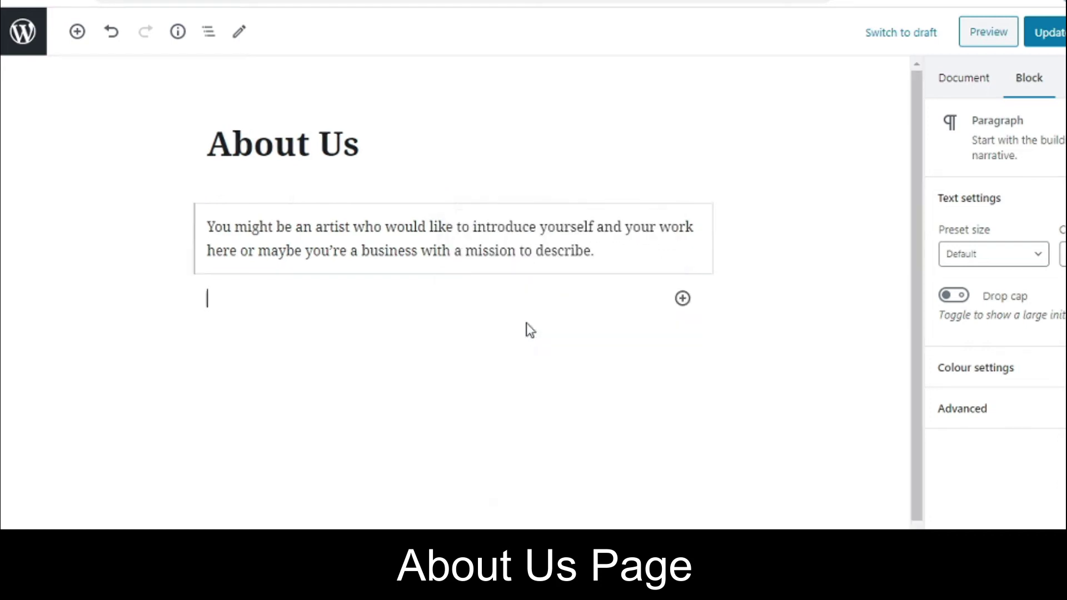
pyautogui.click(683, 299)
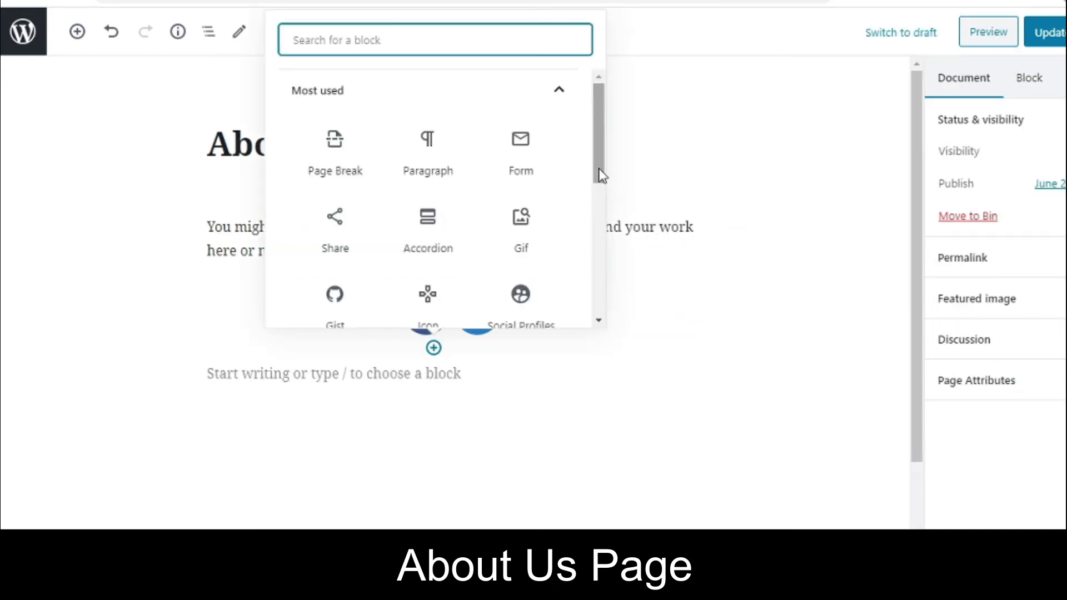
pyautogui.moveTo(597, 174); pyautogui.dragTo(601, 210)
pyautogui.click(517, 214)
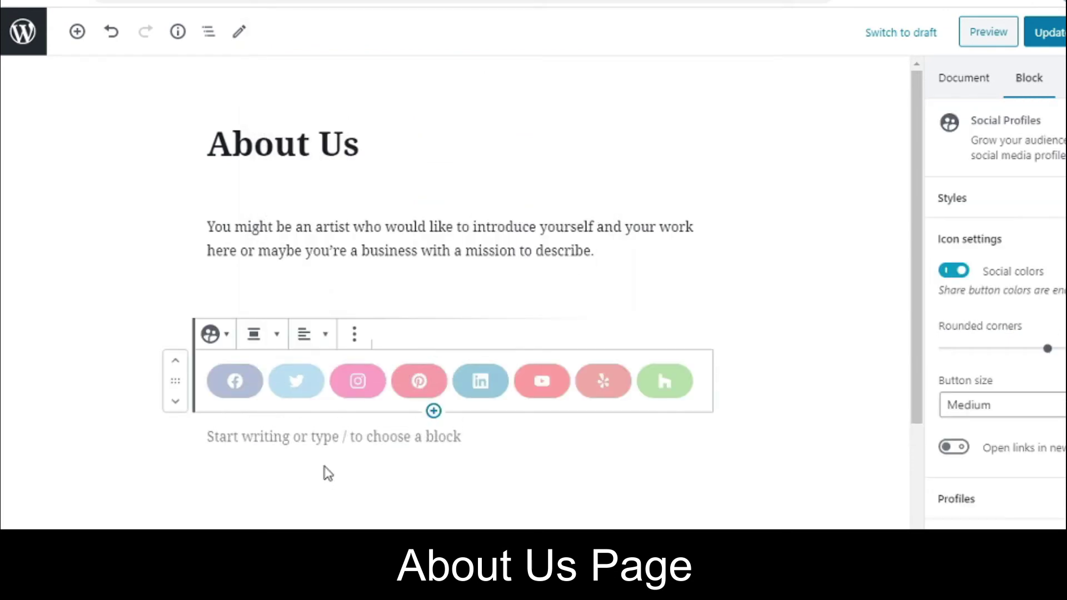
# Give the Social Profiles block the Circular style and fill in its Facebook, Instagram and YouTube profile links
pyautogui.scroll(-1, 995, 295)
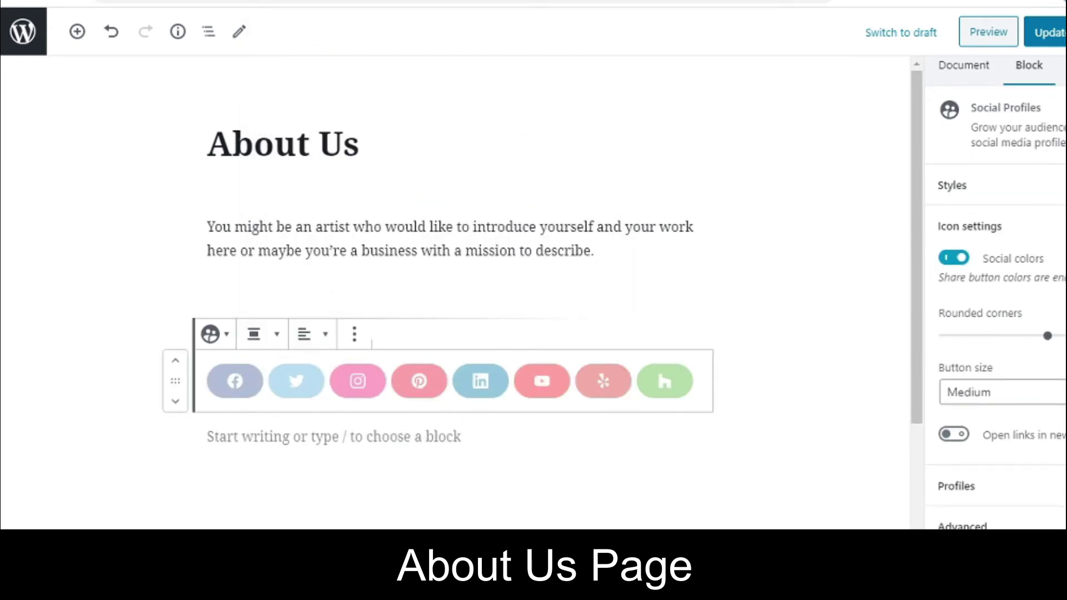
pyautogui.click(1058, 492)
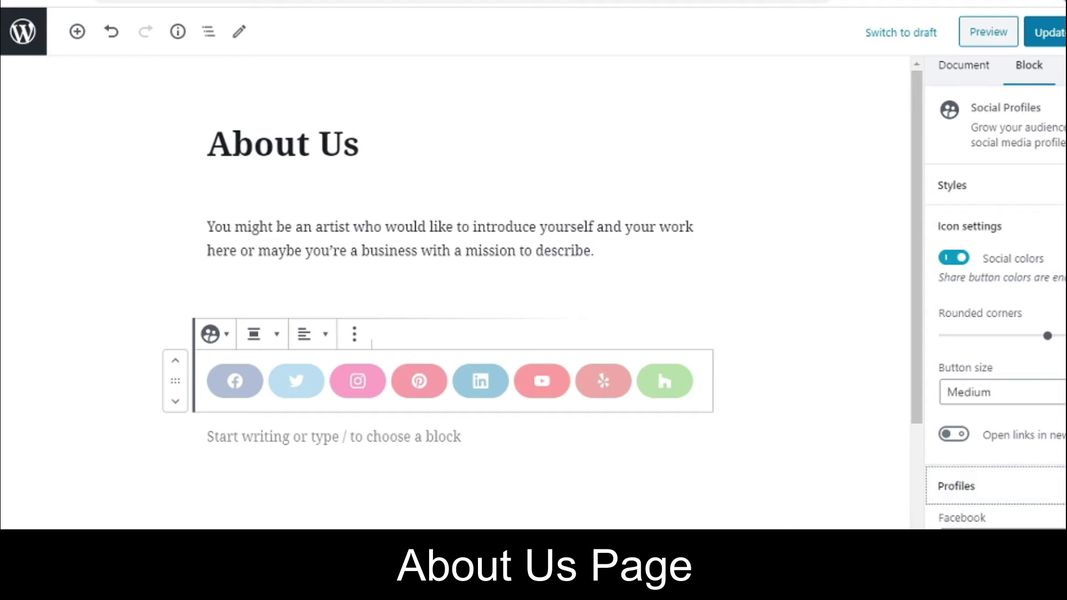
pyautogui.scroll(-5, 1057, 492)
pyautogui.scroll(-2, 995, 294)
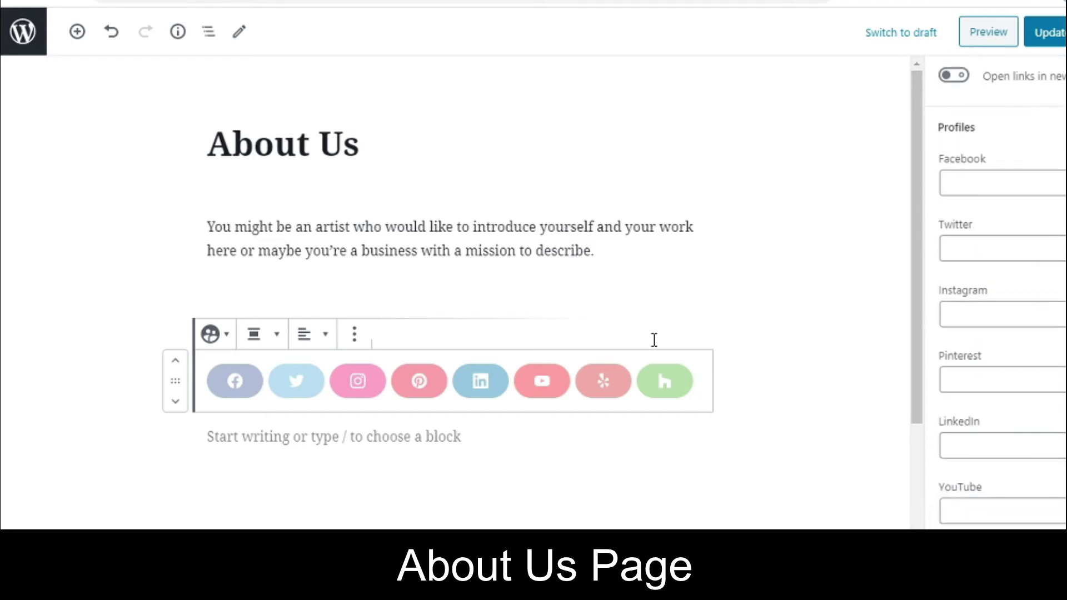
pyautogui.click(221, 335)
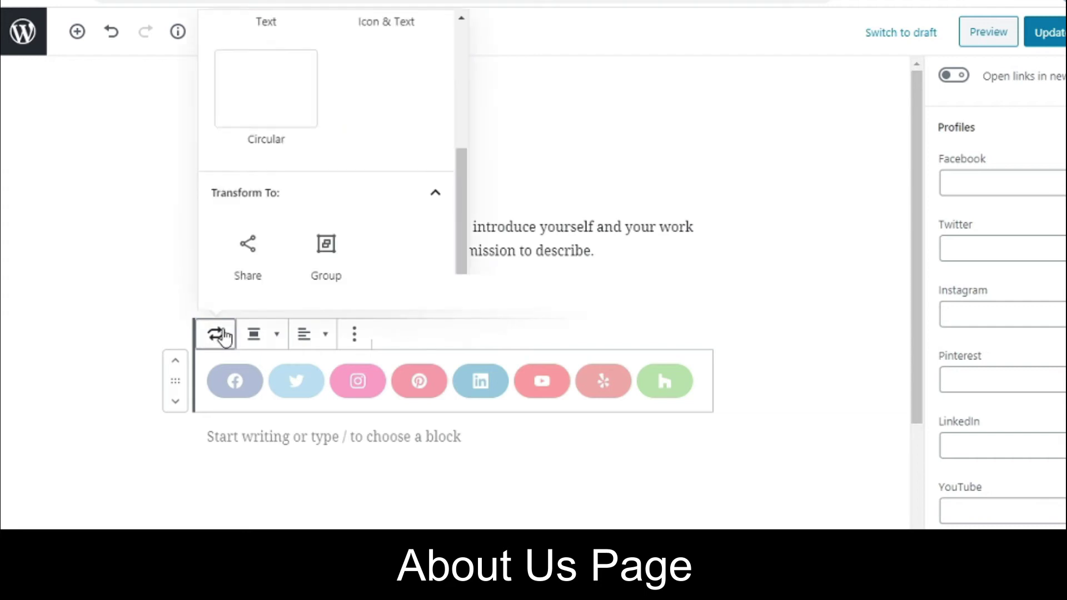
pyautogui.click(288, 101)
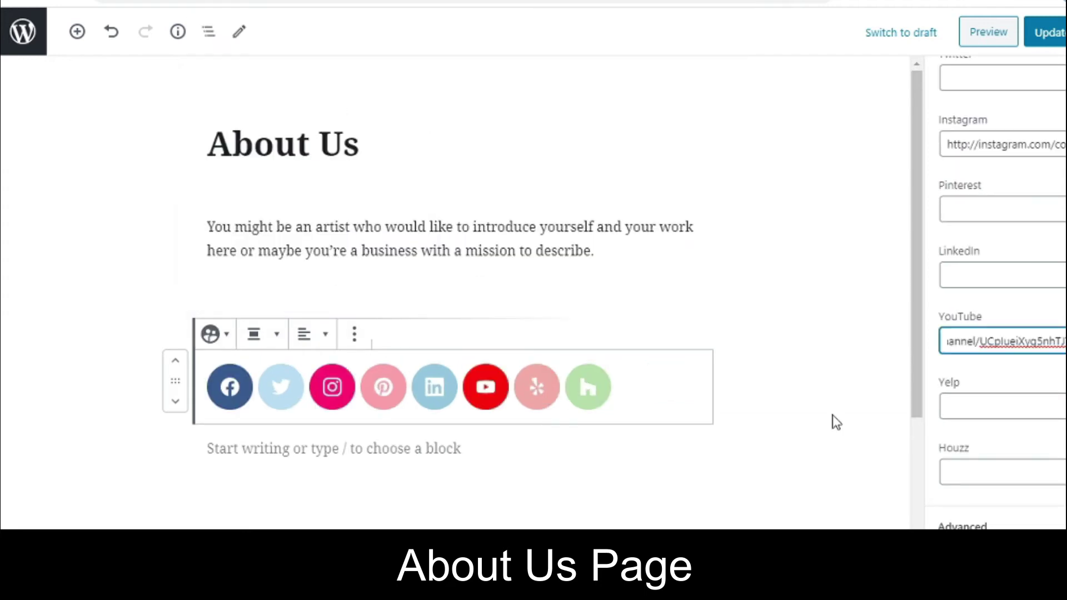
pyautogui.click(837, 423)
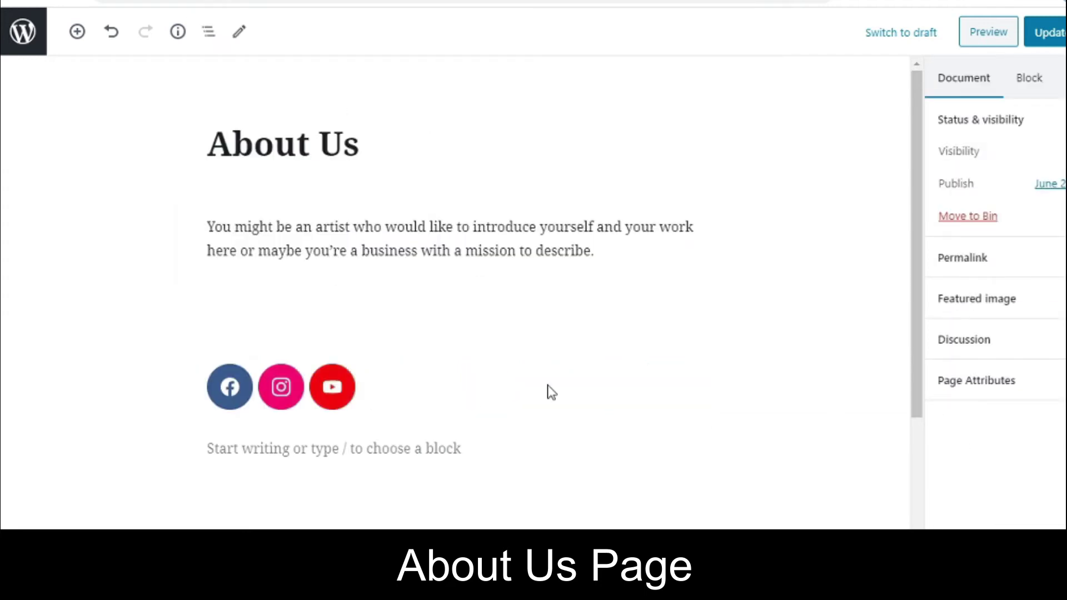
# Centre the icons of the Social Profiles block on the About Us page
pyautogui.click(402, 388)
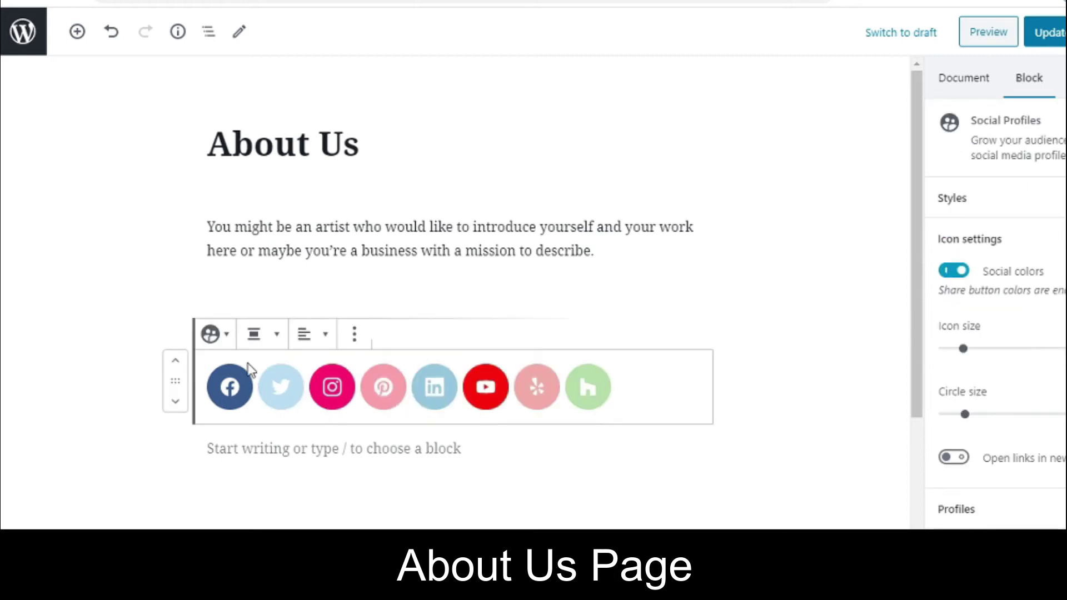
pyautogui.click(311, 333)
pyautogui.click(302, 247)
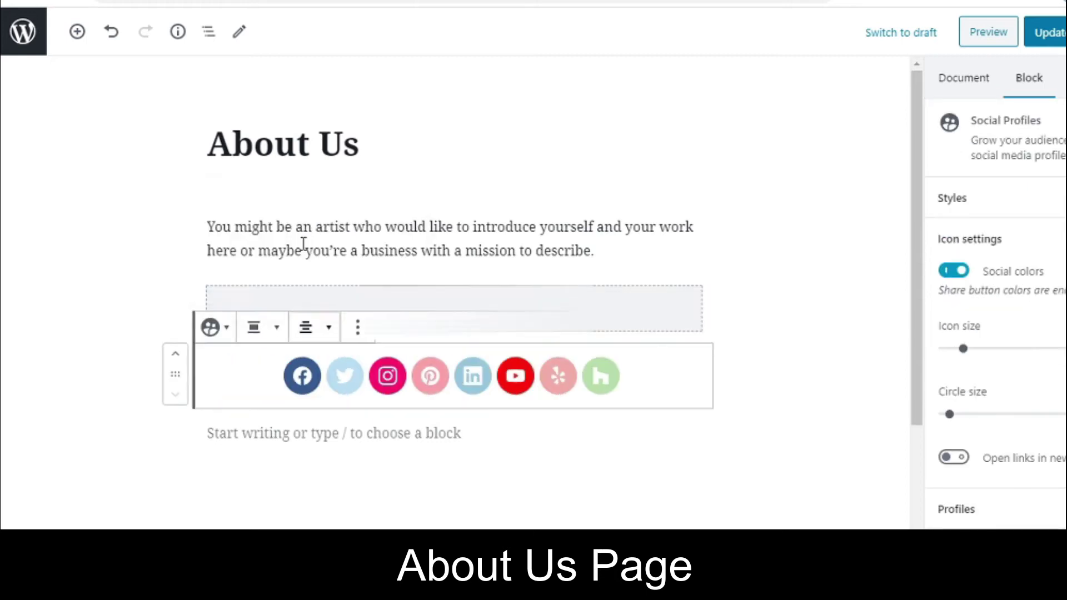
pyautogui.click(374, 502)
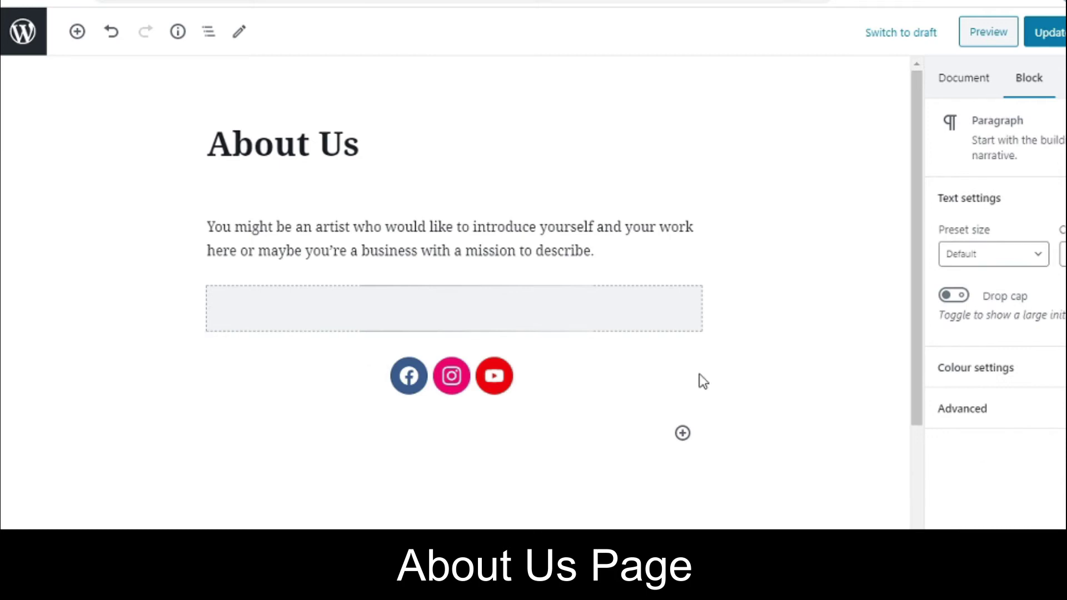
pyautogui.click(825, 324)
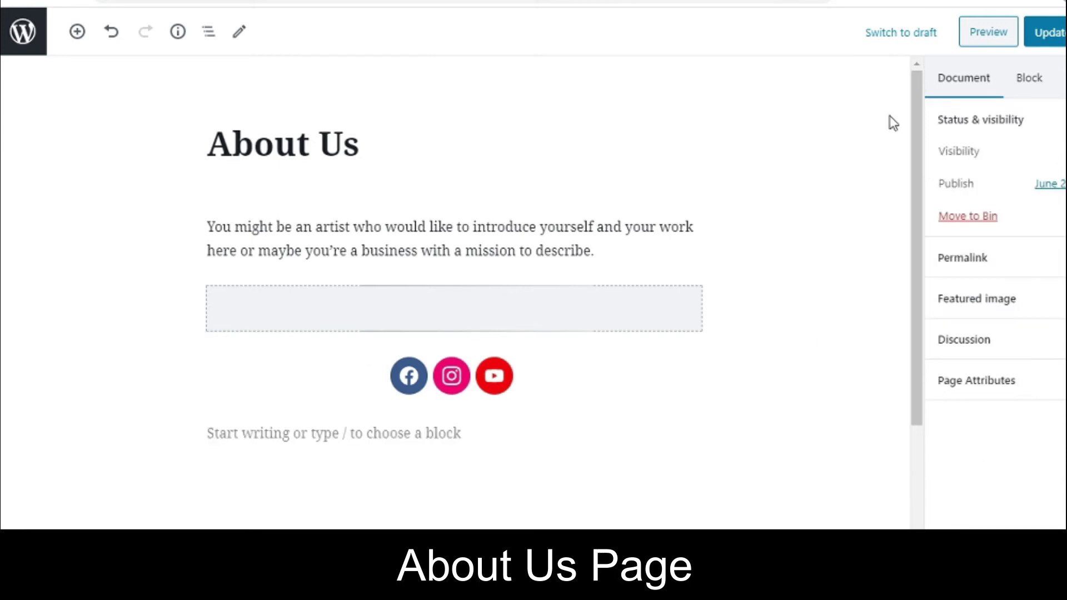
# Insert a Quote block below the social icons reading "Let your dream be bigger than your fear."
pyautogui.click(434, 411)
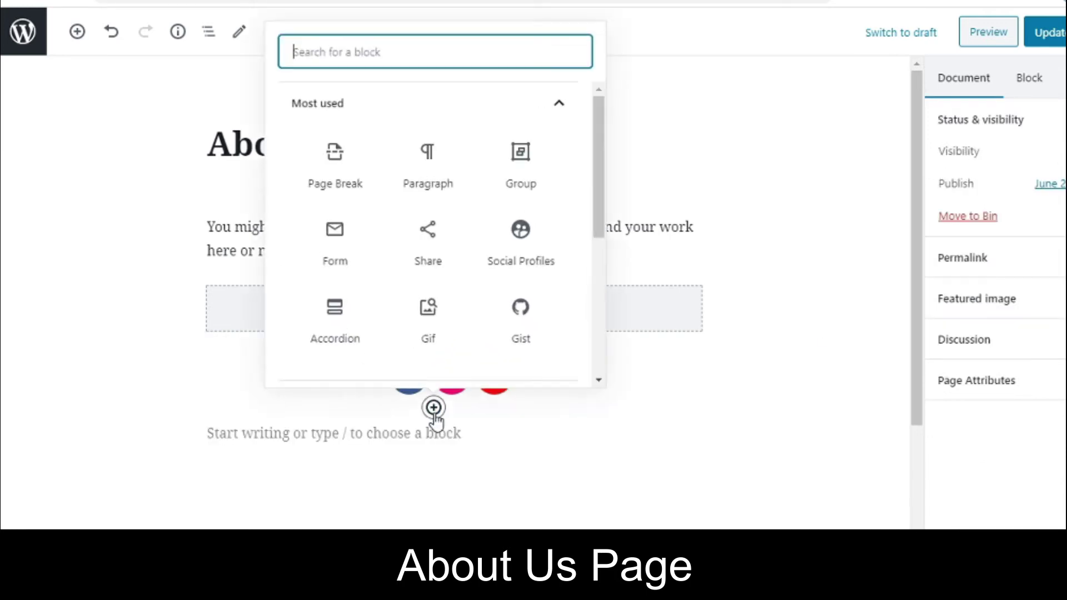
pyautogui.click(338, 312)
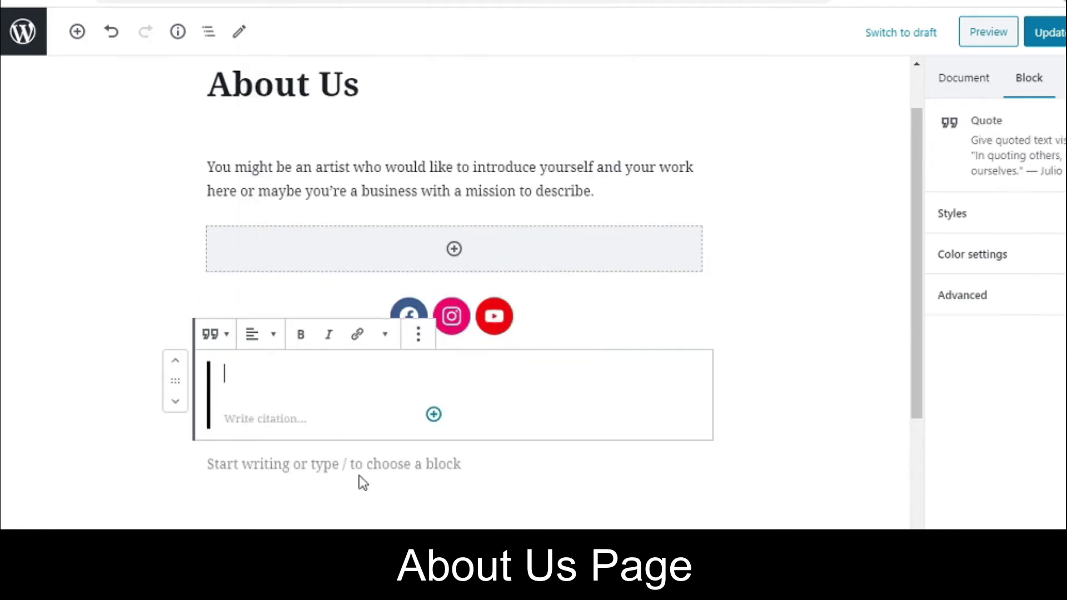
pyautogui.write('Let your dream be bigger than your fear.')
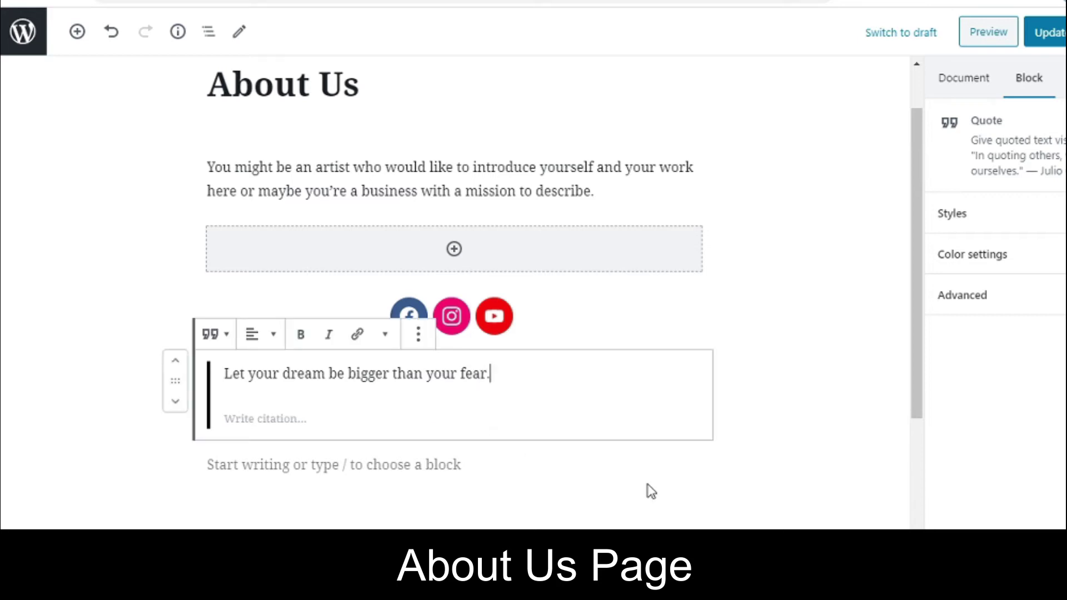
pyautogui.click(632, 476)
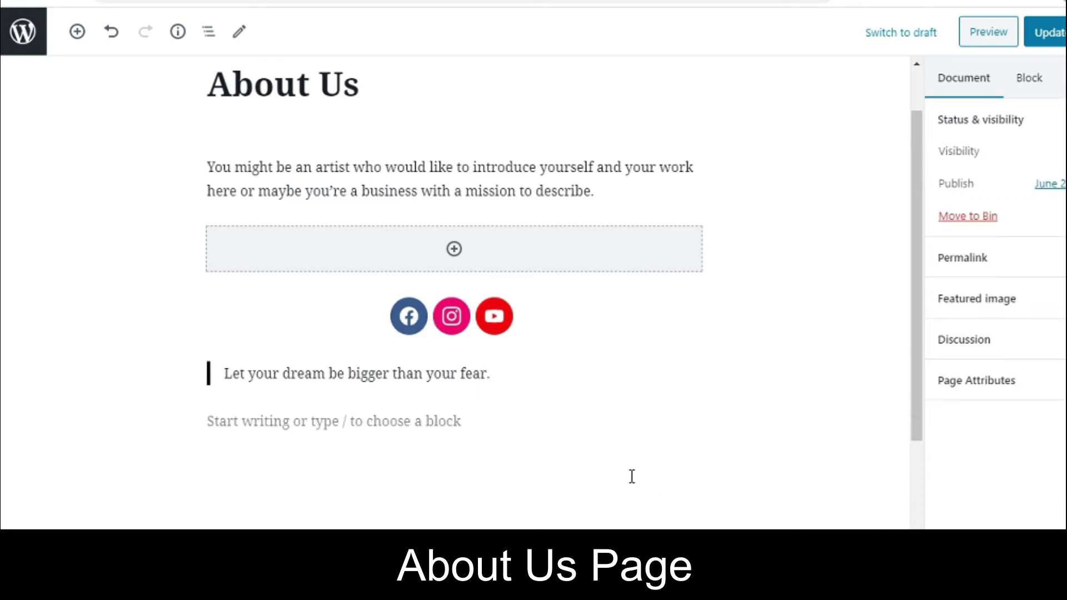
# Switch the quote to the Large block style and centre its text
pyautogui.click(450, 364)
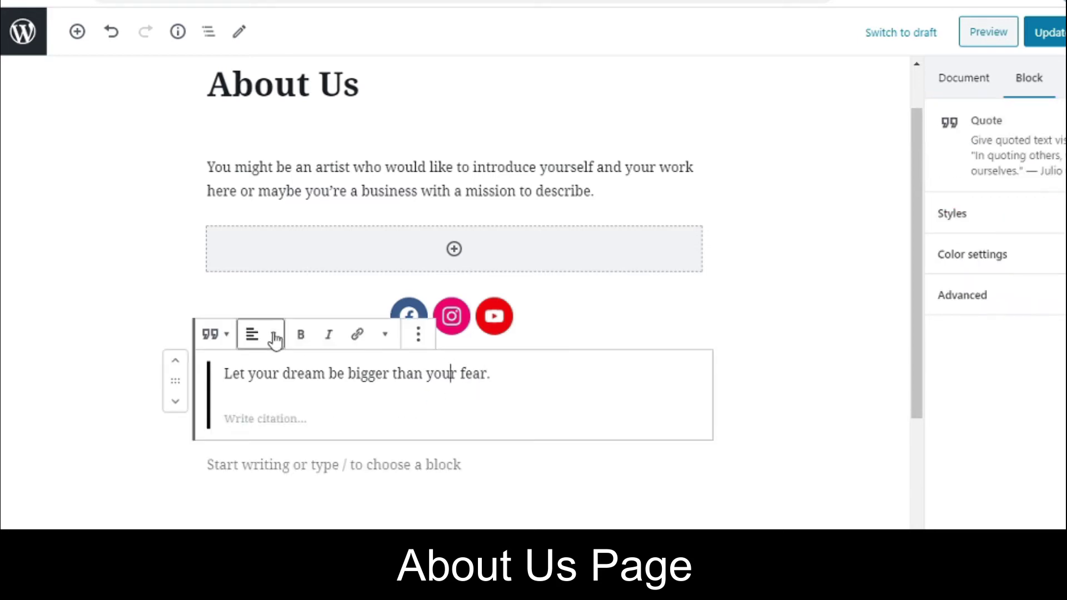
pyautogui.click(234, 337)
pyautogui.moveTo(461, 194); pyautogui.dragTo(468, 121)
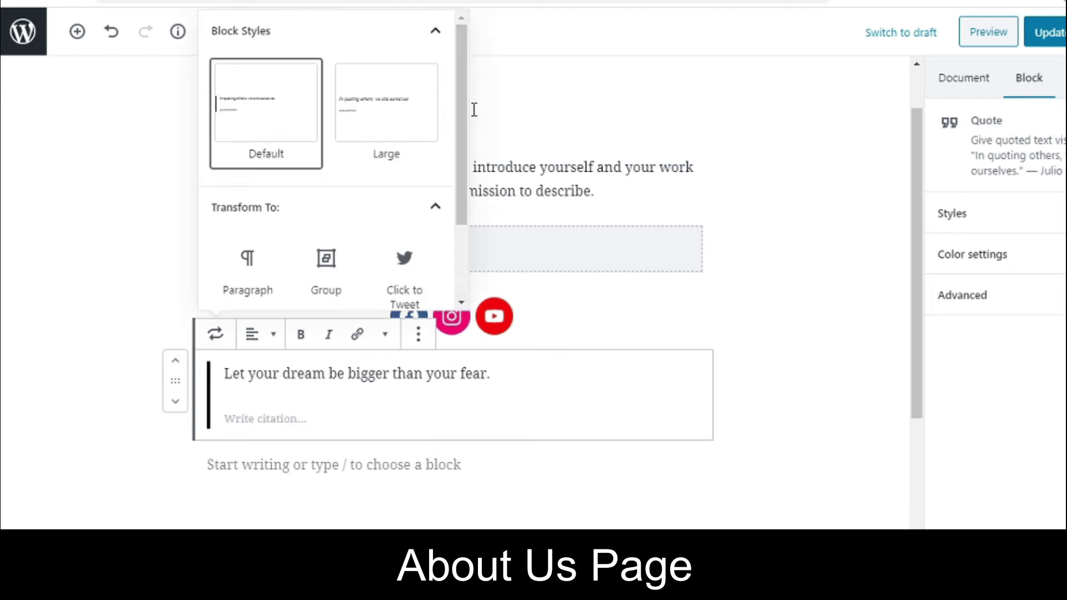
pyautogui.click(412, 104)
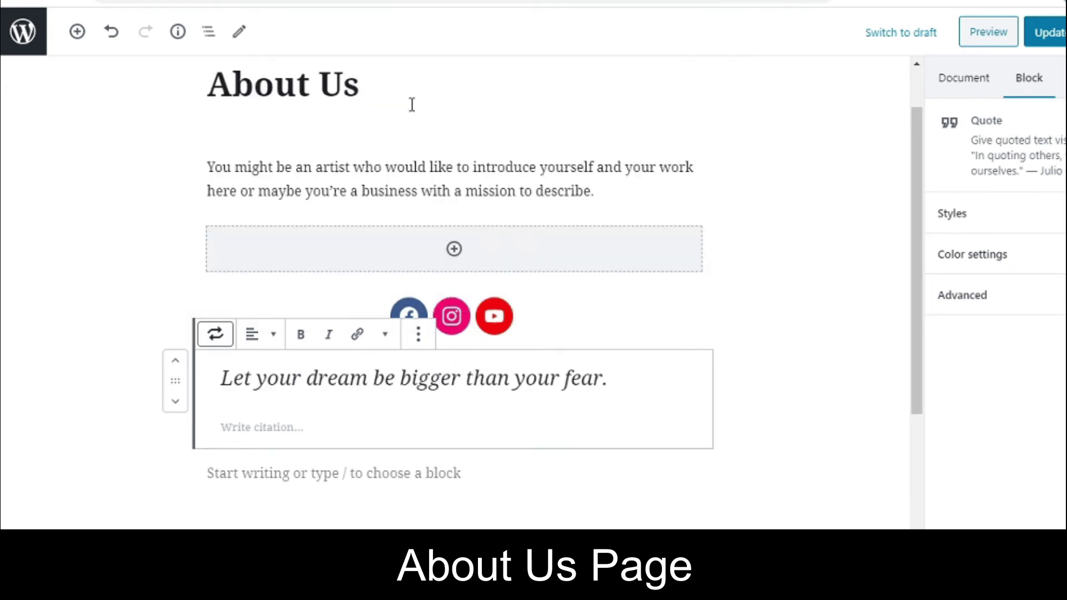
pyautogui.click(278, 338)
pyautogui.click(262, 256)
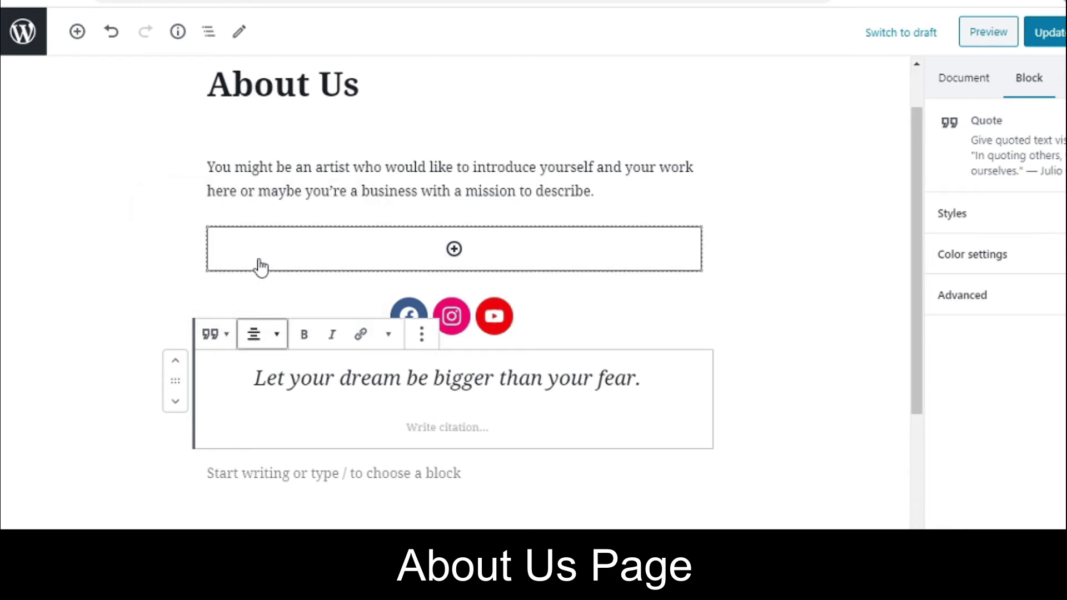
# Try to set the quote's text colour to Luminous vivid orange
pyautogui.click(389, 335)
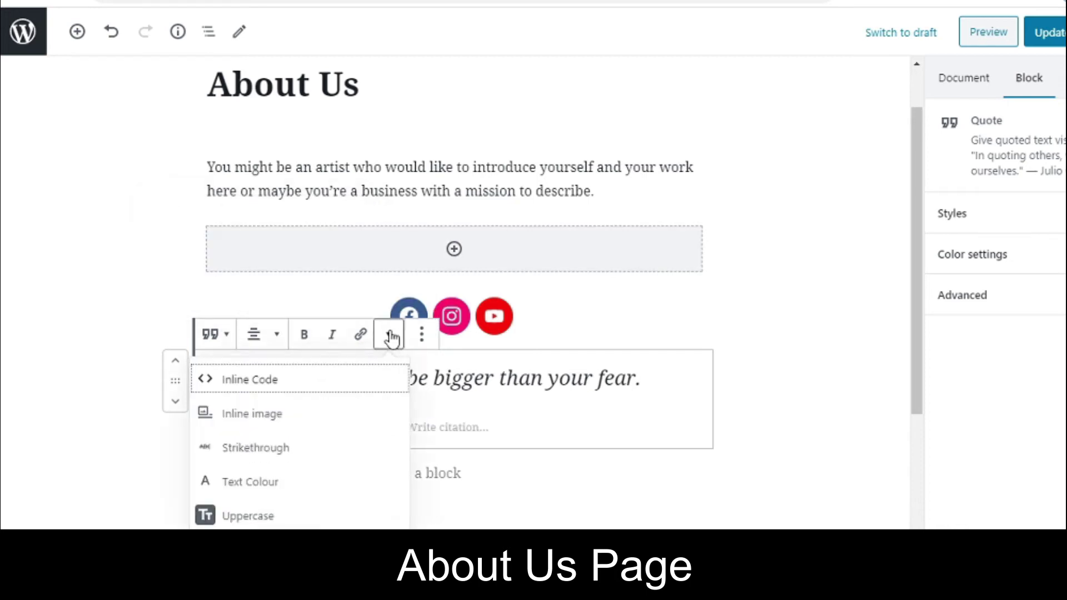
pyautogui.click(270, 483)
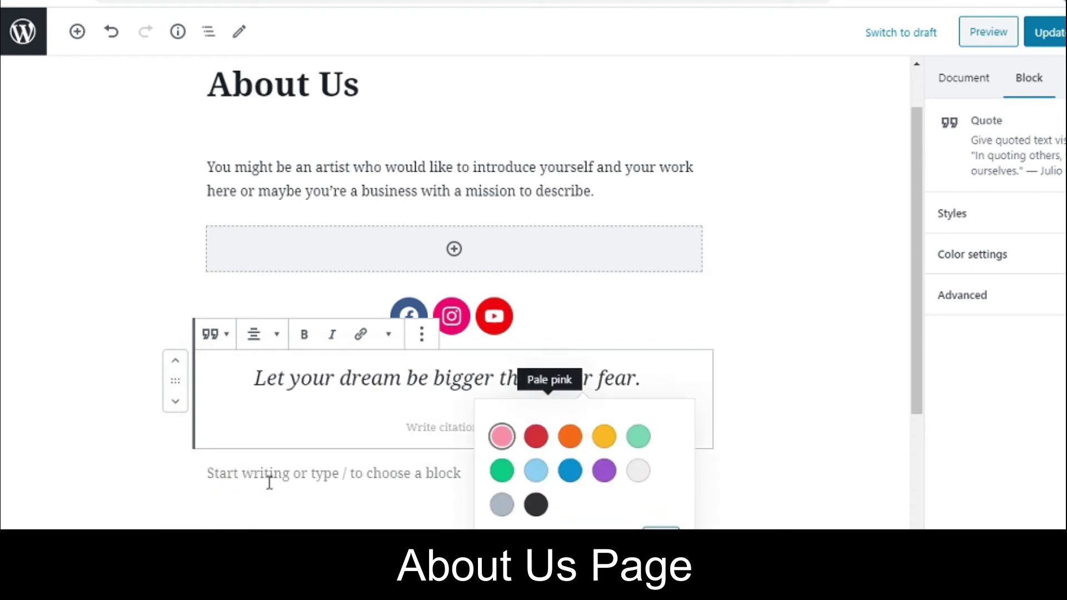
pyautogui.click(570, 445)
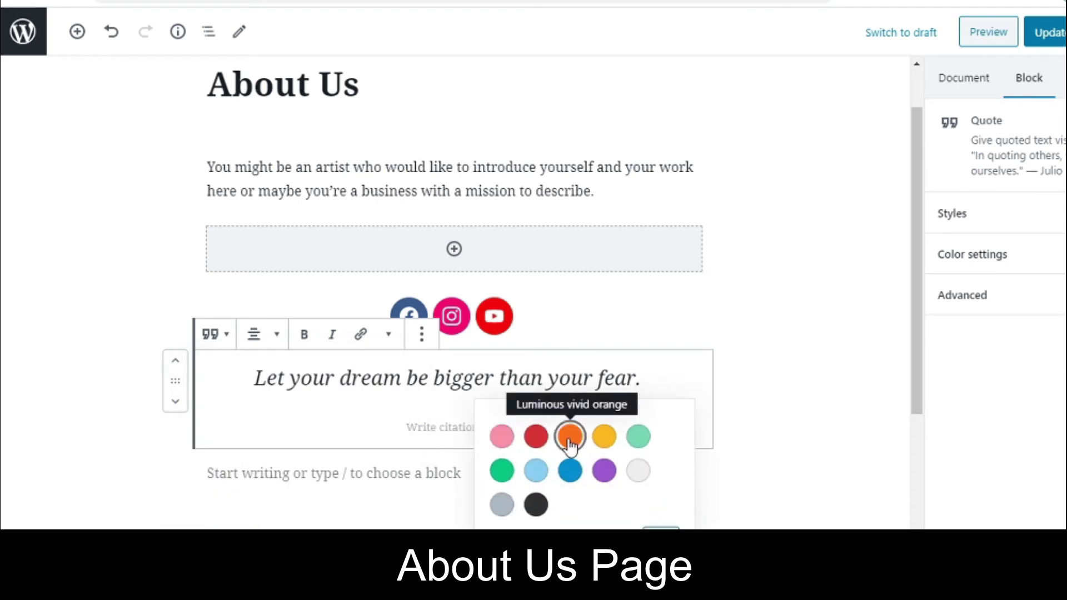
pyautogui.click(570, 439)
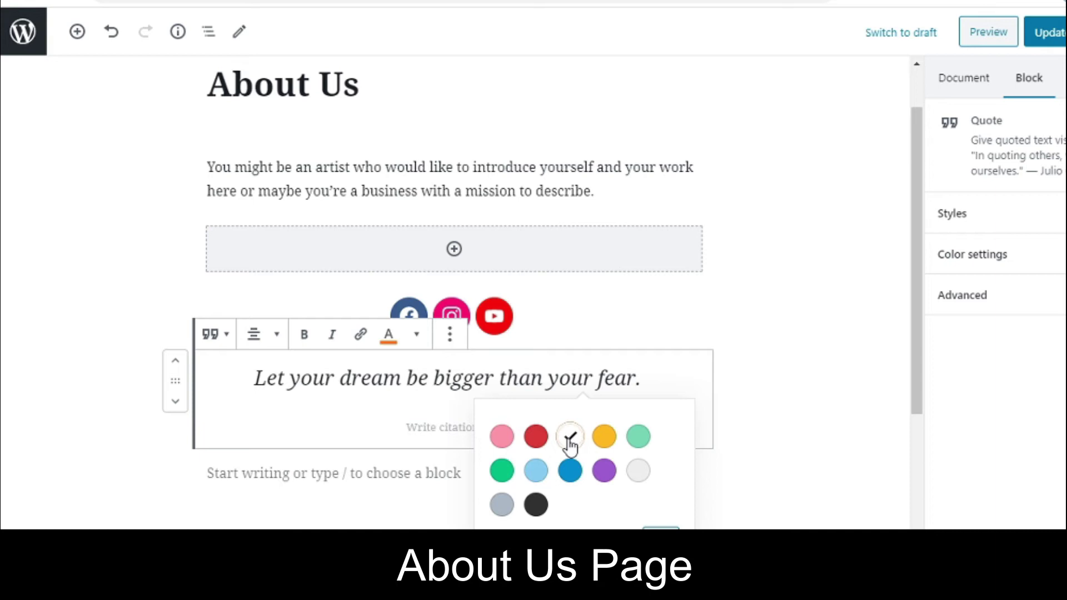
# Move the quote directly below the paragraph and place the Social Profiles block directly beneath the quote
pyautogui.moveTo(171, 377); pyautogui.dragTo(182, 208)
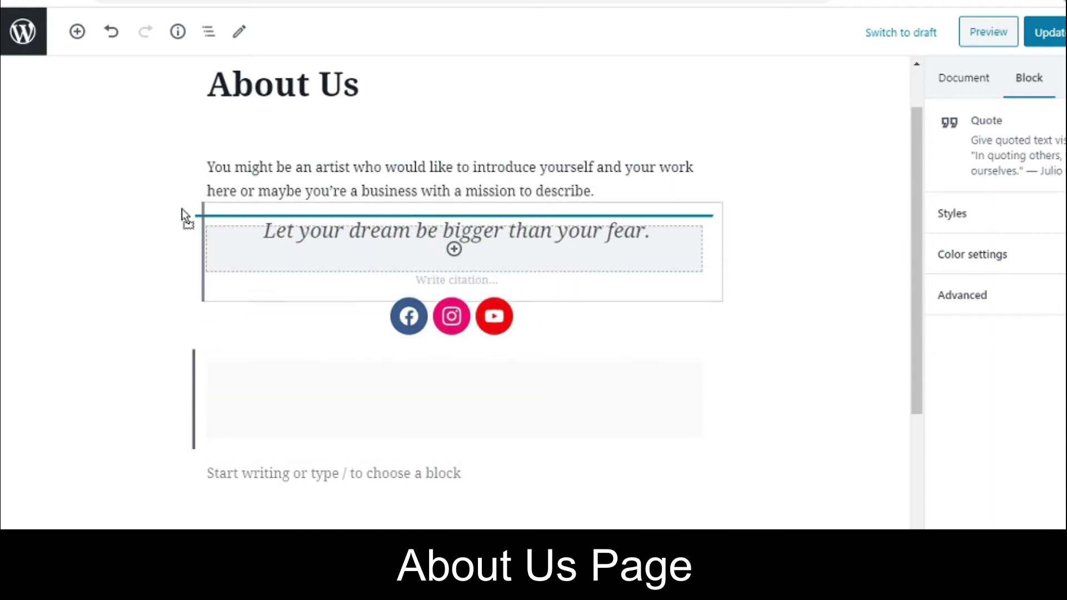
pyautogui.click(236, 470)
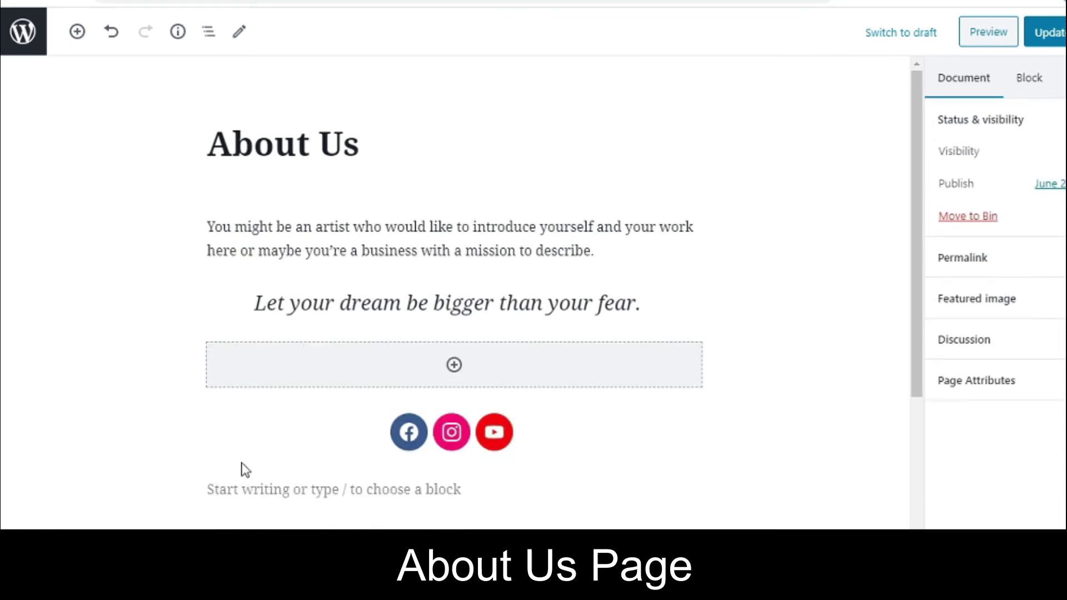
pyautogui.click(289, 424)
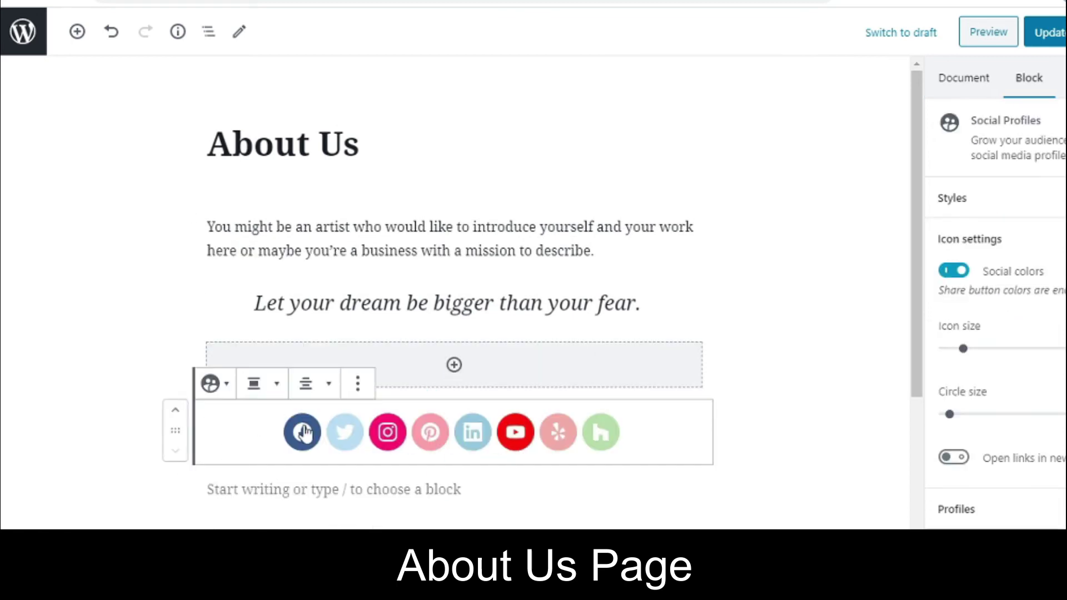
pyautogui.moveTo(178, 426); pyautogui.dragTo(178, 344)
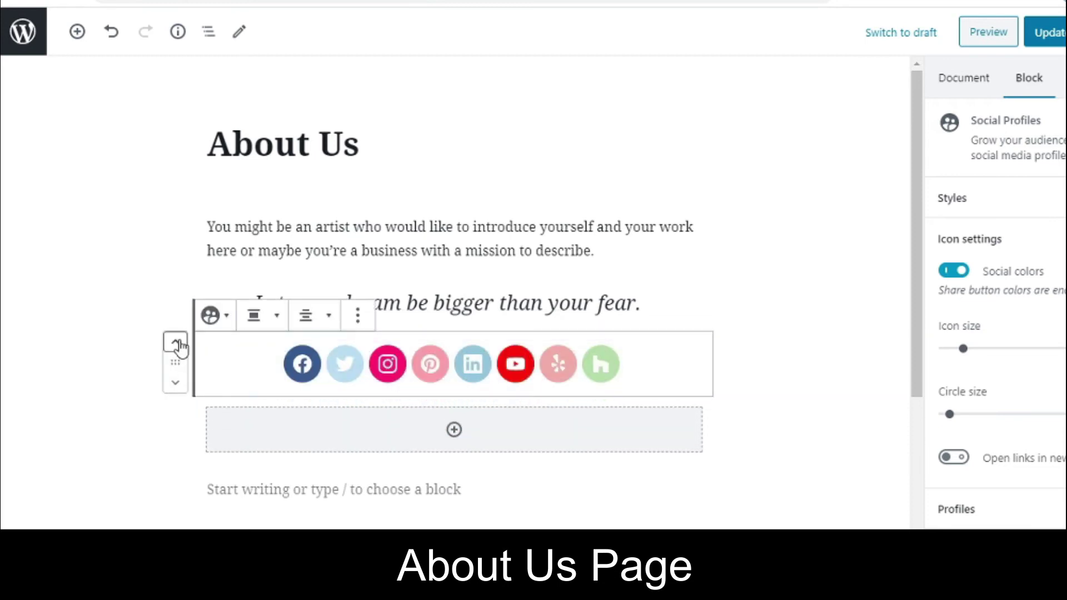
pyautogui.click(789, 334)
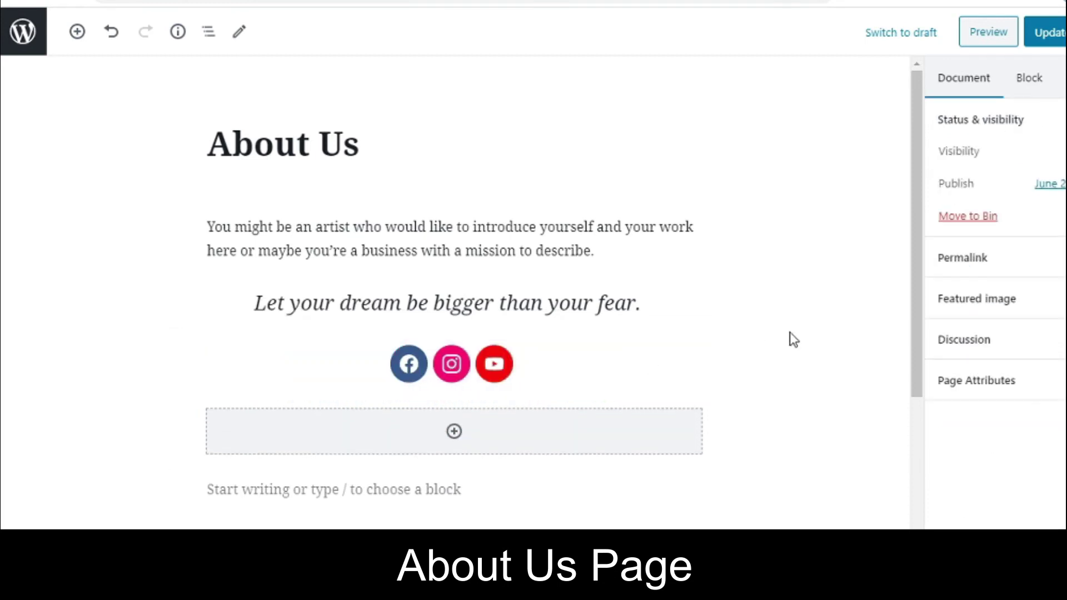
# Insert a Post Carousel of the blog's own posts below the social icons, with post date off and post content on
pyautogui.click(454, 432)
pyautogui.moveTo(621, 209); pyautogui.dragTo(613, 300)
pyautogui.click(325, 281)
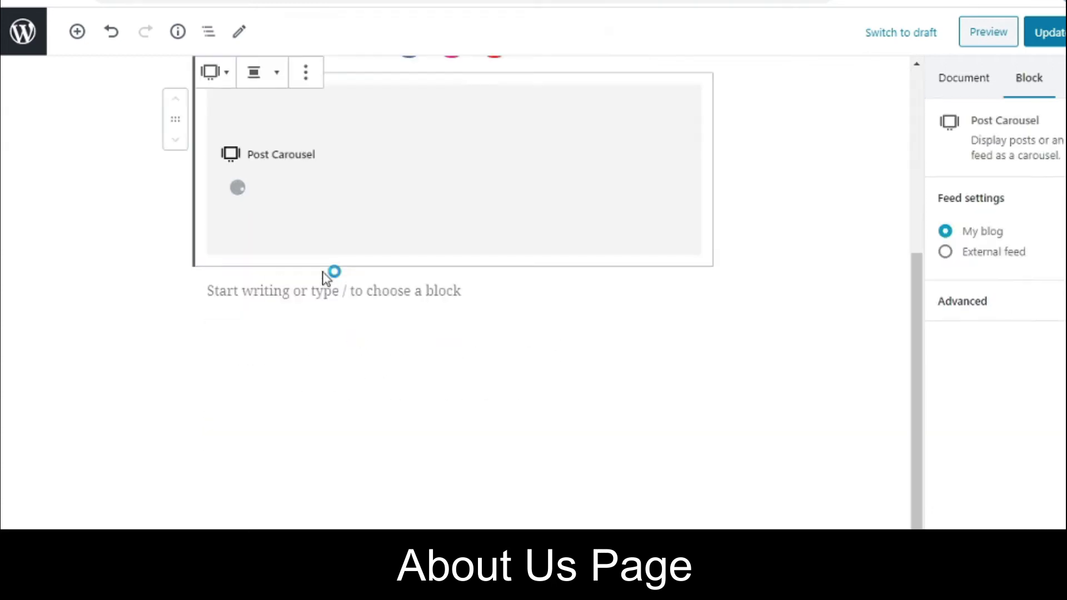
pyautogui.click(954, 229)
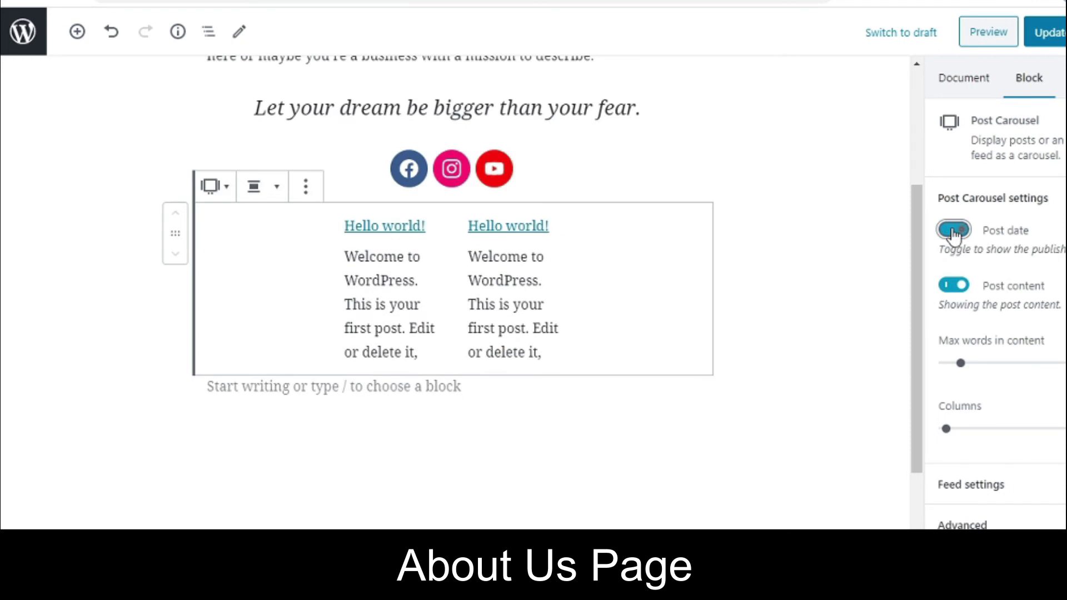
pyautogui.click(954, 285)
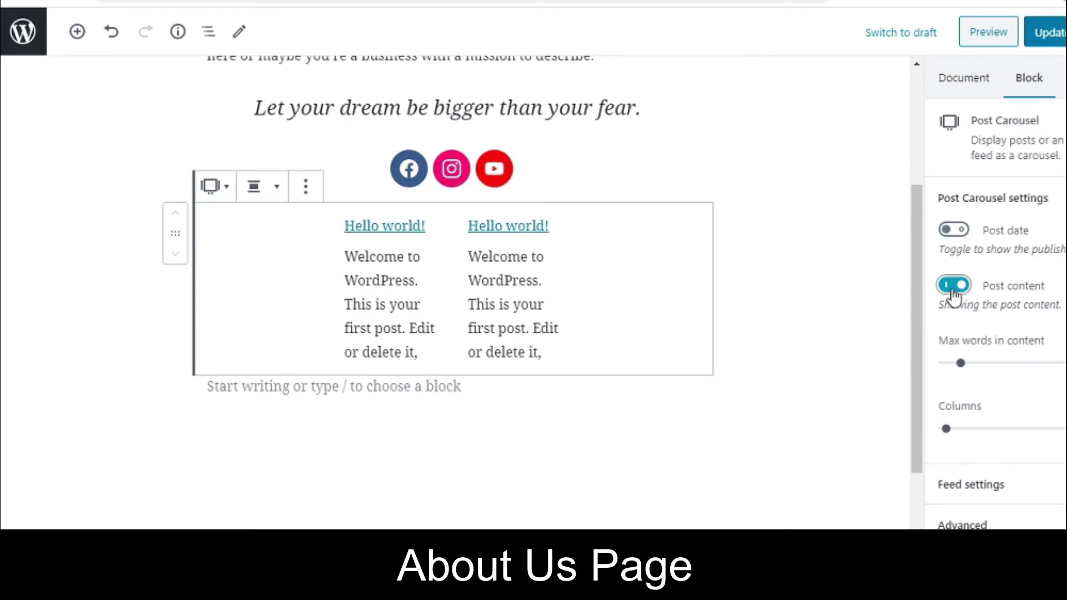
pyautogui.click(953, 286)
# Move the Post Carousel between the quote and the social icons, and update the About Us page
pyautogui.click(629, 245)
pyautogui.click(472, 305)
pyautogui.moveTo(175, 233); pyautogui.dragTo(177, 145)
pyautogui.click(802, 282)
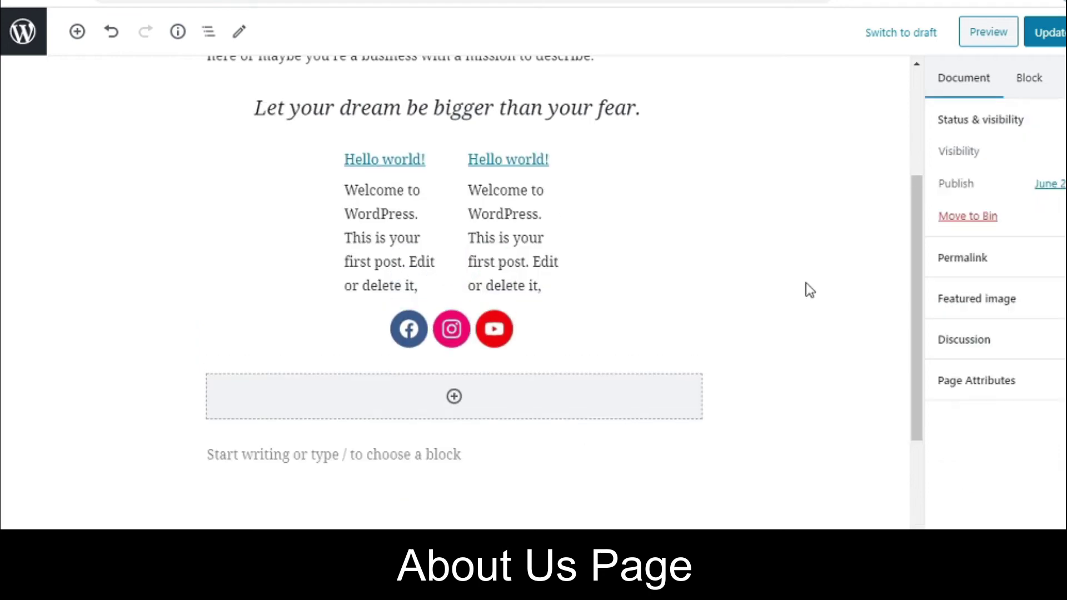
pyautogui.moveTo(920, 326); pyautogui.dragTo(909, 247)
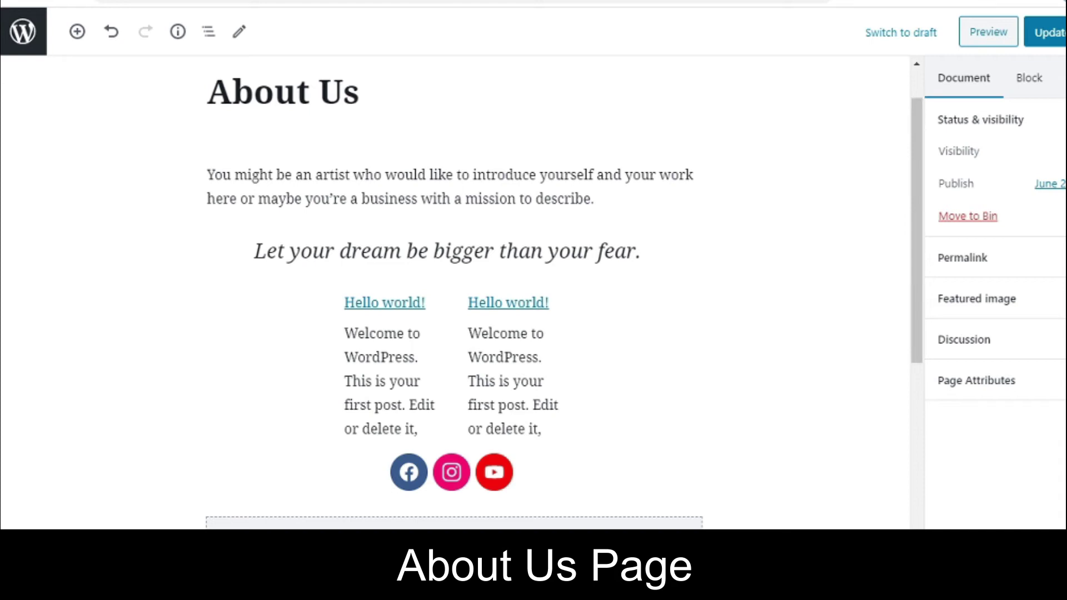
pyautogui.click(1047, 32)
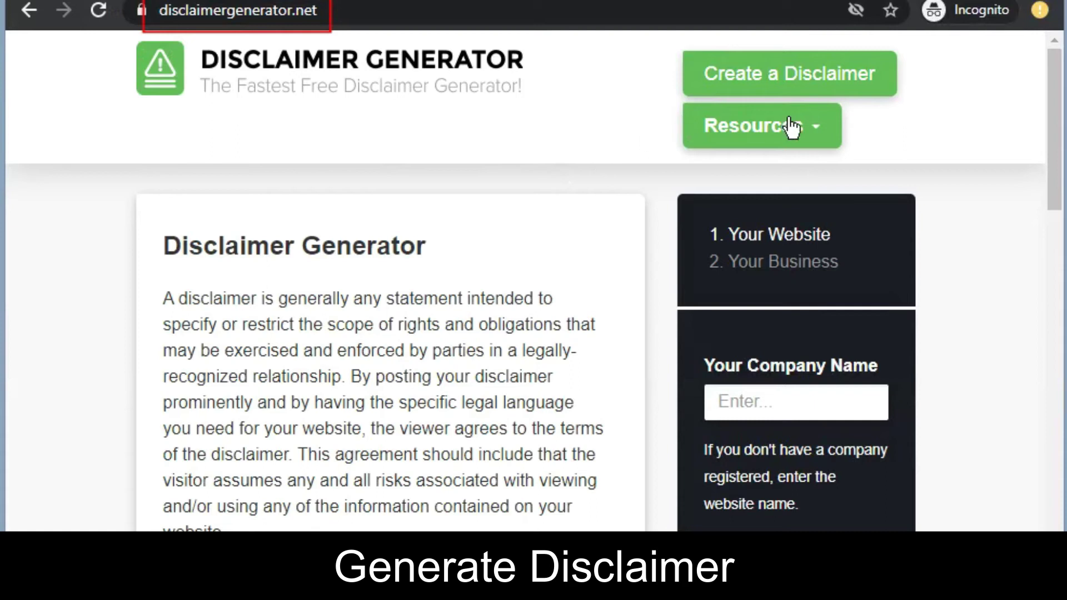
pyautogui.scroll(-6, 1054, 183)
pyautogui.scroll(5, 1056, 173)
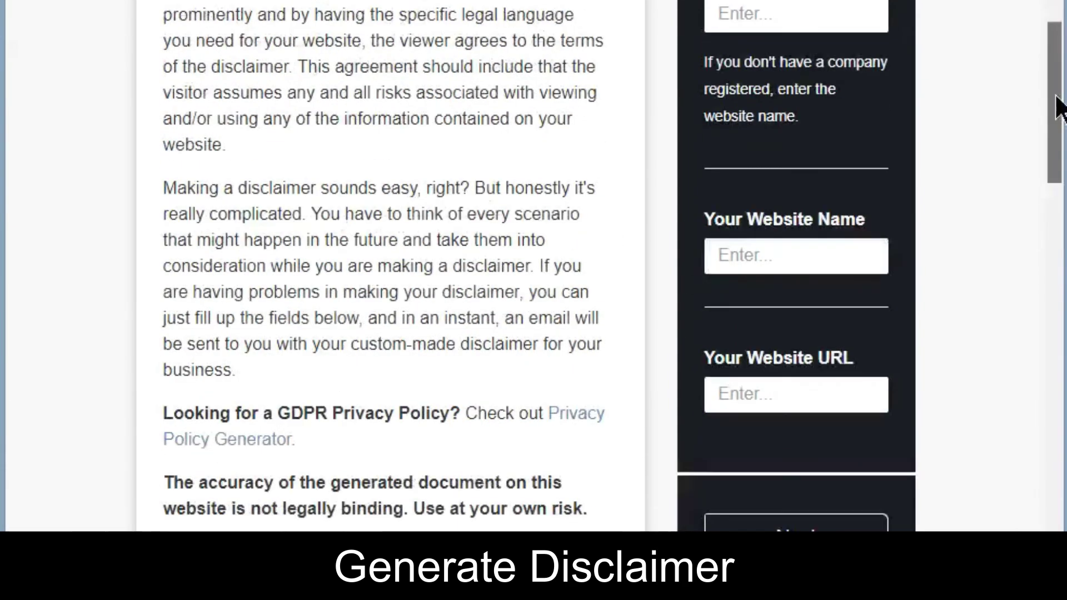
pyautogui.scroll(-1, 1056, 61)
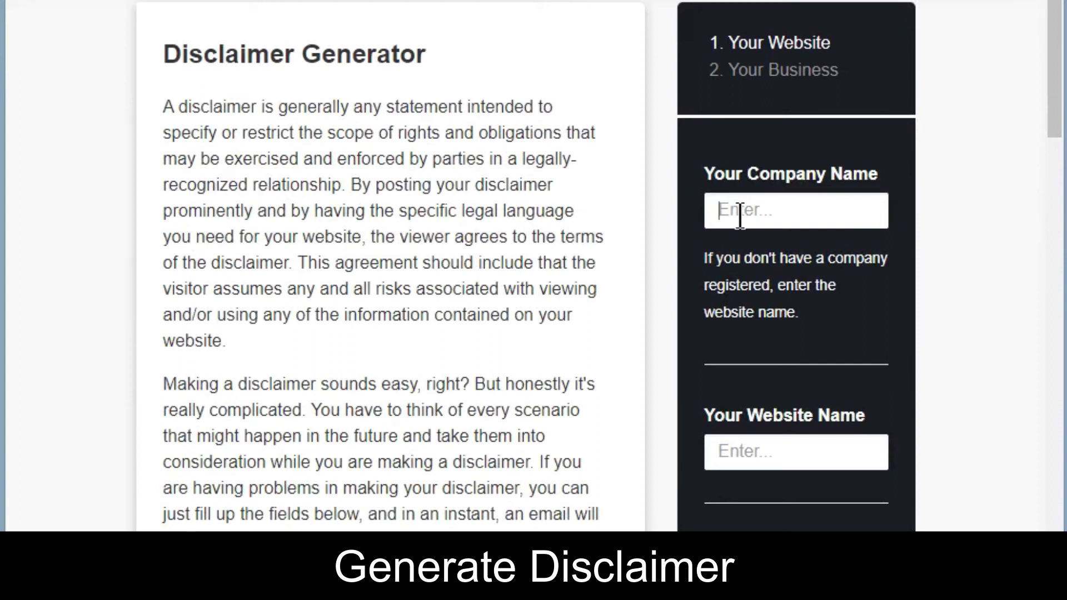
pyautogui.write('abc')
pyautogui.click(769, 452)
pyautogui.write('abc')
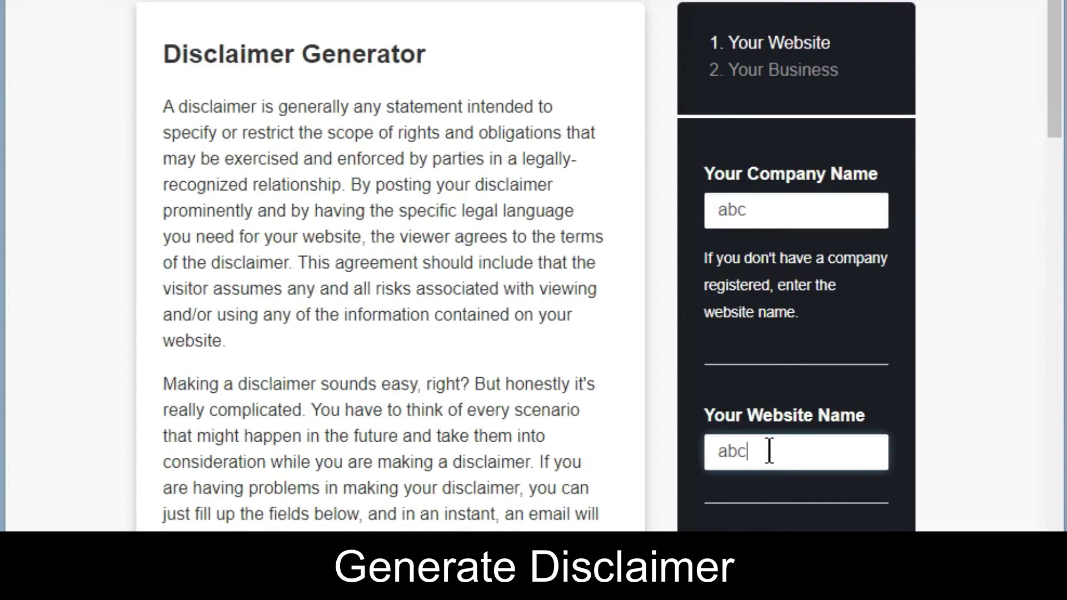
pyautogui.press('Tab')
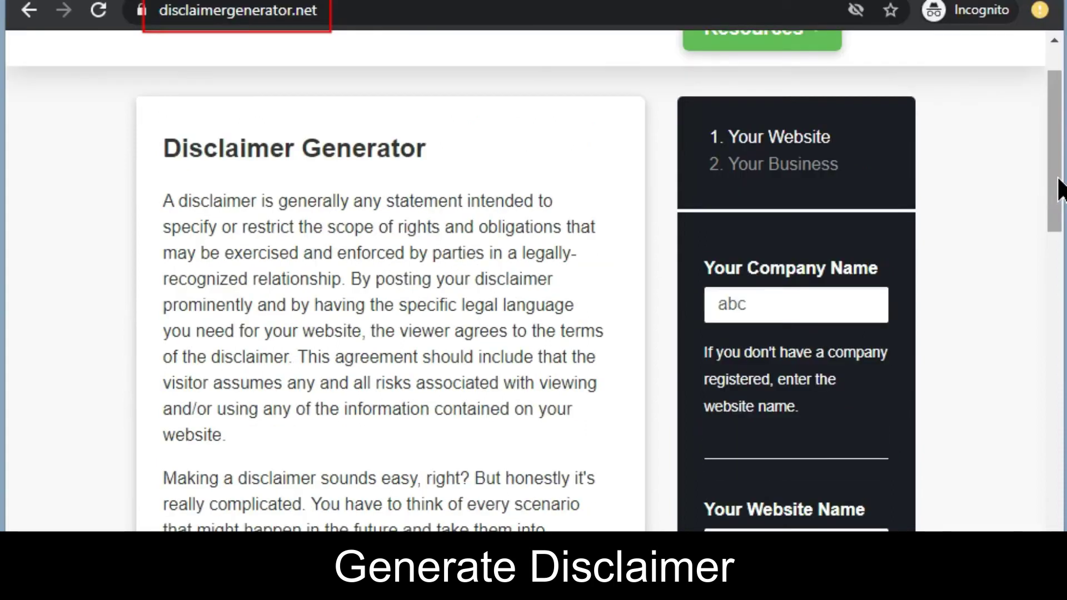
pyautogui.write('https://abc.com')
pyautogui.scroll(-5, 947, 457)
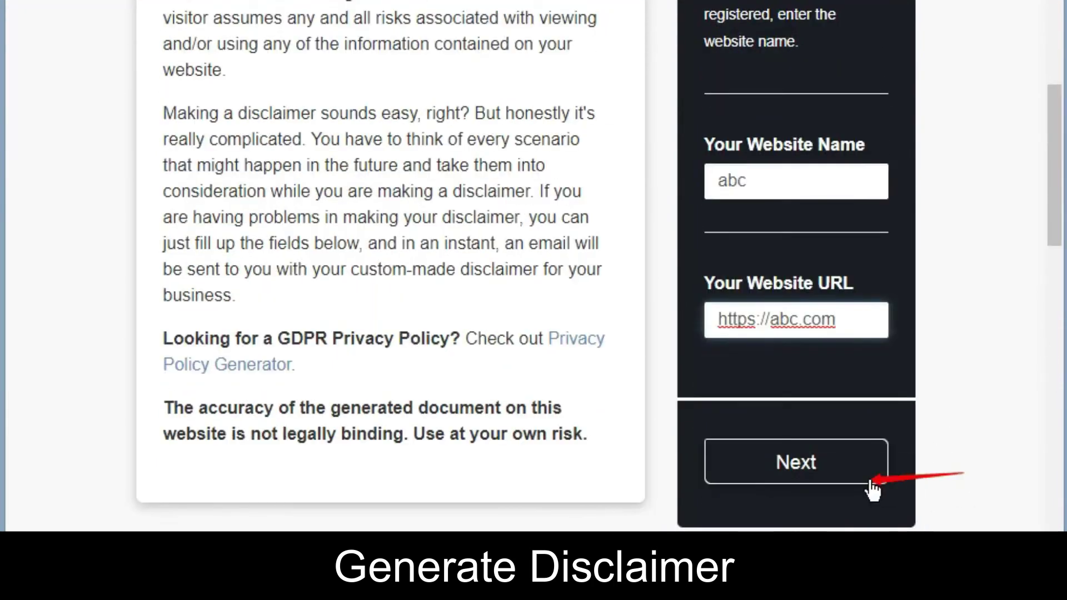
pyautogui.click(770, 468)
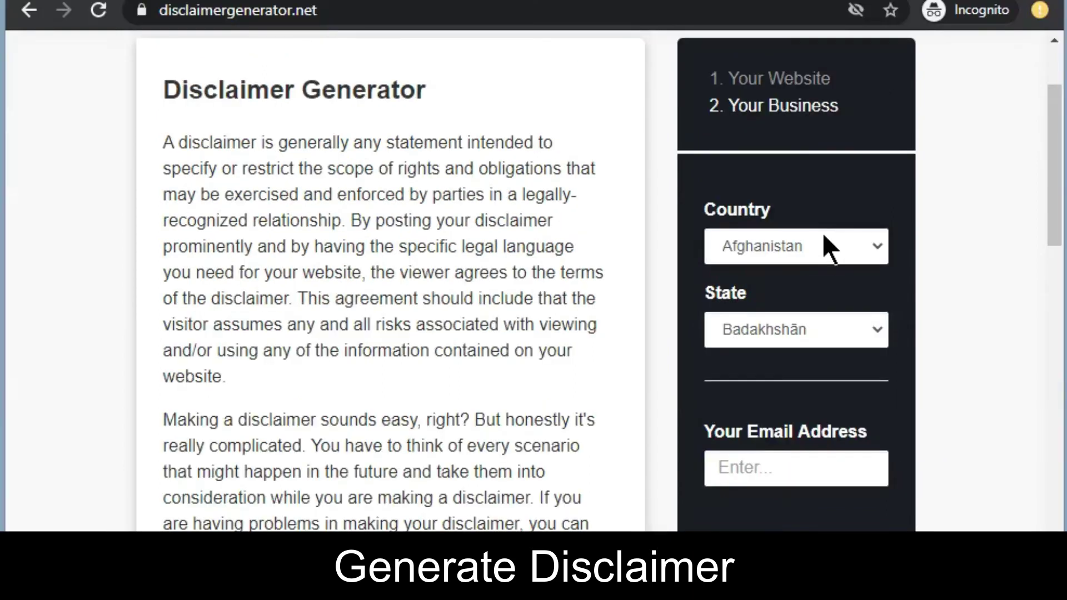
# Set the business location for the disclaimer to country India and state Karnataka
pyautogui.click(823, 235)
pyautogui.write('india')
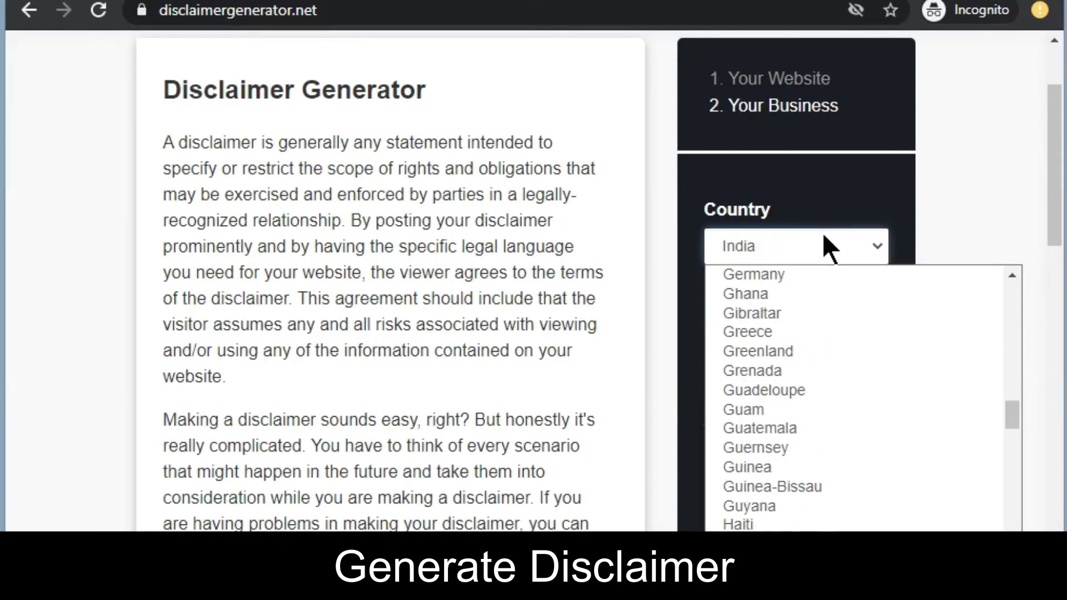
pyautogui.press('Return')
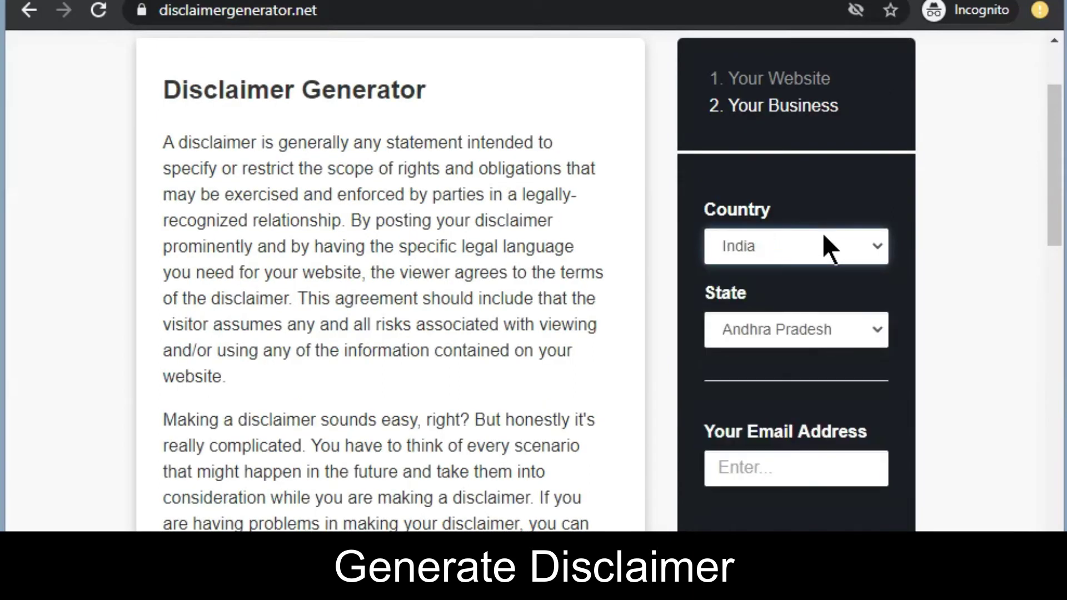
pyautogui.click(829, 334)
pyautogui.write('karnataka')
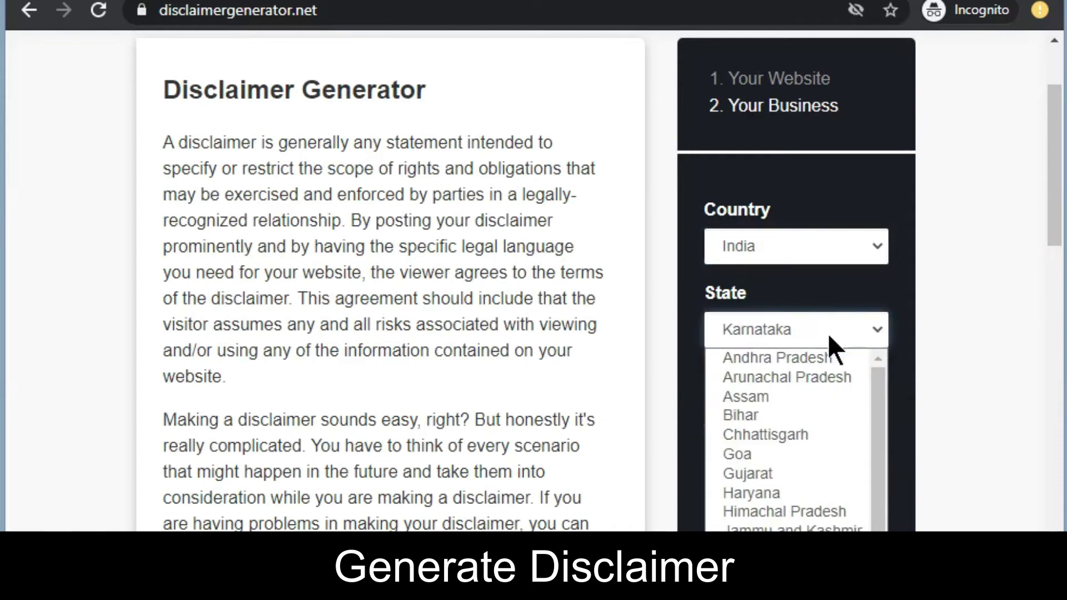
pyautogui.press('Return')
# Enter the contact e-mail address and generate the disclaimer
pyautogui.click(775, 464)
pyautogui.write('abc@gmail.com')
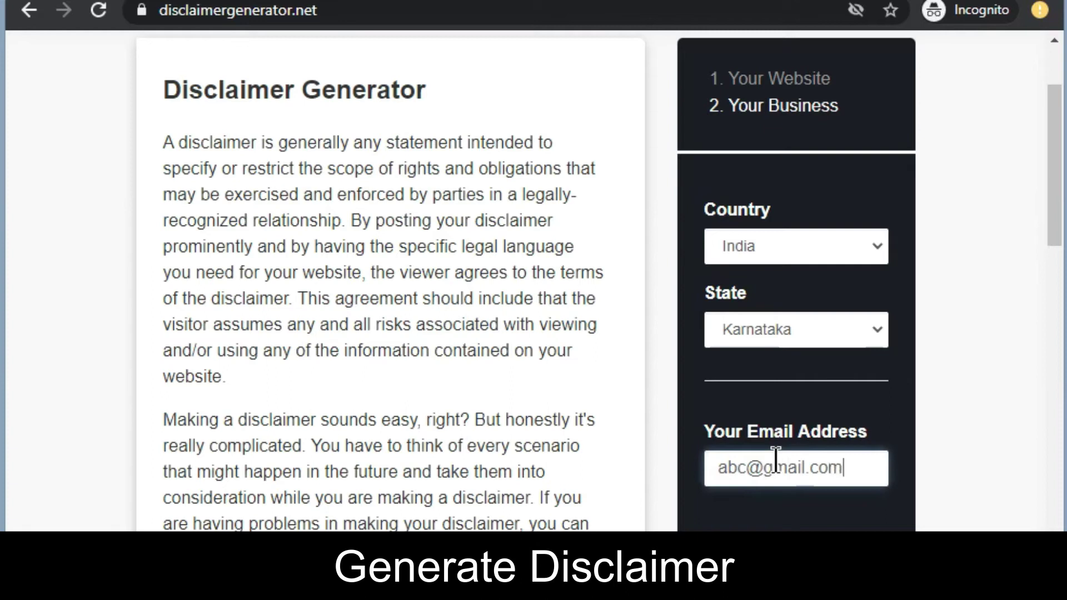
pyautogui.moveTo(1056, 220); pyautogui.dragTo(1061, 273)
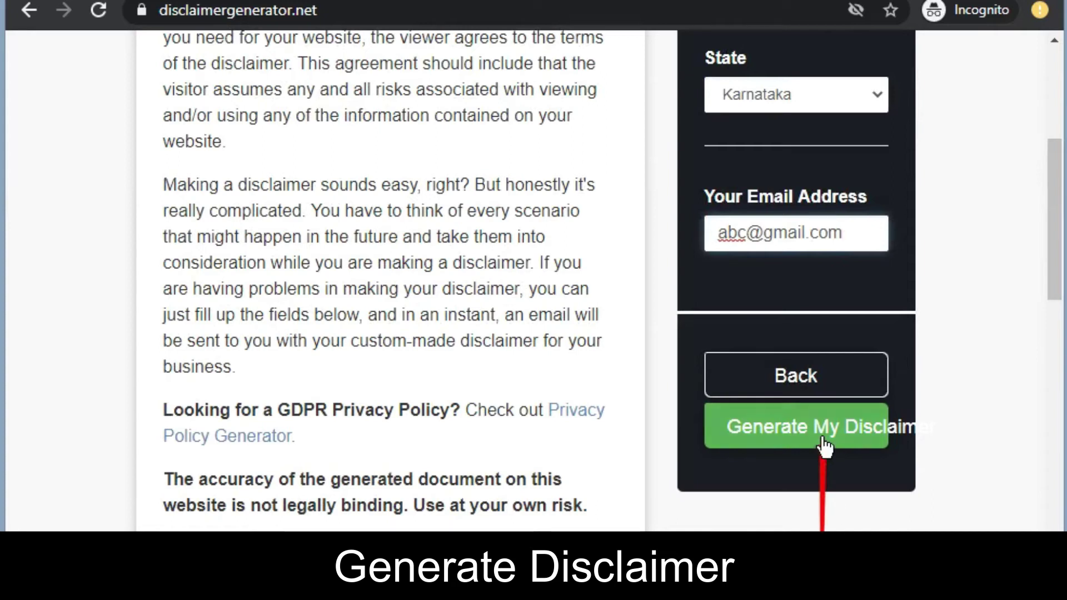
pyautogui.click(798, 428)
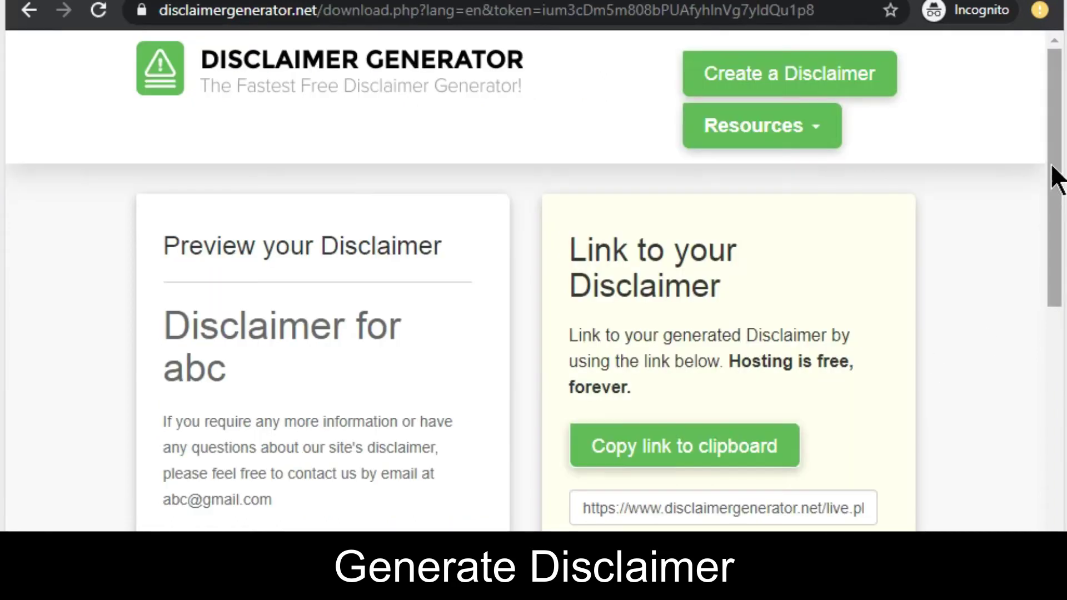
# Copy the link to the generated disclaimer and look through its text and HTML version
pyautogui.moveTo(1055, 174); pyautogui.dragTo(1057, 246)
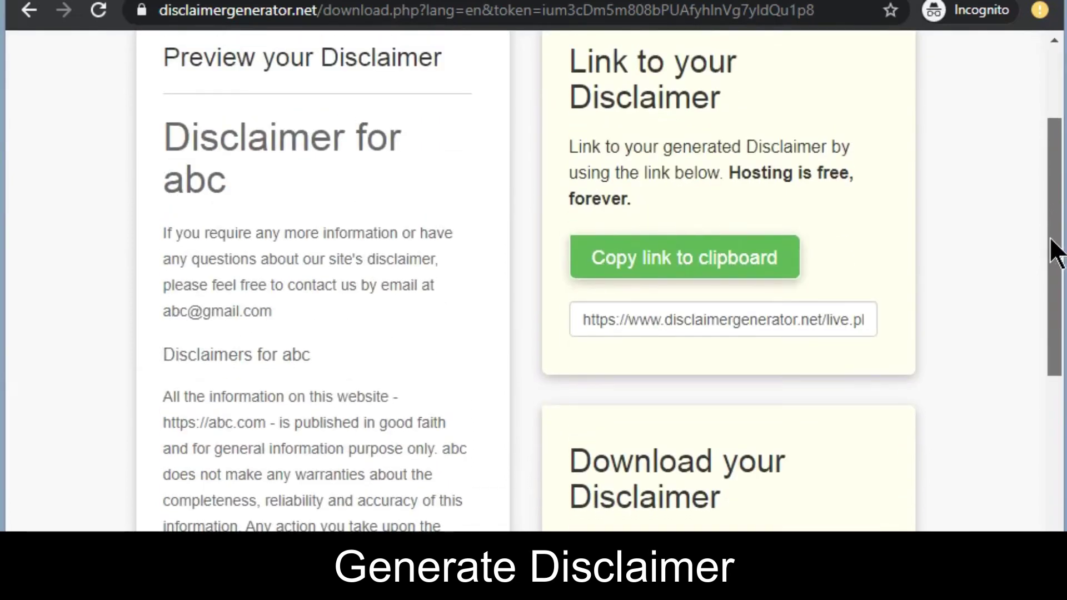
pyautogui.click(643, 255)
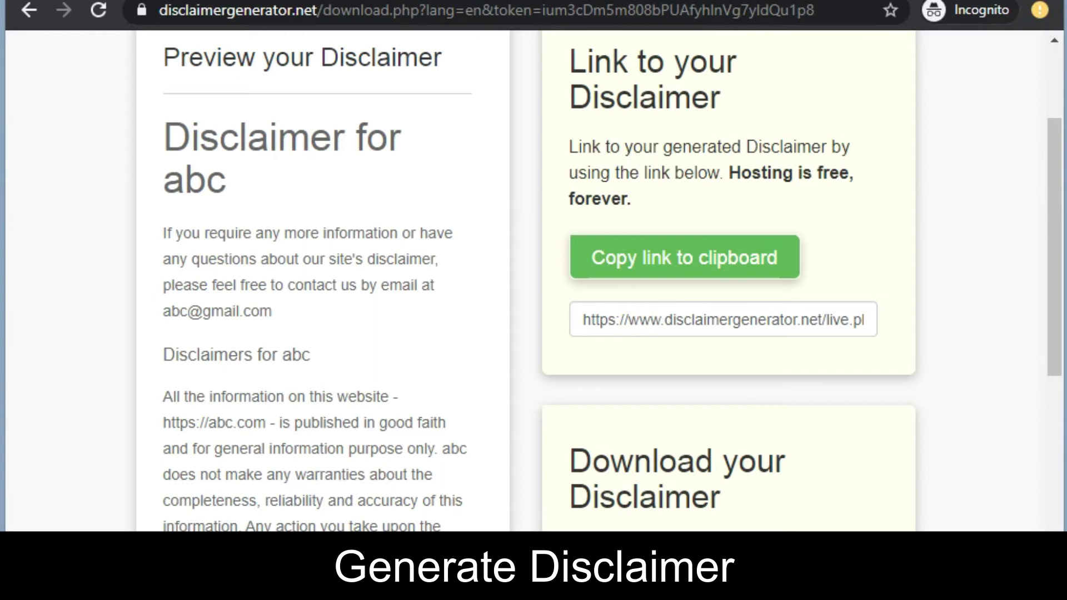
pyautogui.scroll(-2, 945, 267)
pyautogui.moveTo(1064, 367); pyautogui.dragTo(1064, 361)
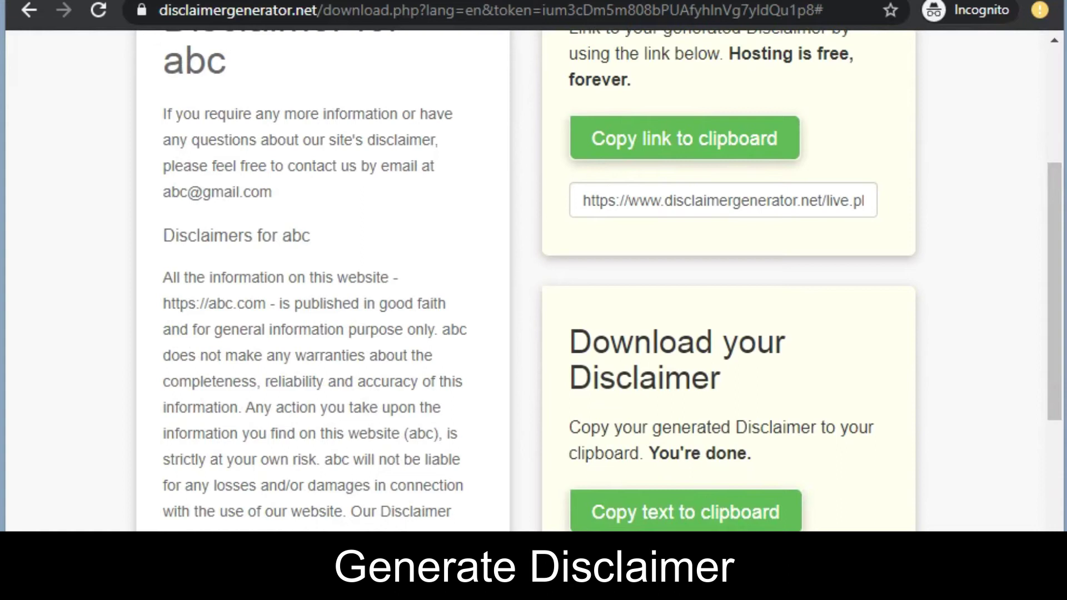
pyautogui.moveTo(1060, 310); pyautogui.dragTo(1052, 409)
pyautogui.scroll(-5, 1054, 408)
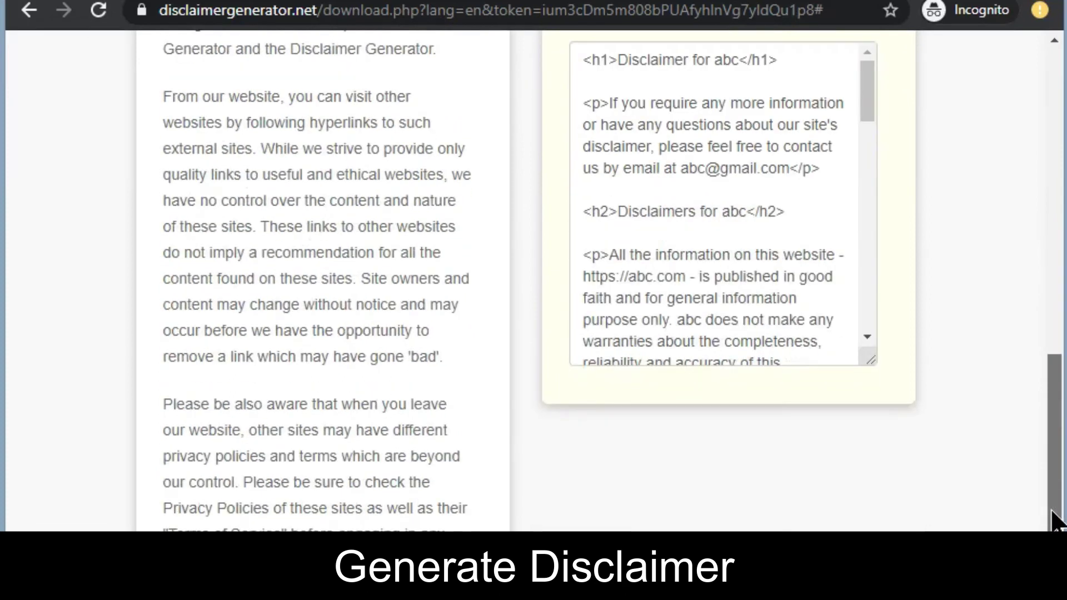
pyautogui.press('Home')
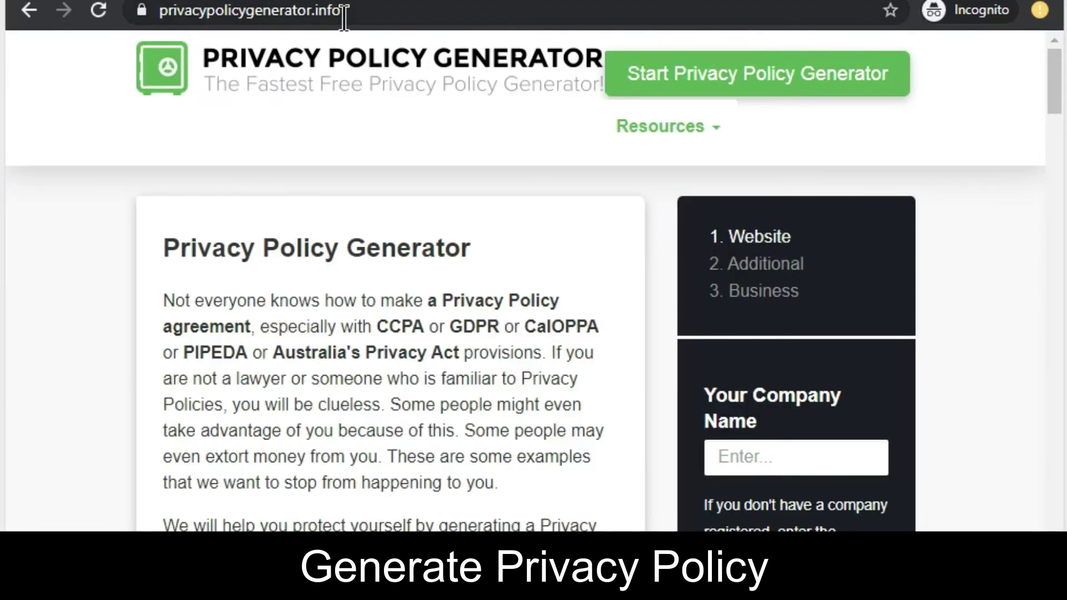
pyautogui.moveTo(357, 34); pyautogui.dragTo(152, 1)
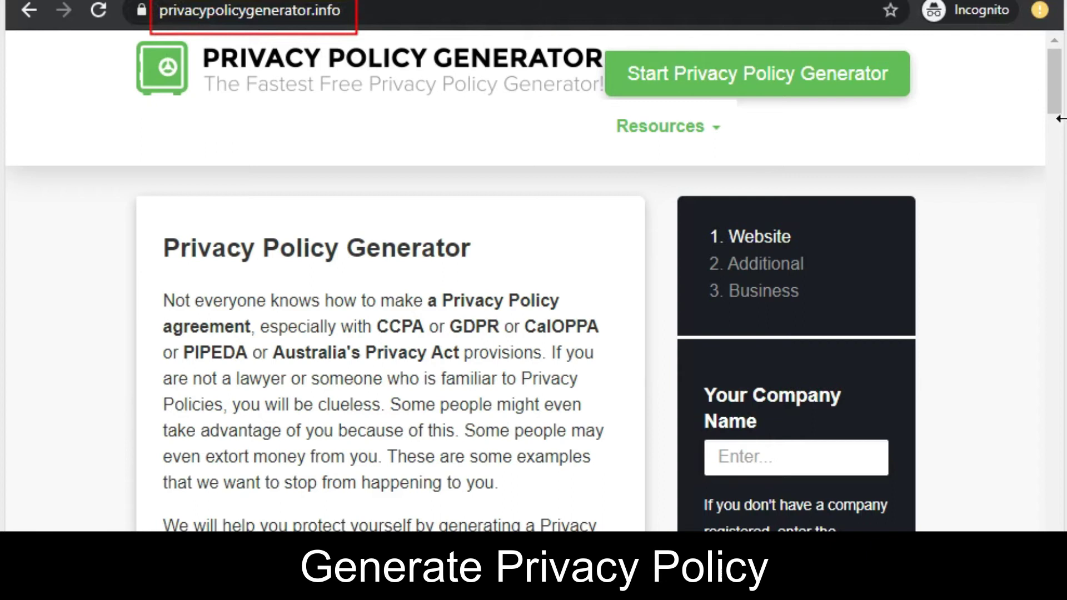
pyautogui.press('Escape')
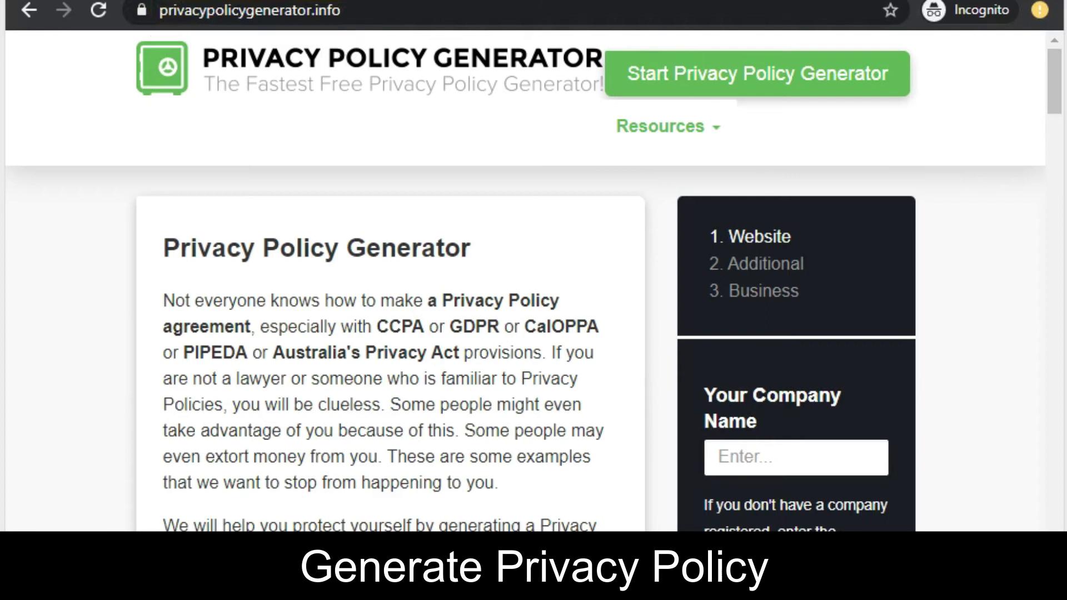
pyautogui.moveTo(1054, 88)
pyautogui.mouseDown()
pyautogui.moveTo(1060, 192)
pyautogui.moveTo(1055, 95)
pyautogui.moveTo(1056, 116)
pyautogui.mouseUp()
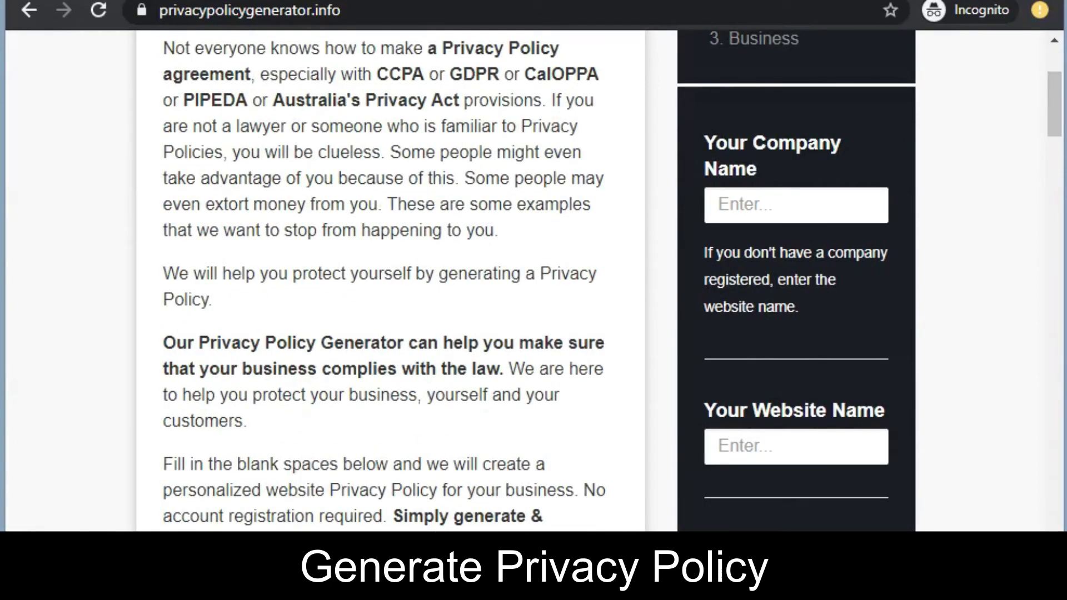
pyautogui.click(1056, 239)
pyautogui.moveTo(1056, 239); pyautogui.dragTo(1058, 102)
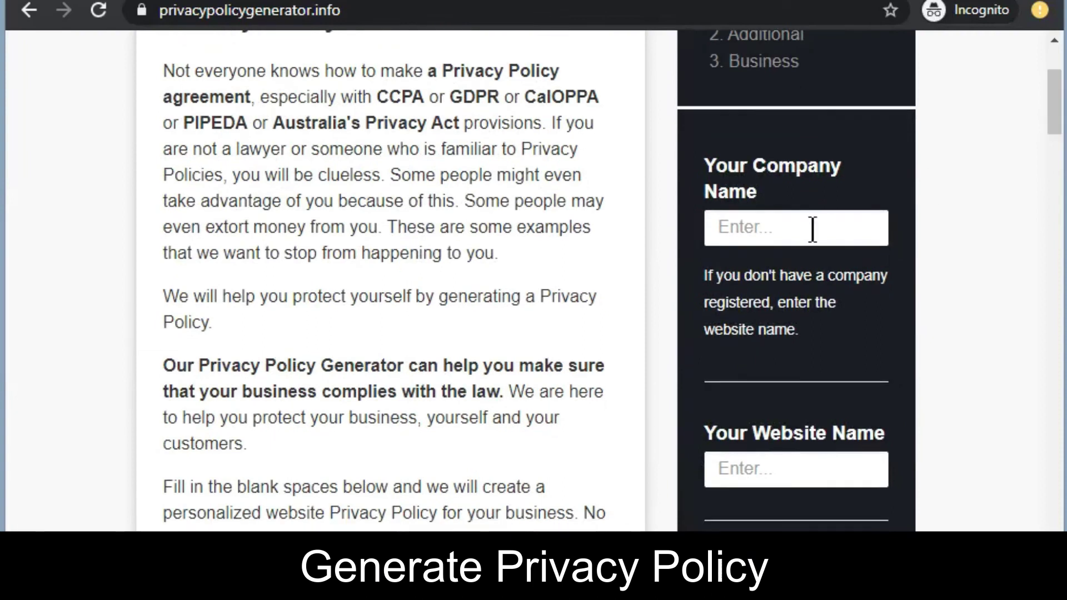
pyautogui.write('ab')
pyautogui.write('a')
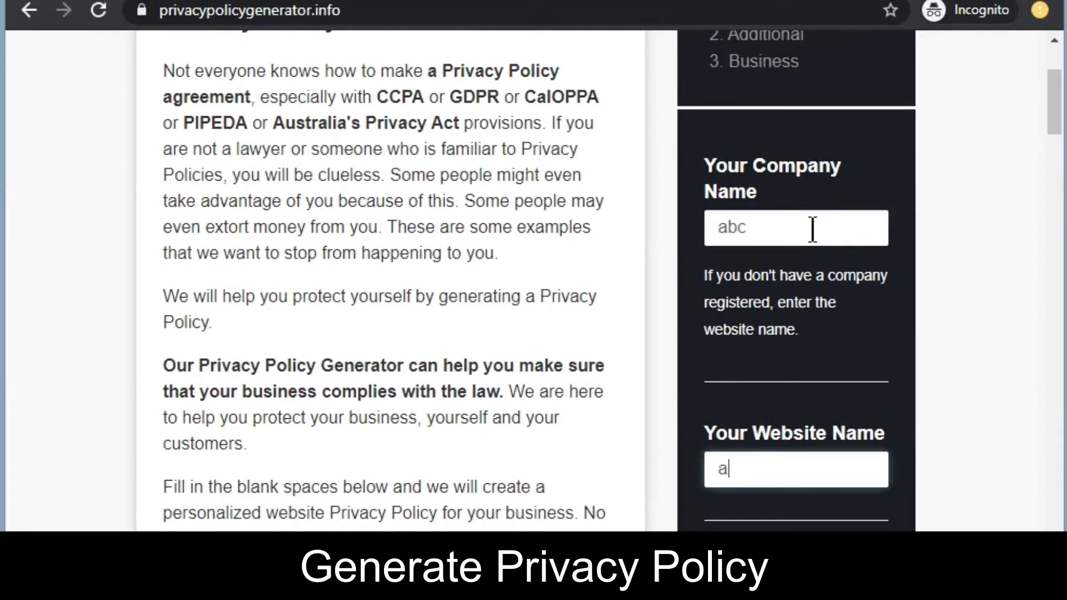
pyautogui.press('Tab')
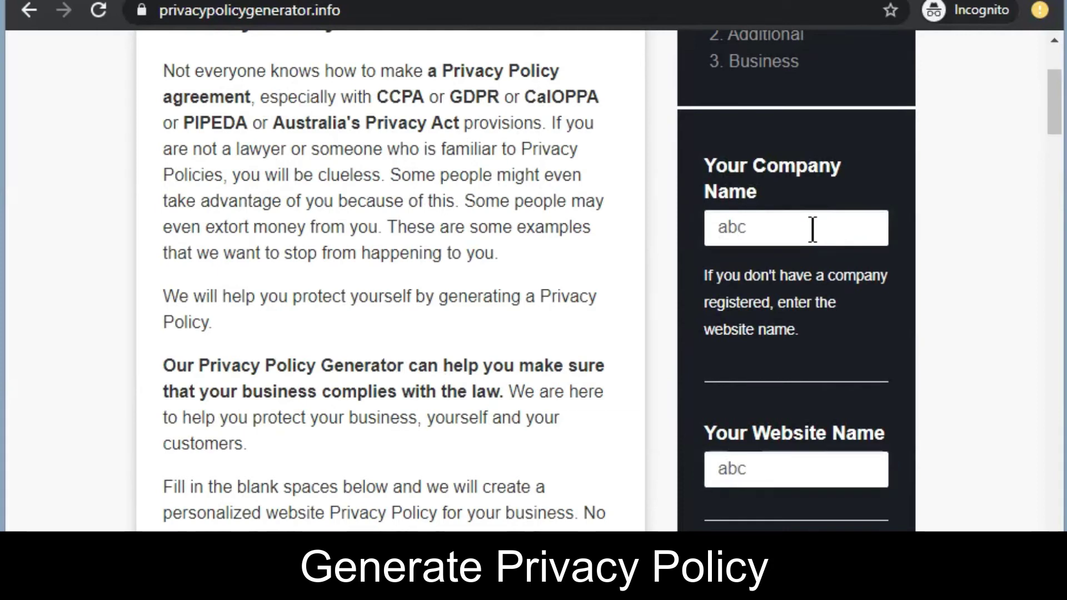
pyautogui.scroll(-5, 813, 230)
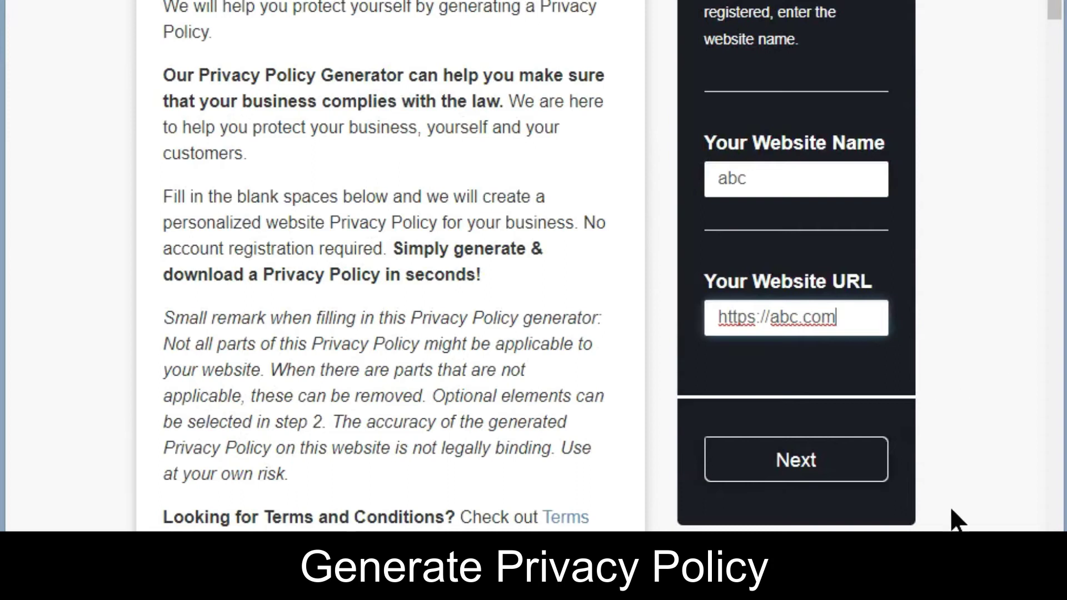
pyautogui.click(853, 470)
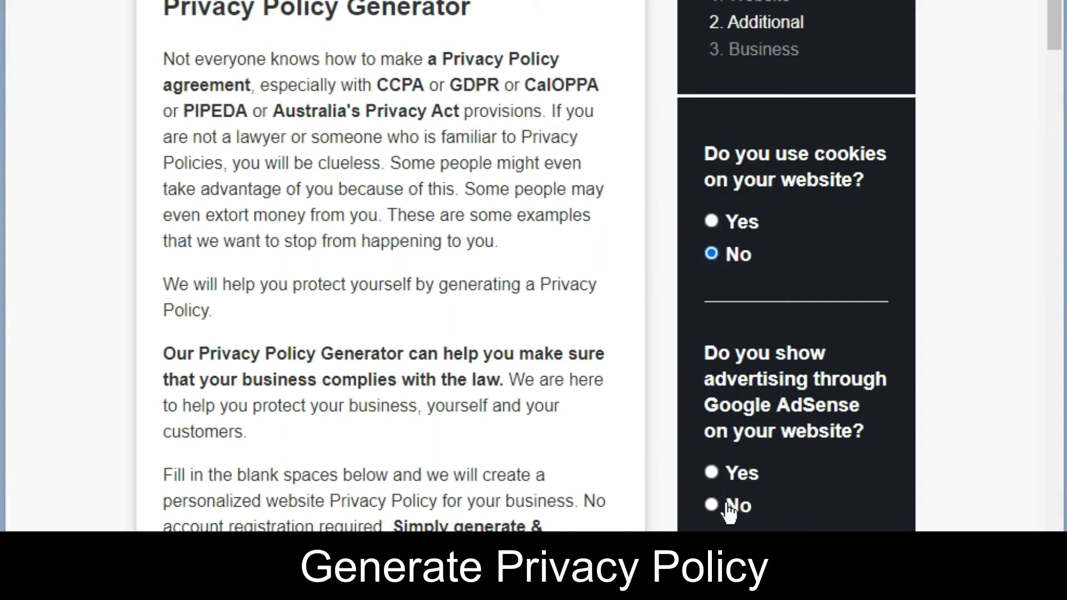
# Answer No to cookies, Yes to Google AdSense advertising and No to third-party advertising, and continue to the business details
pyautogui.click(712, 473)
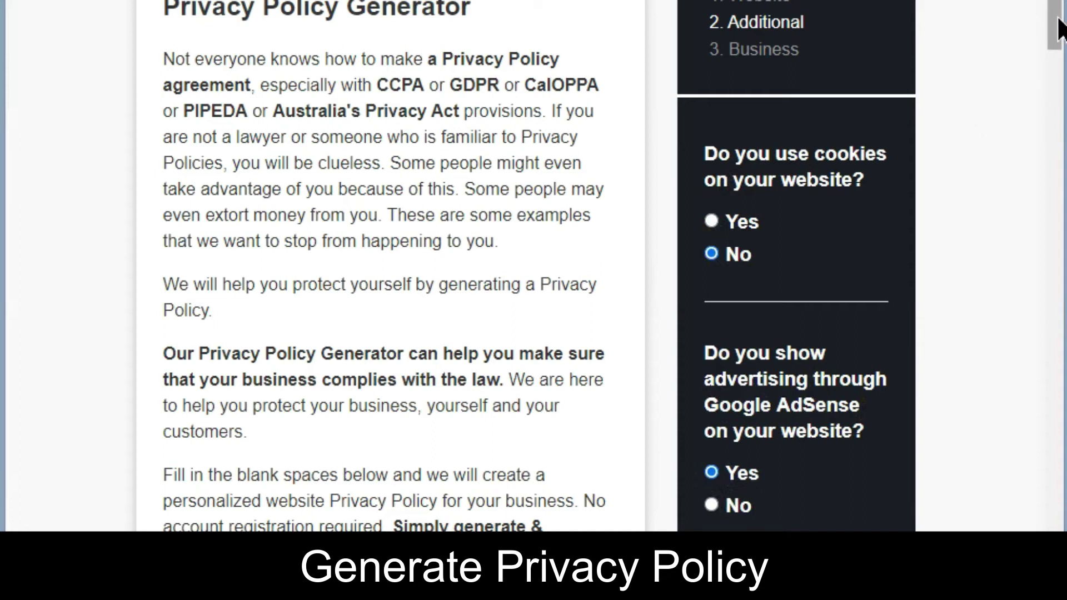
pyautogui.scroll(-6, 1055, 83)
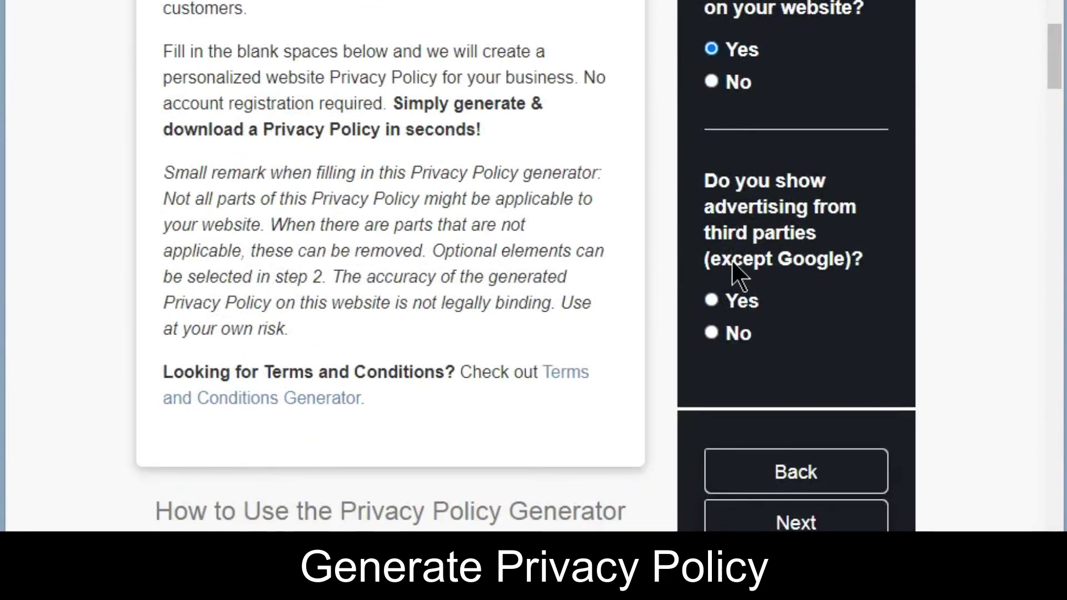
pyautogui.scroll(-1, 814, 306)
pyautogui.click(712, 290)
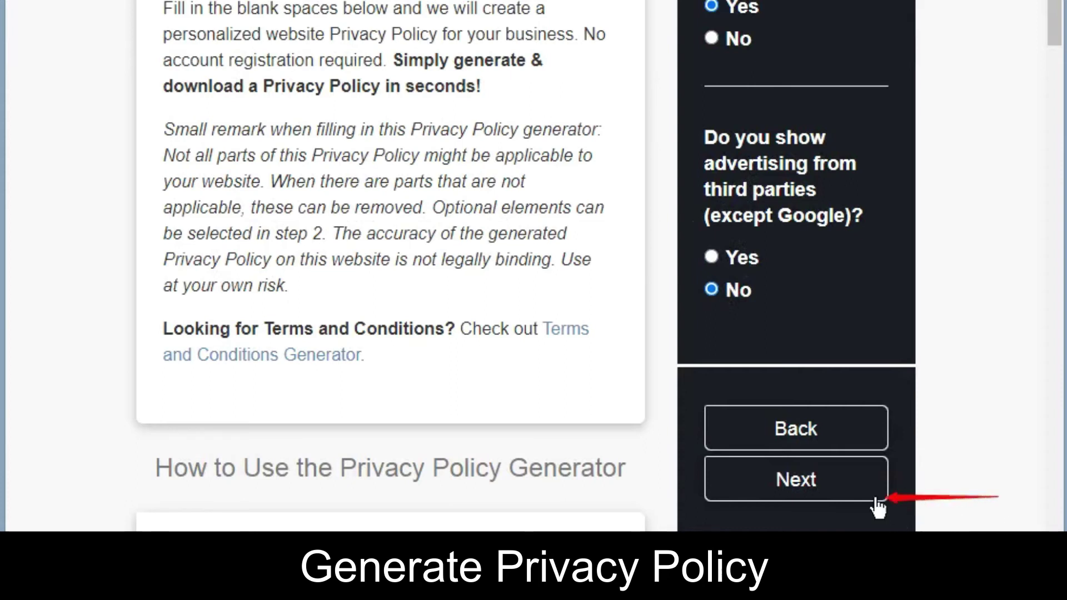
pyautogui.click(807, 481)
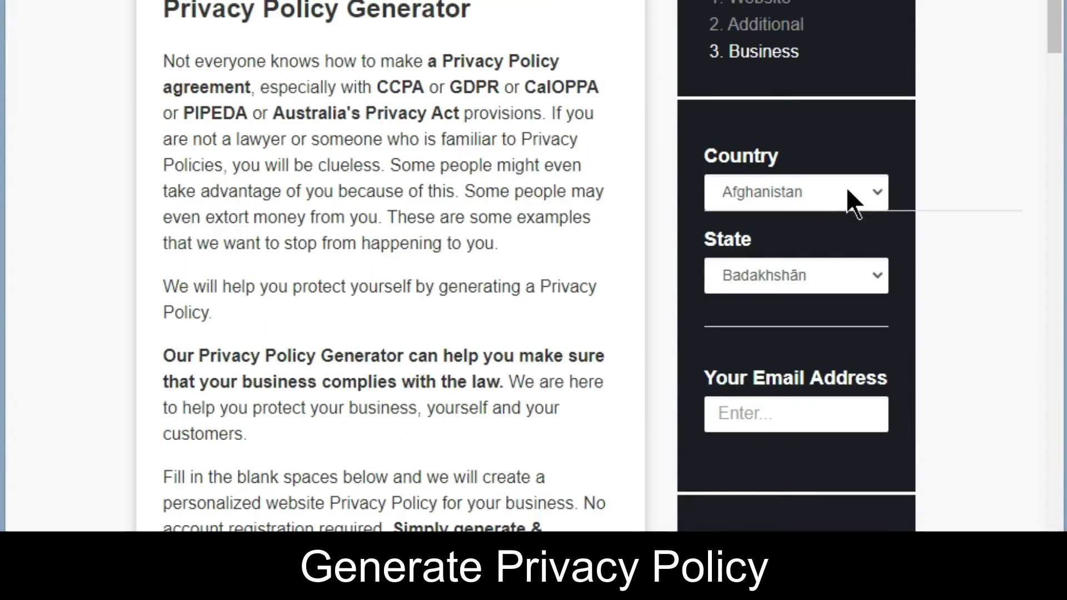
# Set the country to India and the state to Karnataka for the privacy policy
pyautogui.click(848, 190)
pyautogui.write('in')
pyautogui.press('Return')
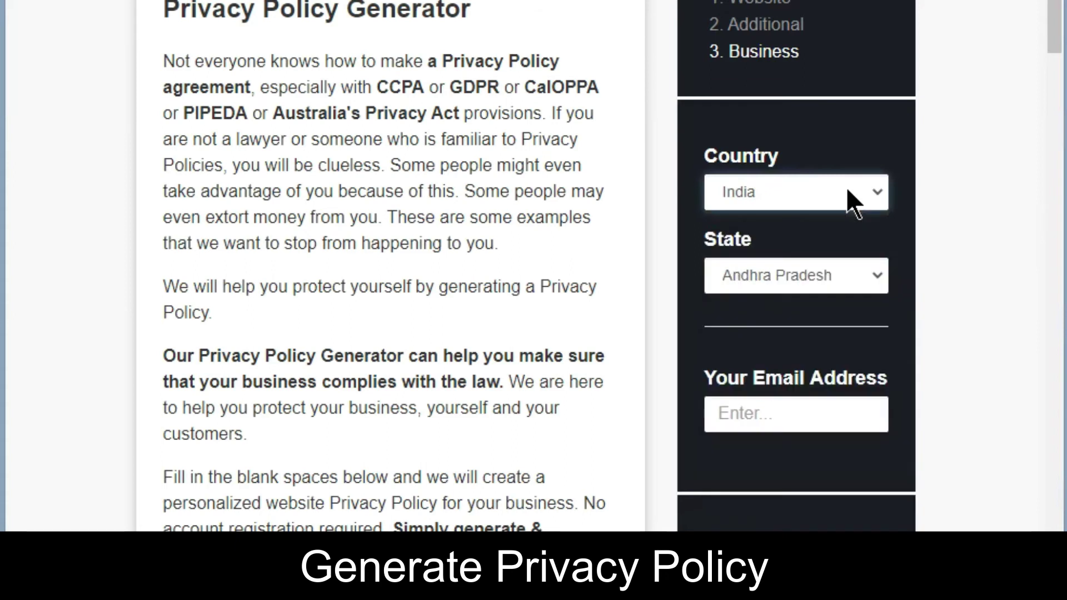
pyautogui.click(819, 280)
pyautogui.write('k')
pyautogui.press('Return')
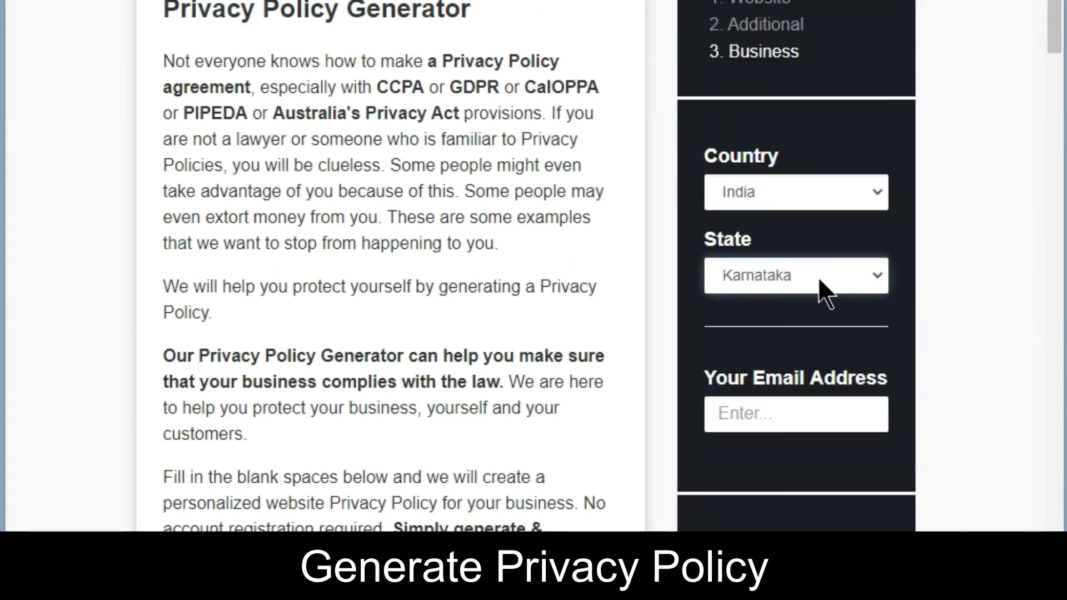
# Fill in the contact e-mail address, generate the privacy policy and view its preview and link options
pyautogui.click(800, 411)
pyautogui.hotkey('ctrl', 'v')
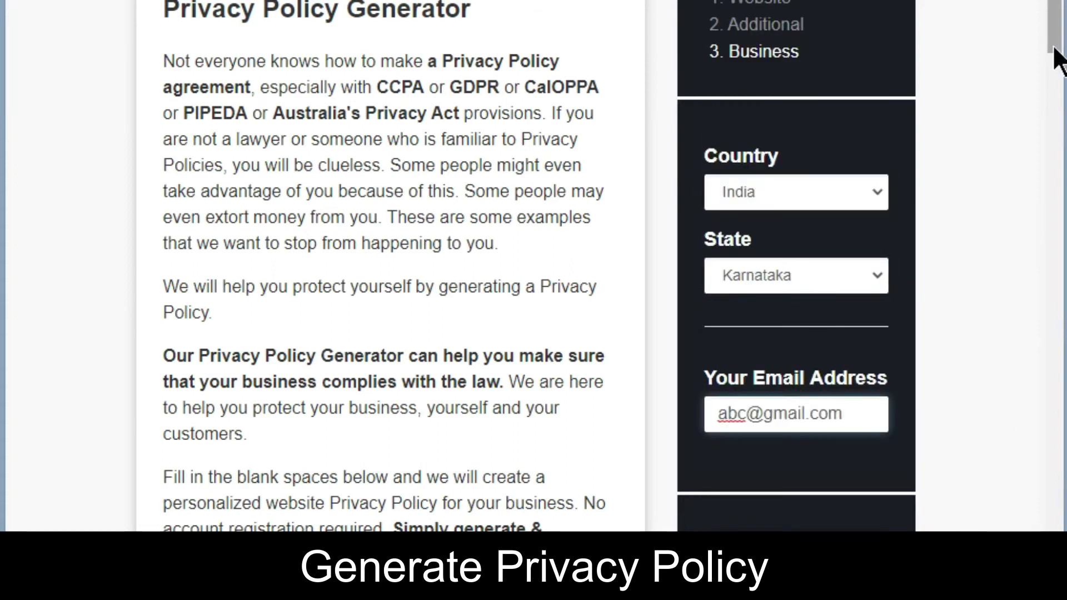
pyautogui.scroll(-2, 1054, 33)
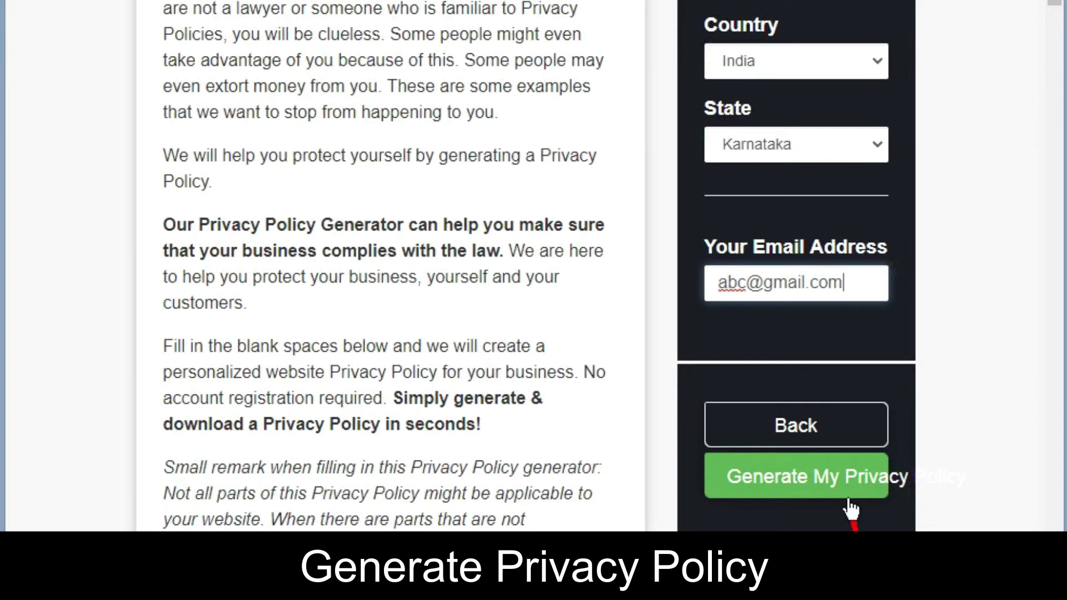
pyautogui.click(775, 488)
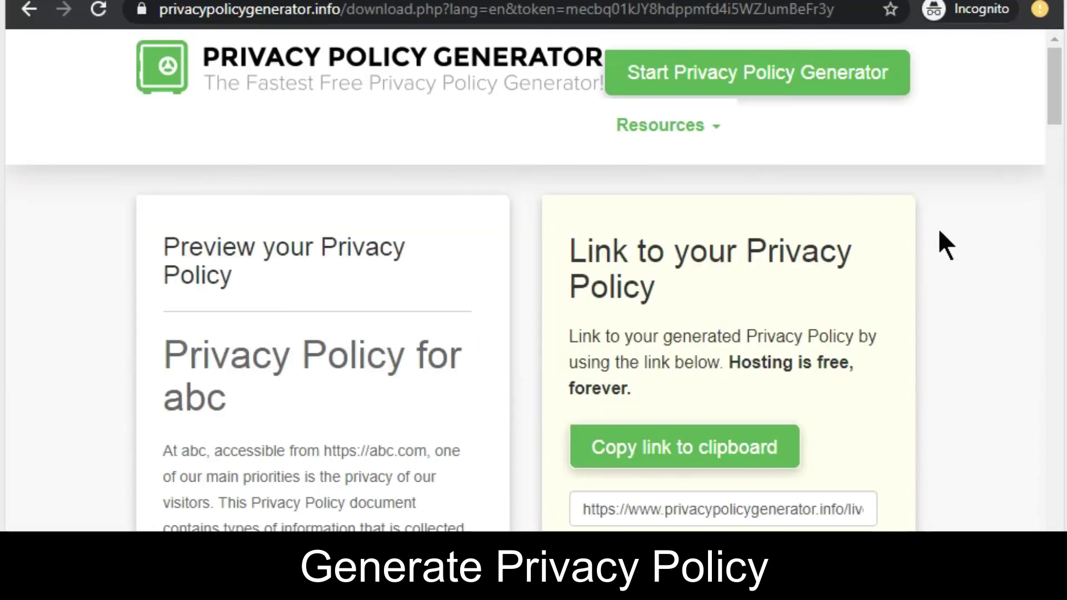
pyautogui.moveTo(1057, 71); pyautogui.dragTo(1054, 103)
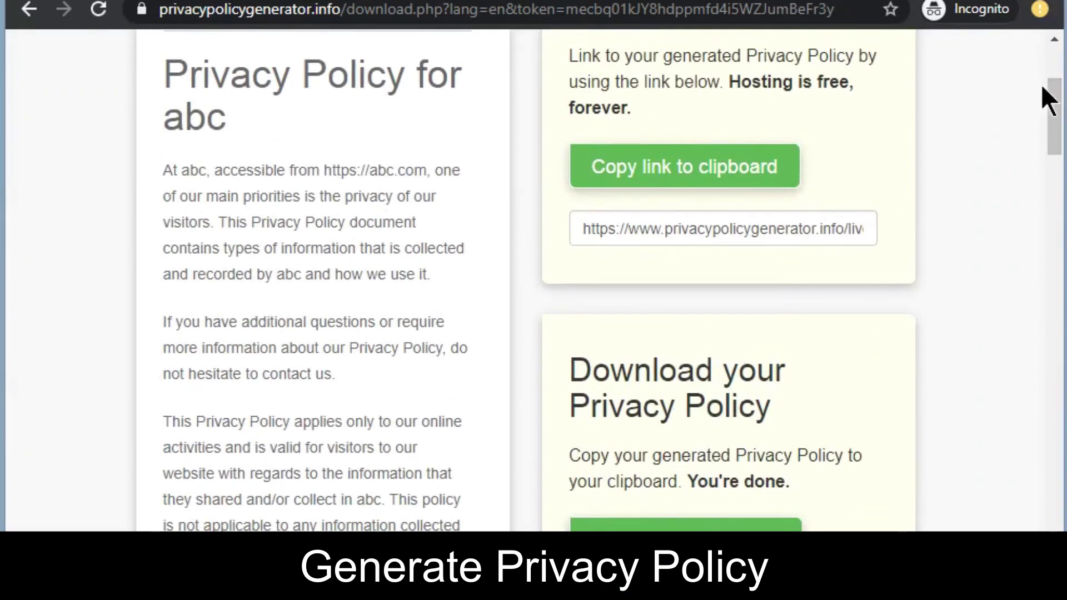
# Look through the full text of the generated privacy policy and return to its beginning
pyautogui.moveTo(1055, 114); pyautogui.dragTo(1061, 594)
pyautogui.press('Home')
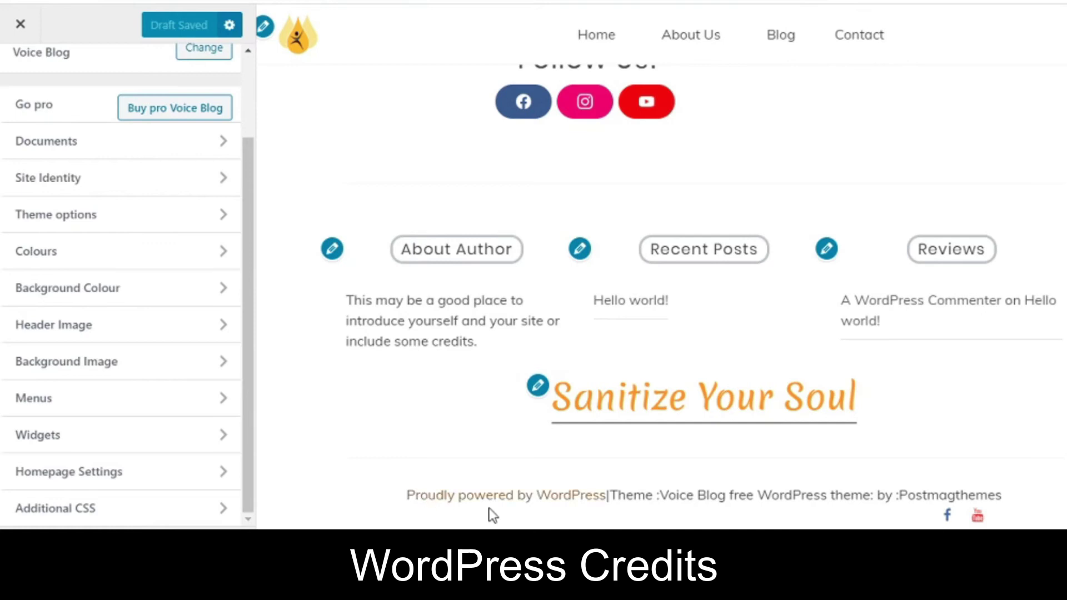
# Hide the footer credits by adding the custom CSS rule .site-info { display: none; } in the theme customiser
pyautogui.click(127, 510)
pyautogui.click(101, 468)
pyautogui.write('.site-info {   display: none; }')
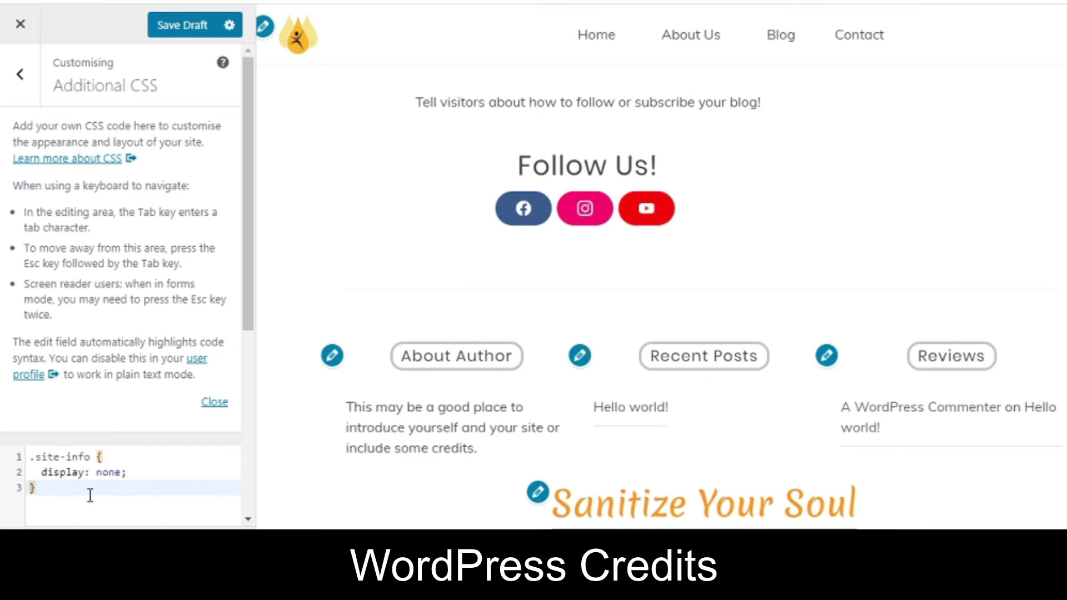
pyautogui.moveTo(58, 507); pyautogui.dragTo(35, 448)
pyautogui.click(178, 497)
pyautogui.moveTo(245, 288)
pyautogui.mouseDown()
pyautogui.moveTo(245, 468)
pyautogui.moveTo(248, 269)
pyautogui.mouseUp()
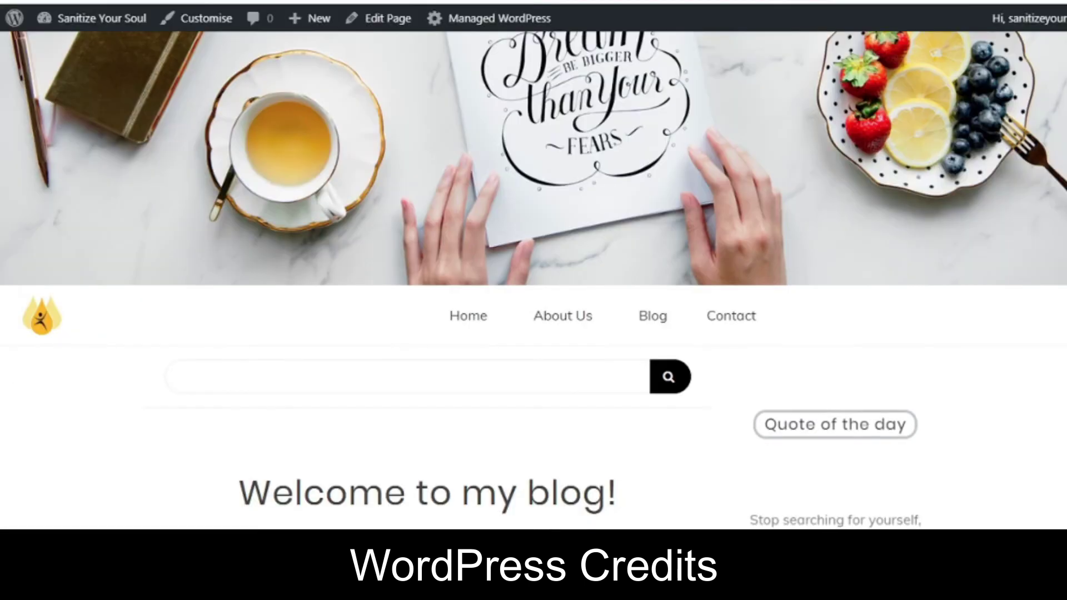
# Look over the site's home page from the welcome heading to the services and the embedded video
pyautogui.scroll(-10, 534, 280)
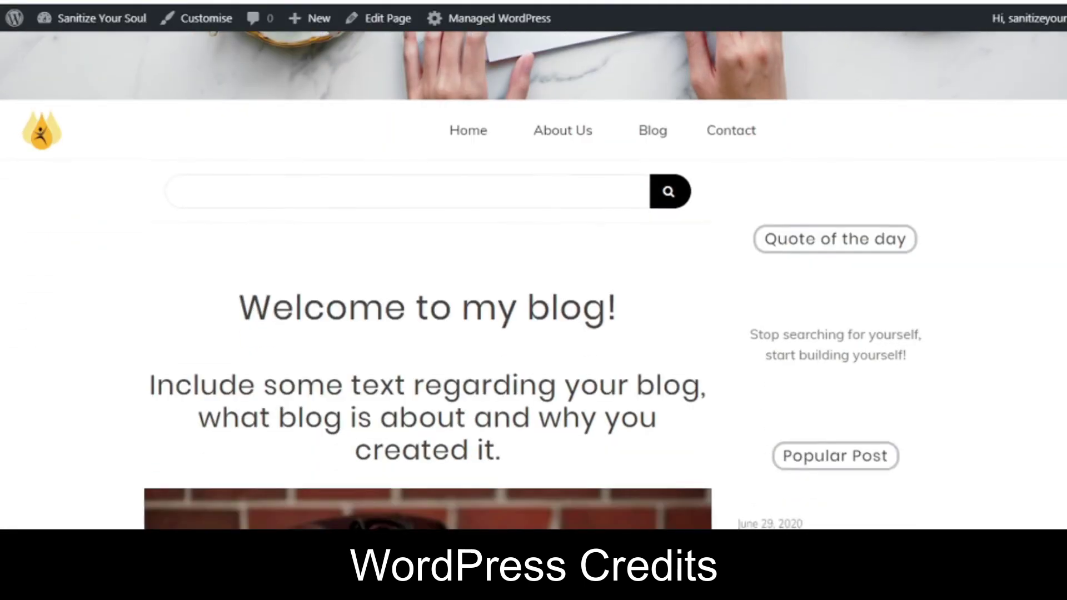
pyautogui.scroll(-15, 428, 296)
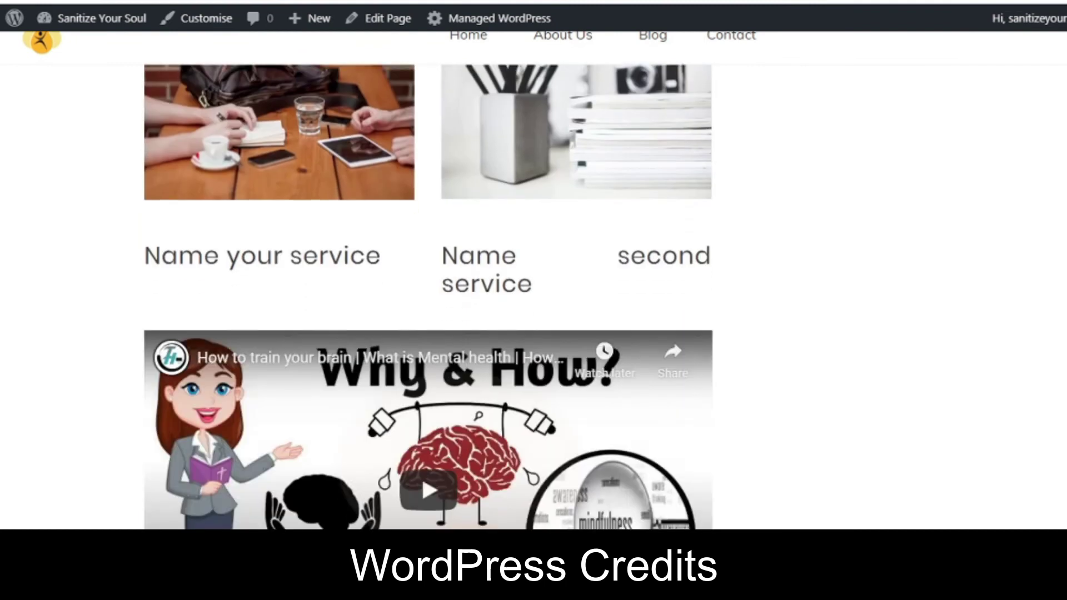
pyautogui.scroll(-1, 533, 280)
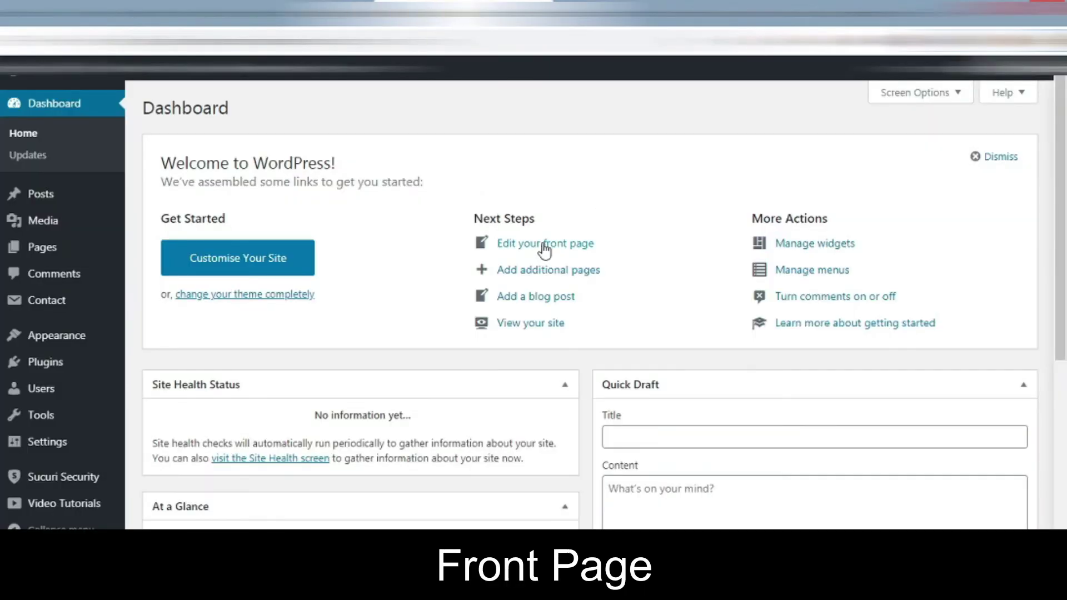
# Open the front page for editing and replace its title with "Welcome to my blog!"
pyautogui.click(544, 245)
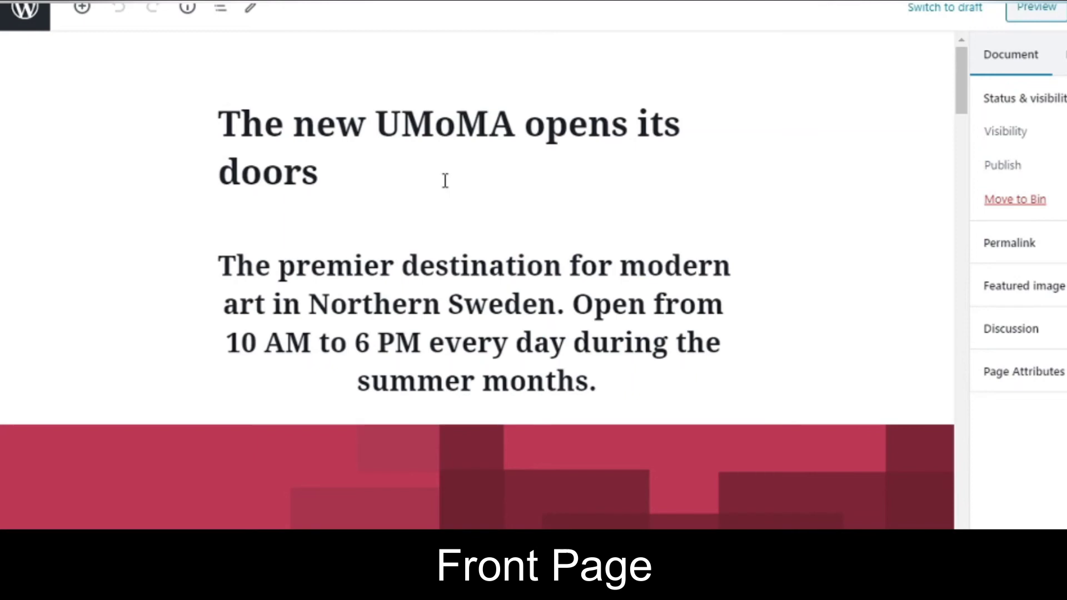
pyautogui.click(443, 179)
pyautogui.moveTo(375, 179); pyautogui.dragTo(222, 118)
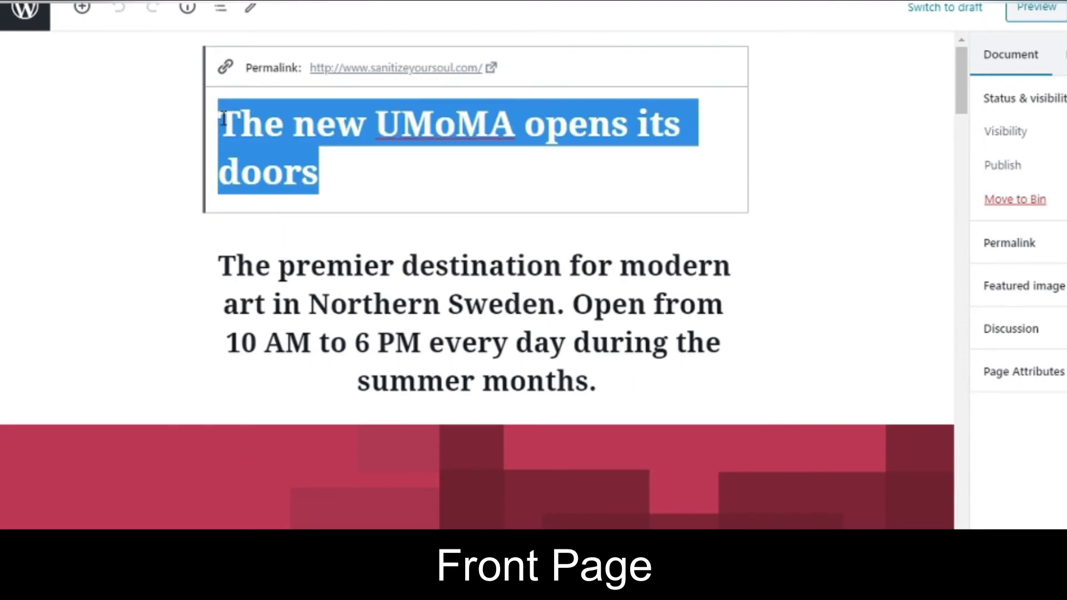
pyautogui.press('BackSpace')
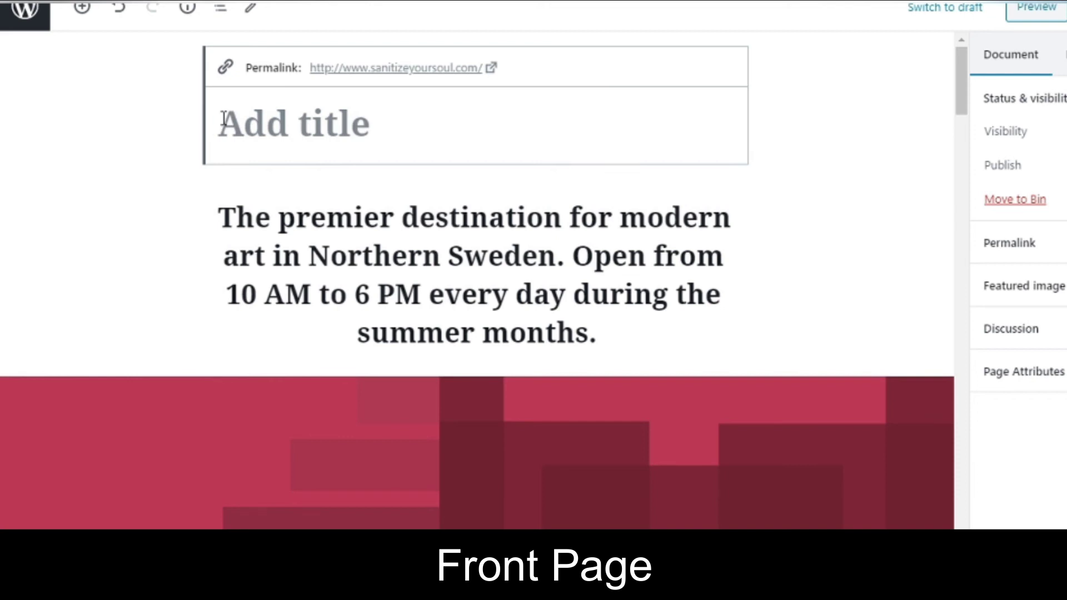
pyautogui.write('Welcome to my blog!')
# Replace the heading beneath the title with "Include some text regarding your blog, what blog is about and why you created it."
pyautogui.moveTo(596, 333); pyautogui.dragTo(208, 219)
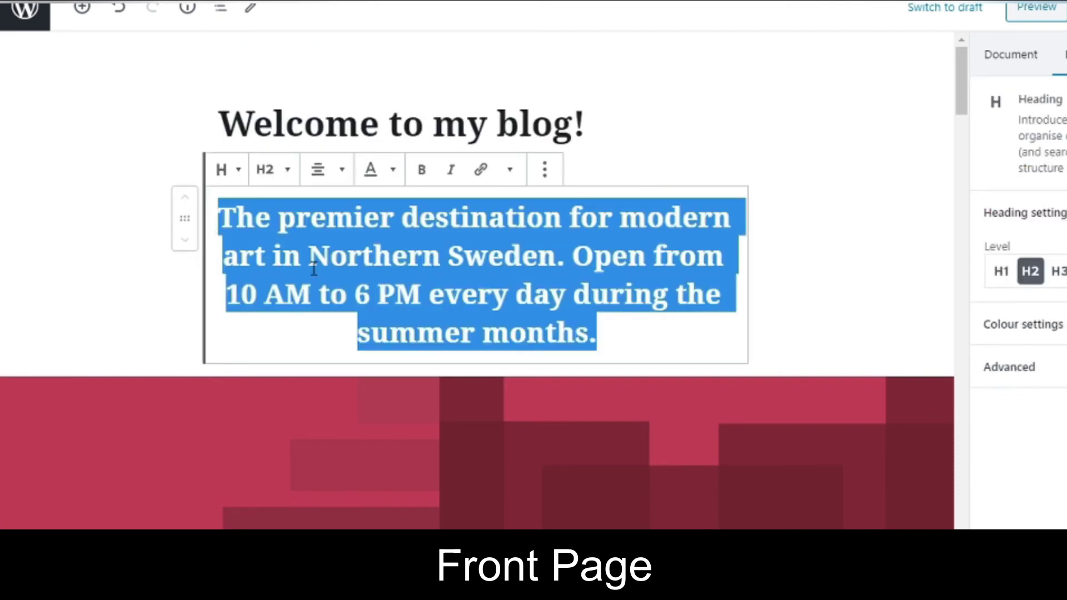
pyautogui.write('Includ')
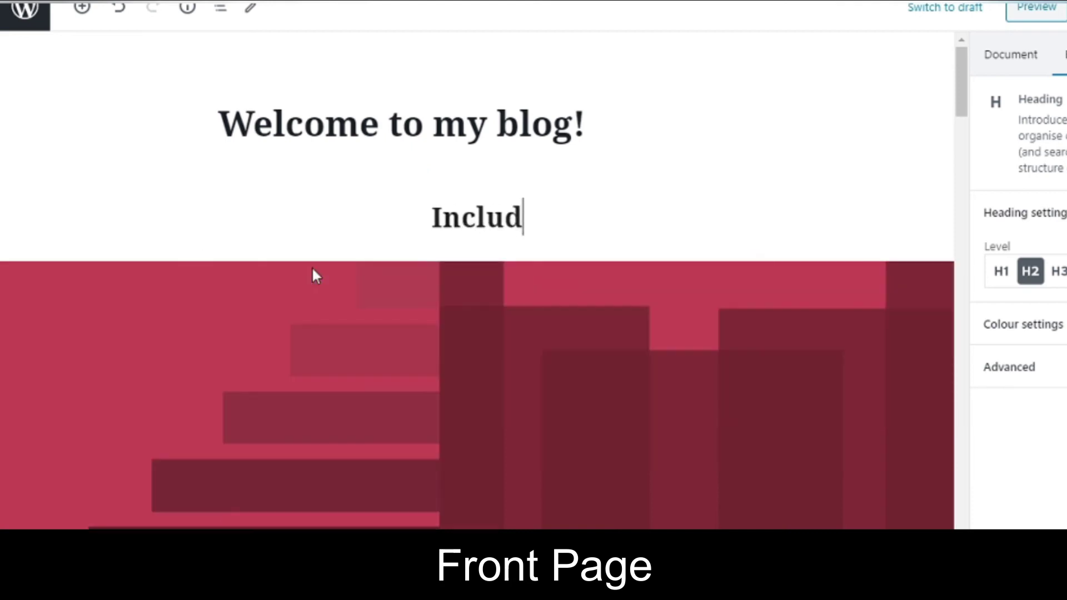
pyautogui.write('e some')
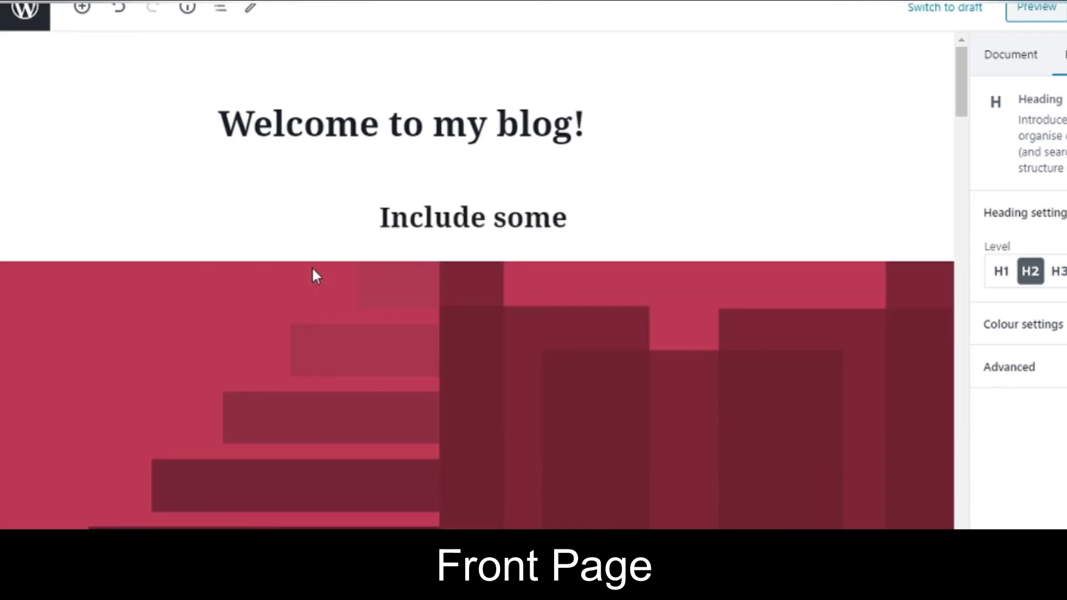
pyautogui.write(' text reg')
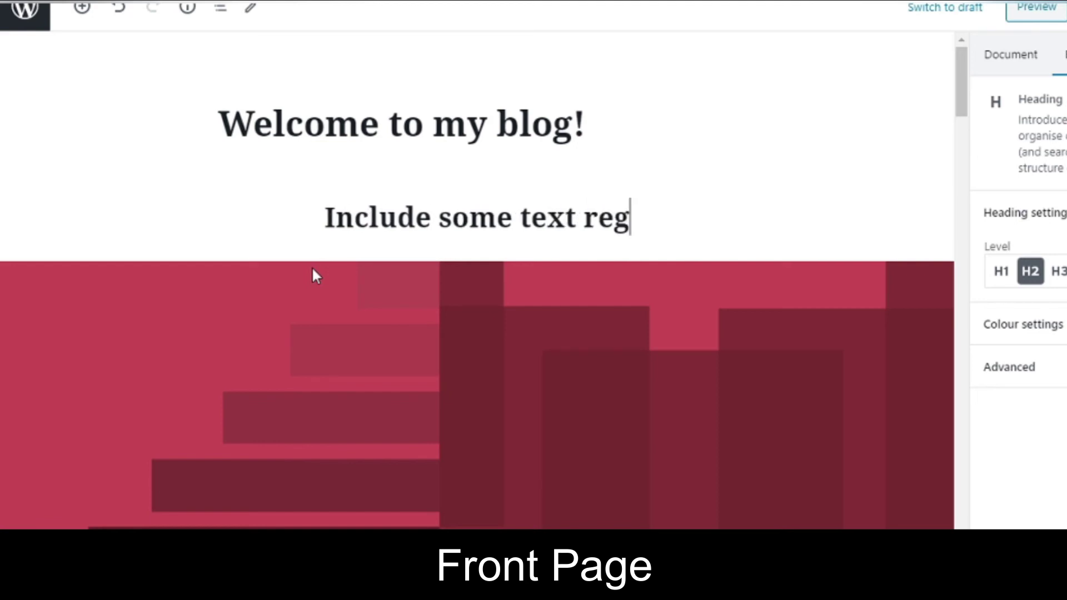
pyautogui.write('arding your ')
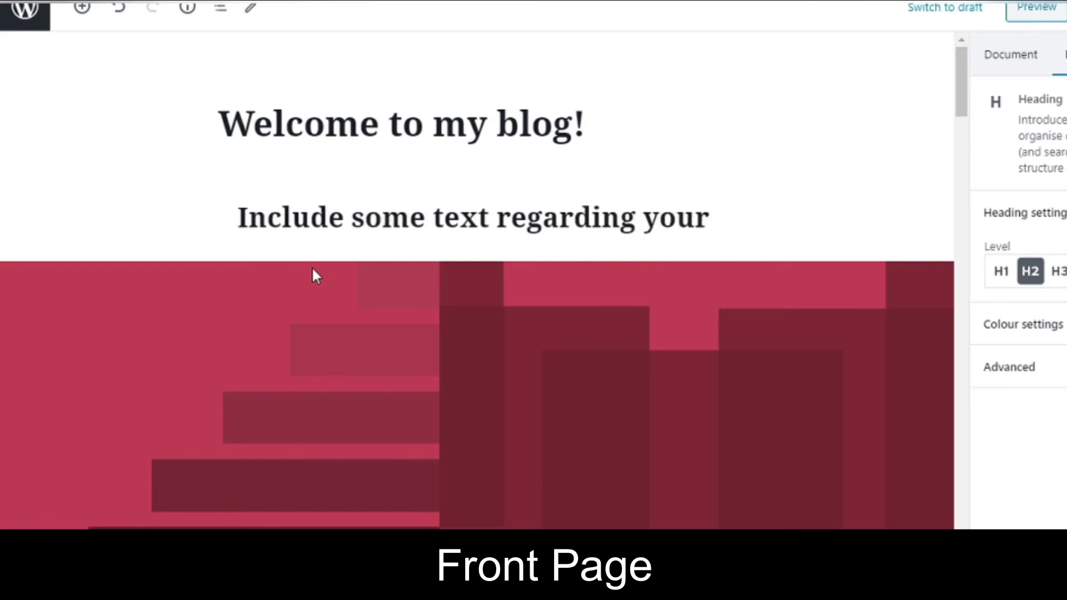
pyautogui.write('blog, what ')
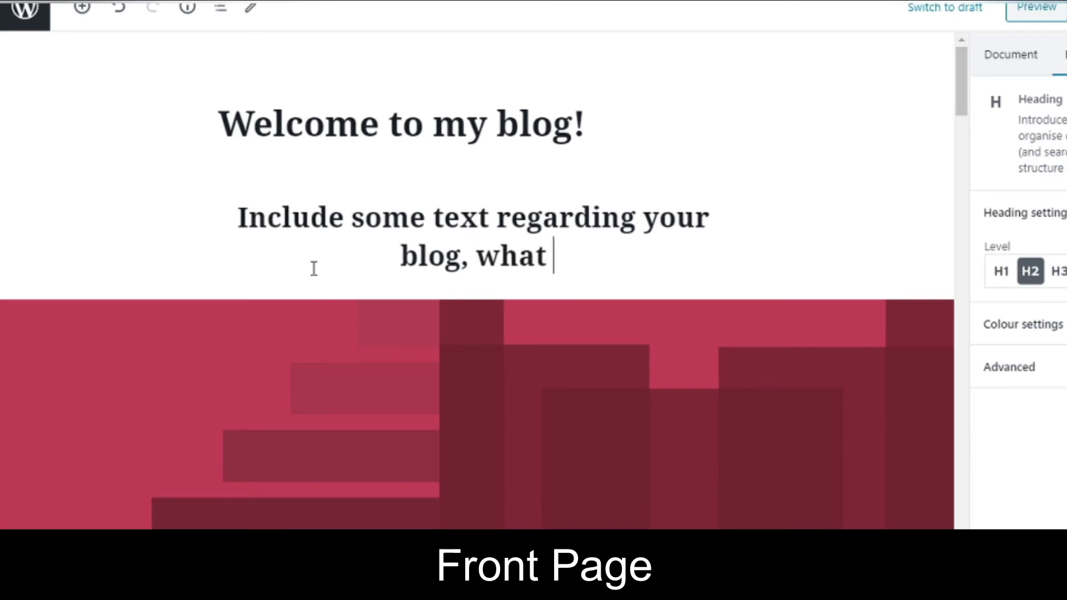
pyautogui.write('blog is ab')
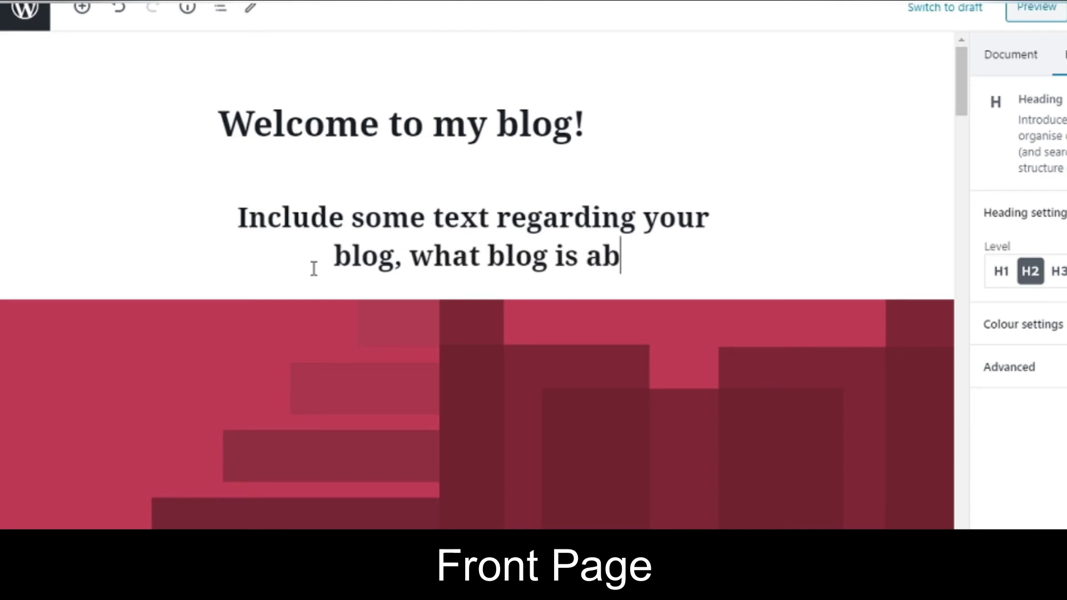
pyautogui.write('out and why')
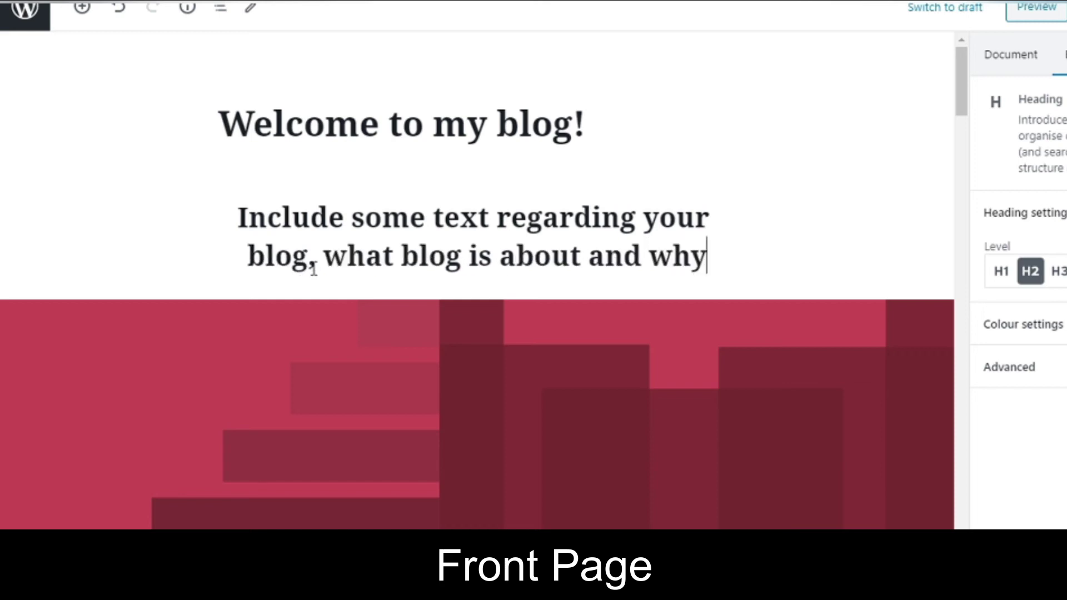
pyautogui.write(' you')
pyautogui.write(' created i')
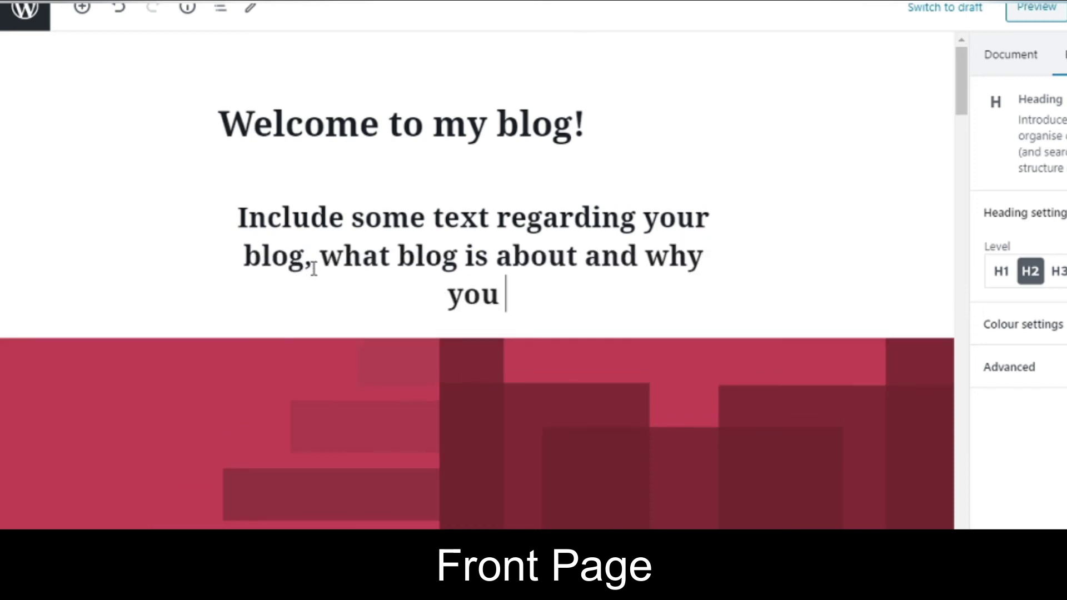
pyautogui.write('t.')
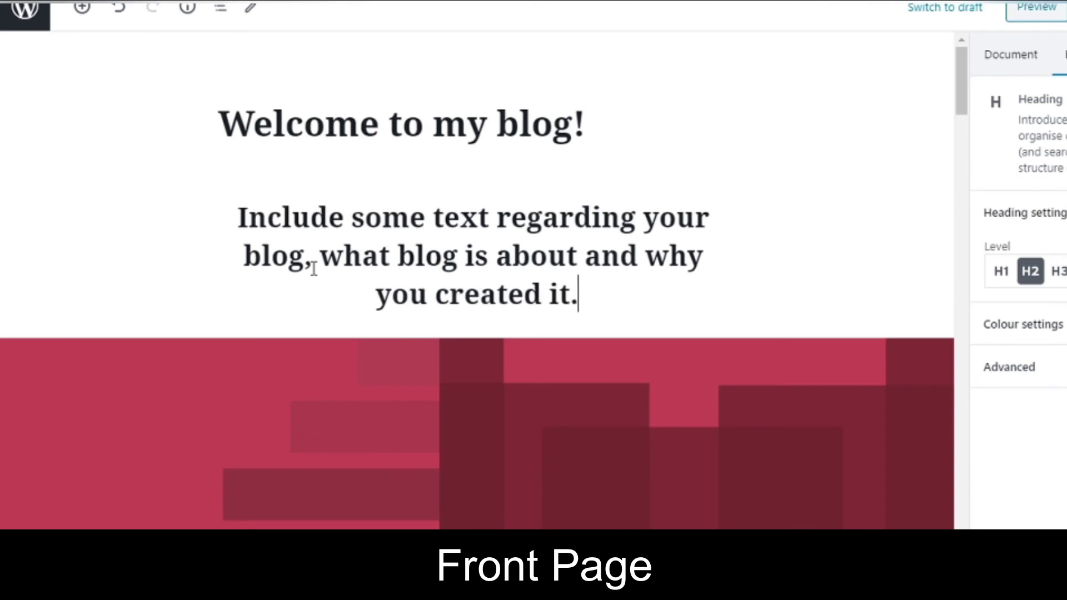
# Insert a Carousel gallery beneath the introductory heading with the leather bag desk photo and the pencil holder photo from the media library
pyautogui.moveTo(964, 84); pyautogui.dragTo(968, 133)
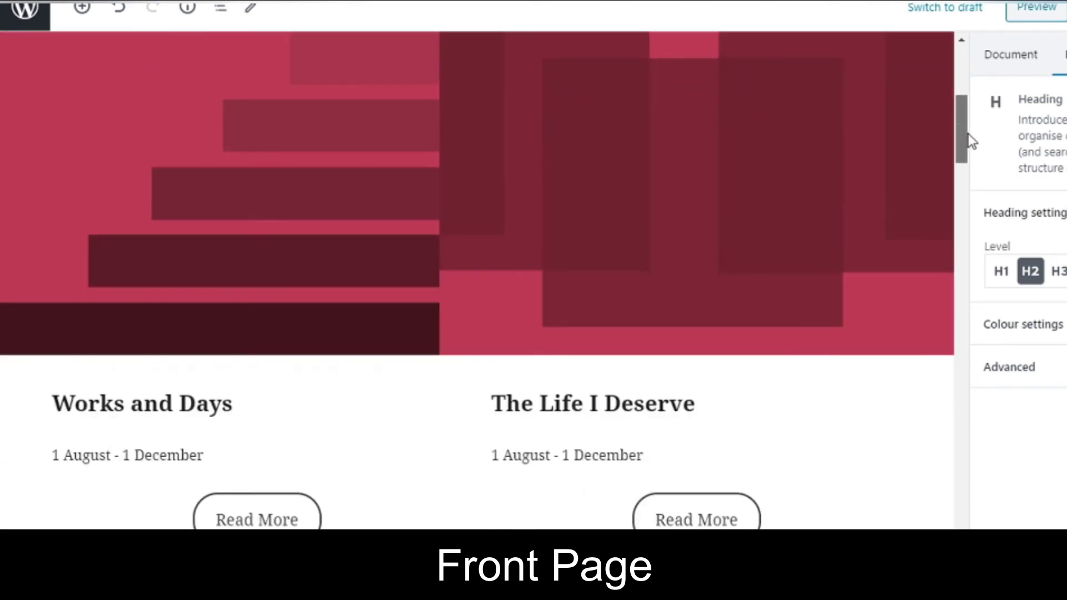
pyautogui.click(480, 235)
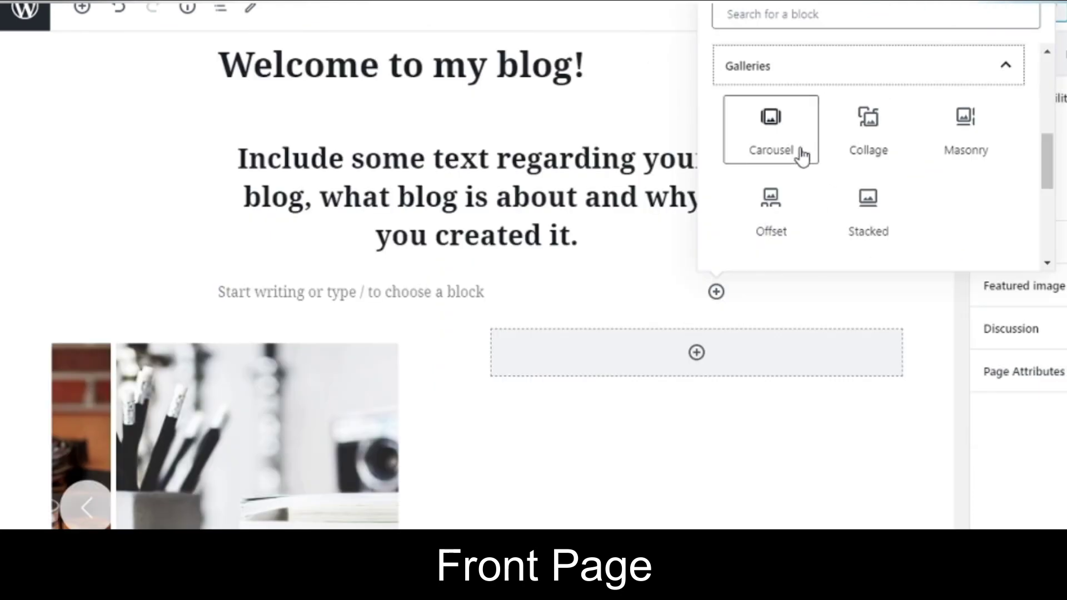
pyautogui.click(801, 159)
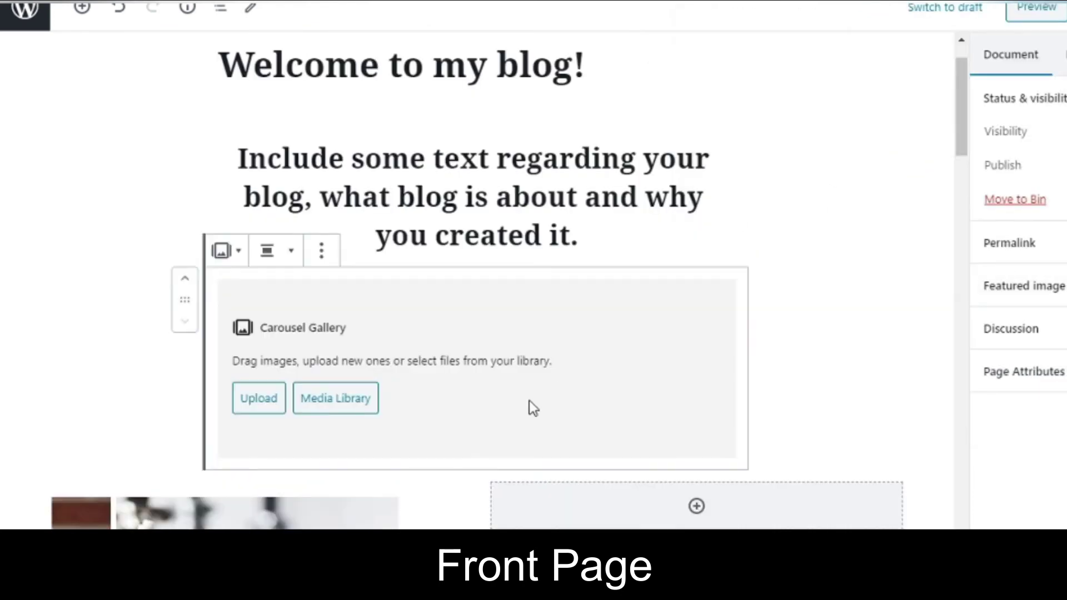
pyautogui.click(331, 409)
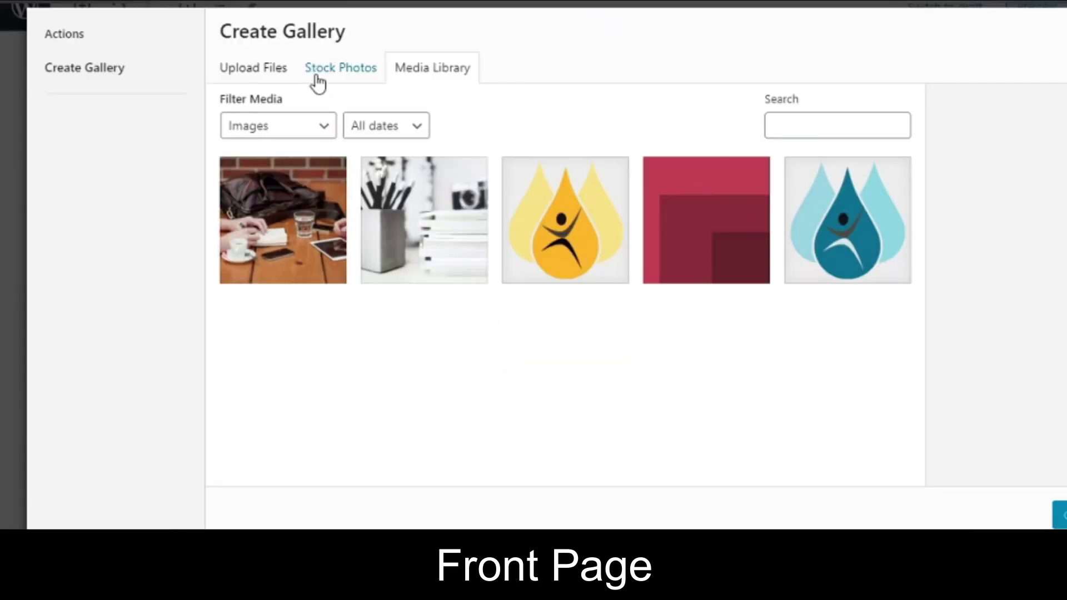
pyautogui.click(291, 179)
pyautogui.click(456, 261)
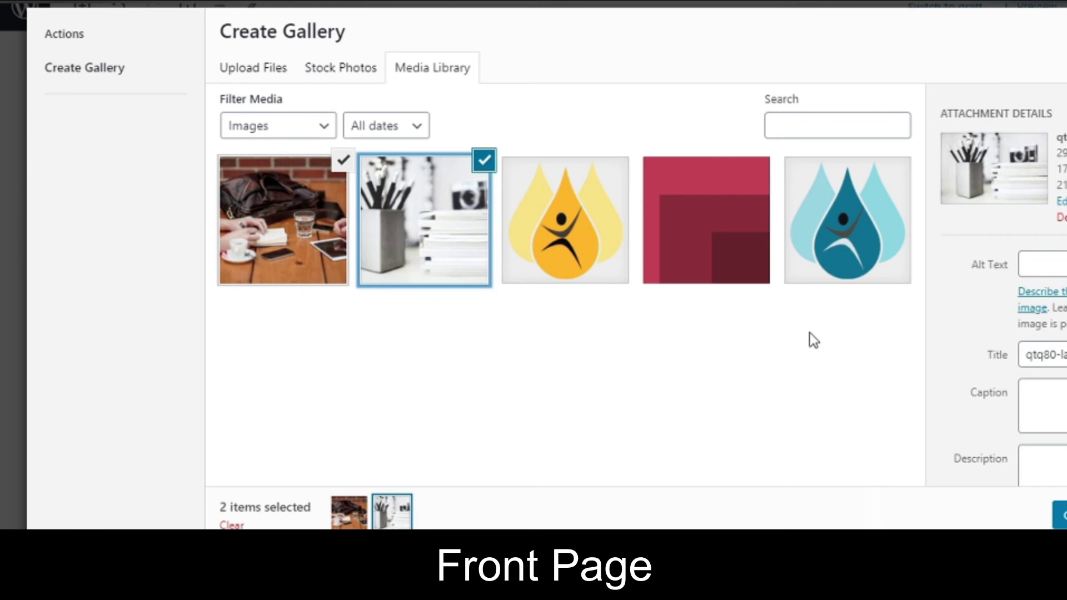
pyautogui.click(1060, 514)
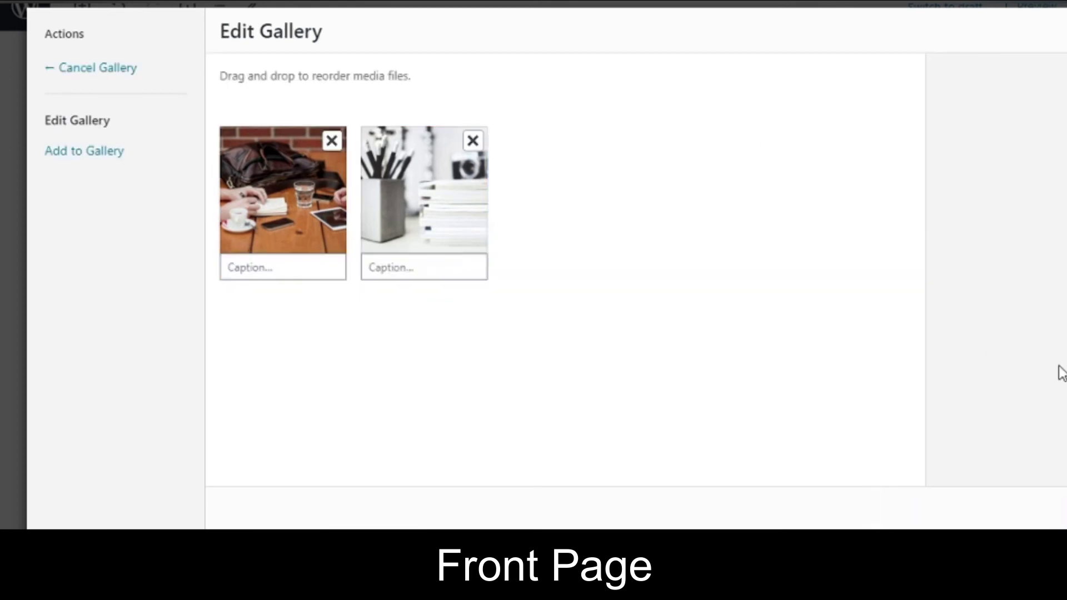
pyautogui.click(1028, 508)
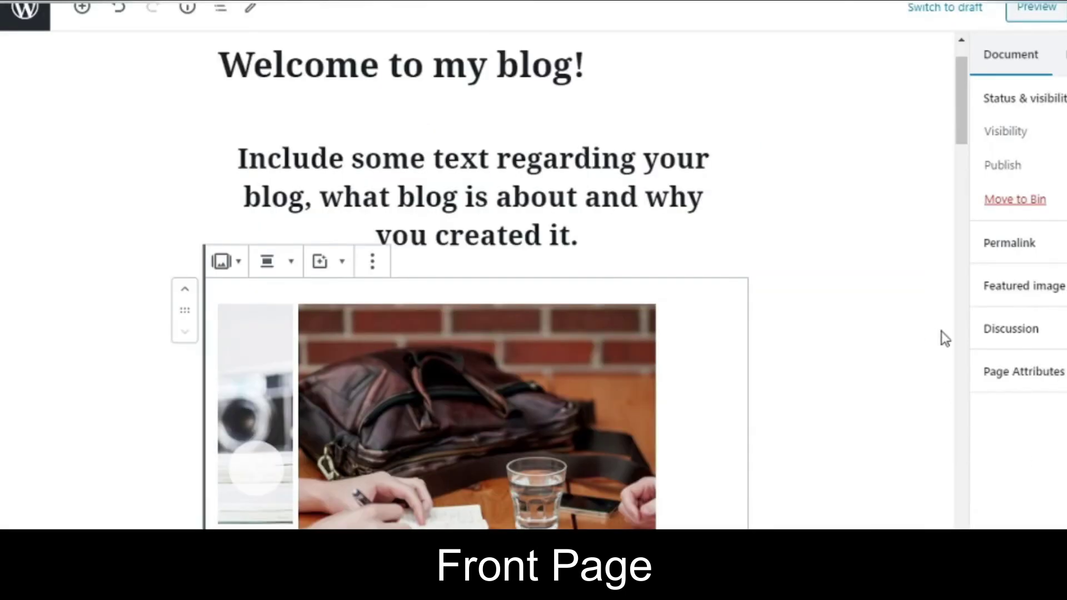
# Replace the heading text beneath the carousel and empty columns with "Add a quote", keeping the quotation marks
pyautogui.moveTo(957, 137); pyautogui.dragTo(973, 177)
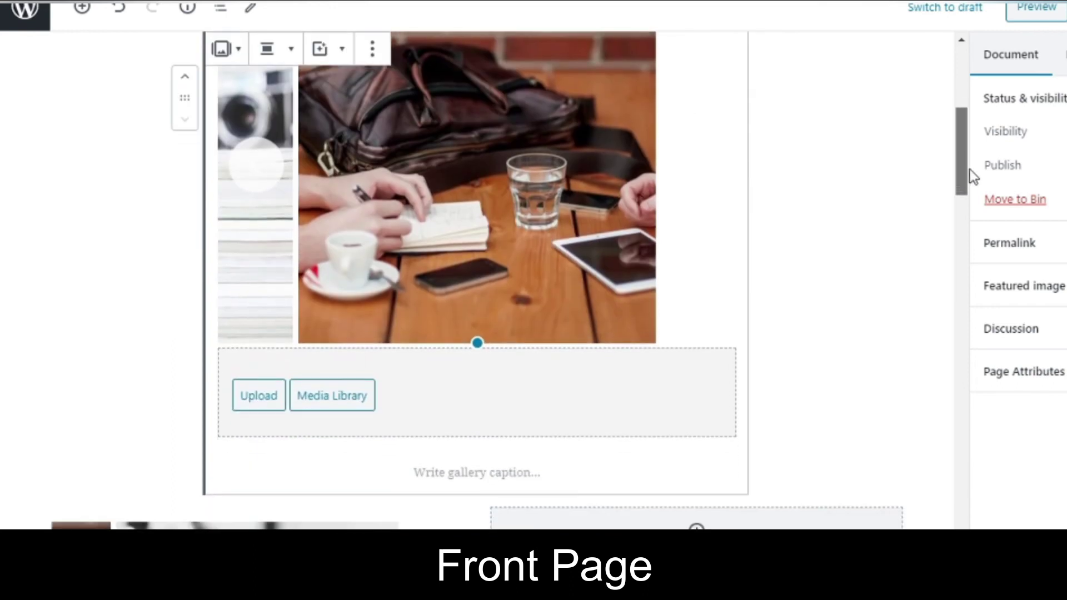
pyautogui.scroll(-5, 531, 278)
pyautogui.click(505, 279)
pyautogui.moveTo(520, 281); pyautogui.dragTo(237, 164)
pyautogui.scroll(2, 242, 165)
pyautogui.write('Add a ')
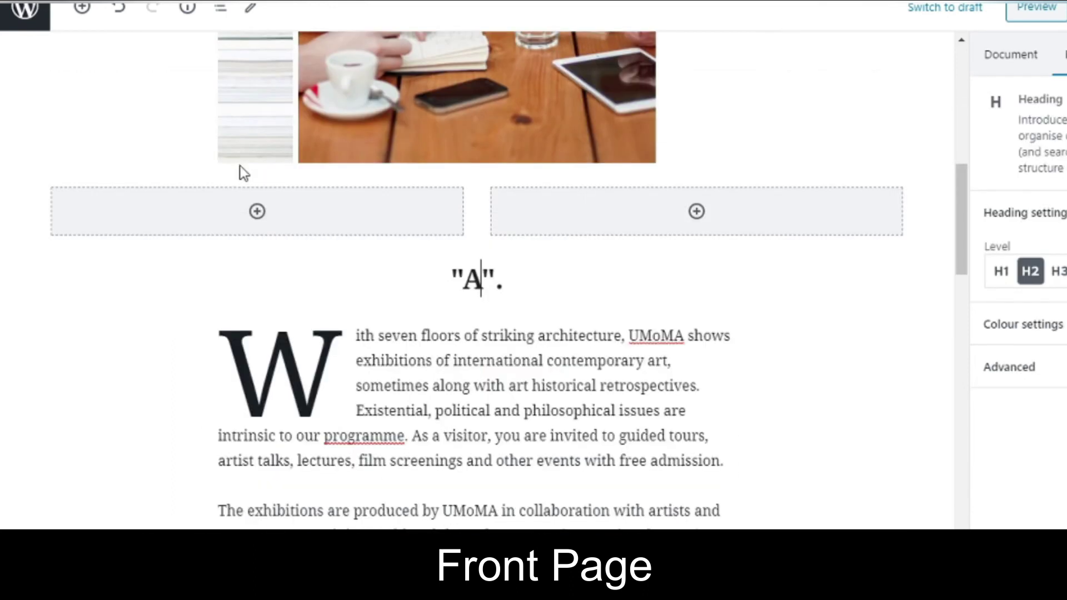
pyautogui.write('quote')
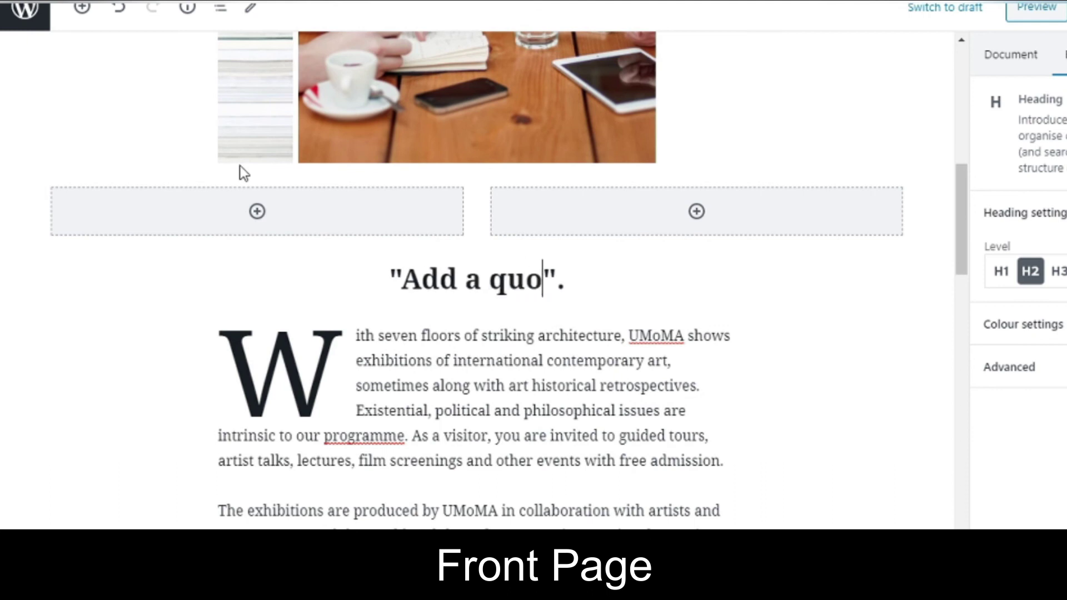
# Insert a Services block directly beneath the quote heading
pyautogui.click(455, 309)
pyautogui.moveTo(630, 238); pyautogui.dragTo(630, 233)
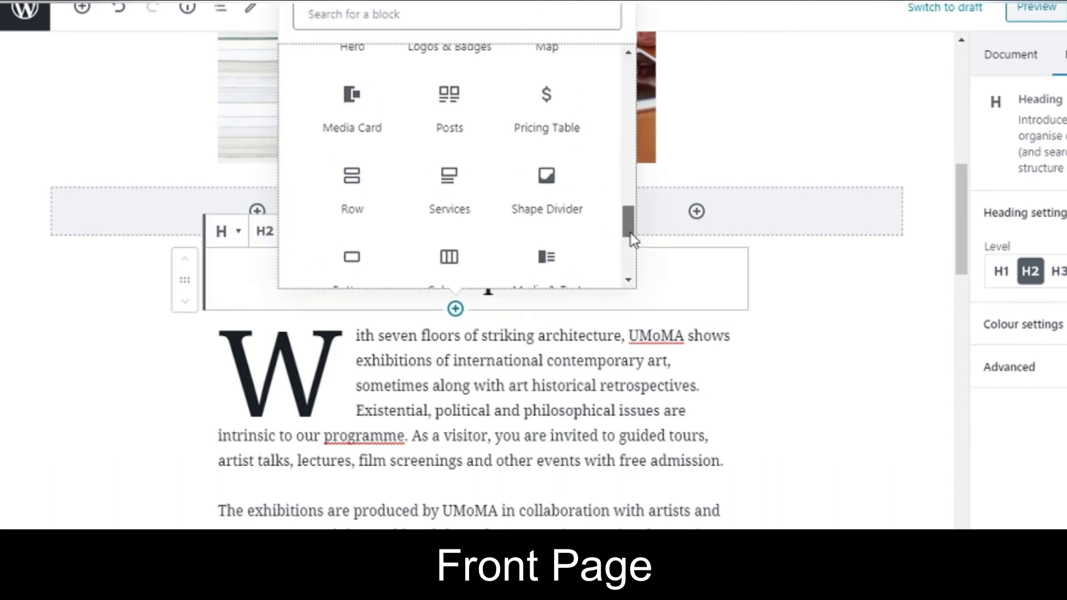
pyautogui.click(459, 214)
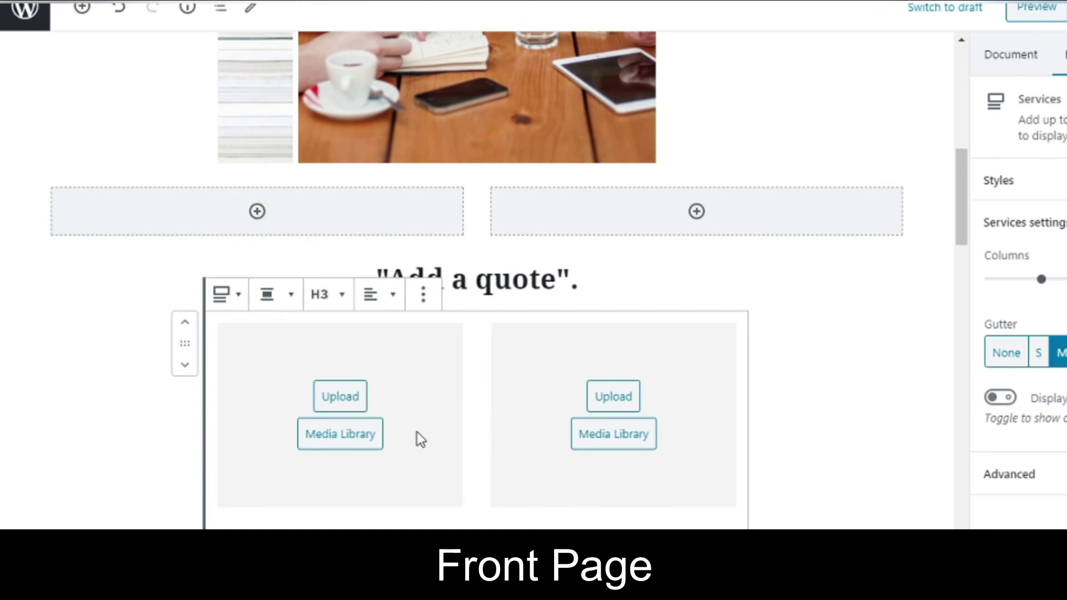
# Set the first service's image to the leather bag desk photo from the media library
pyautogui.scroll(-4, 500, 334)
pyautogui.click(341, 223)
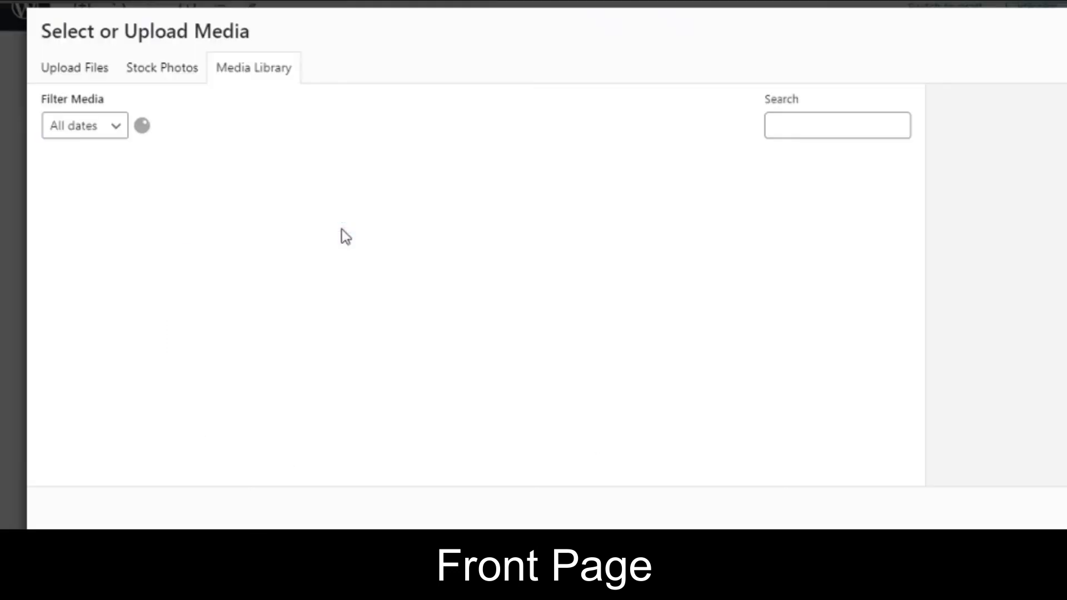
pyautogui.click(164, 74)
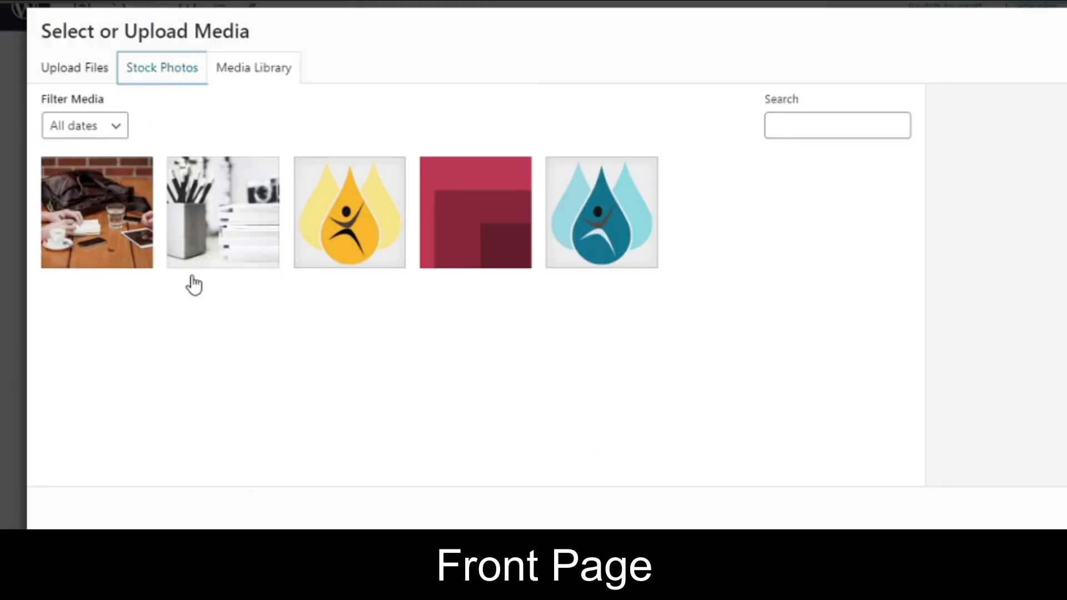
pyautogui.click(267, 73)
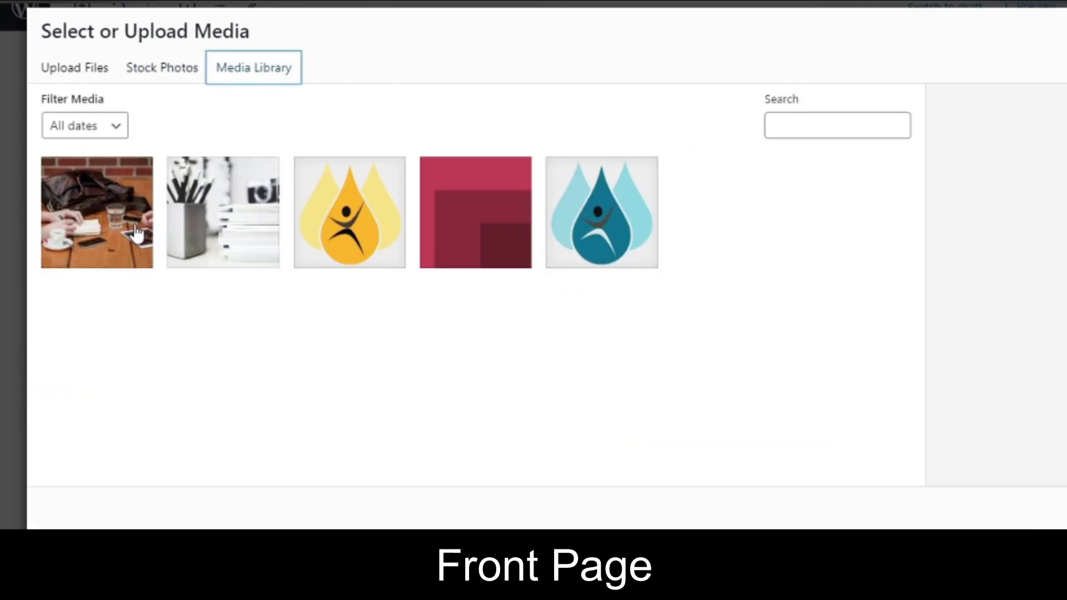
pyautogui.click(137, 235)
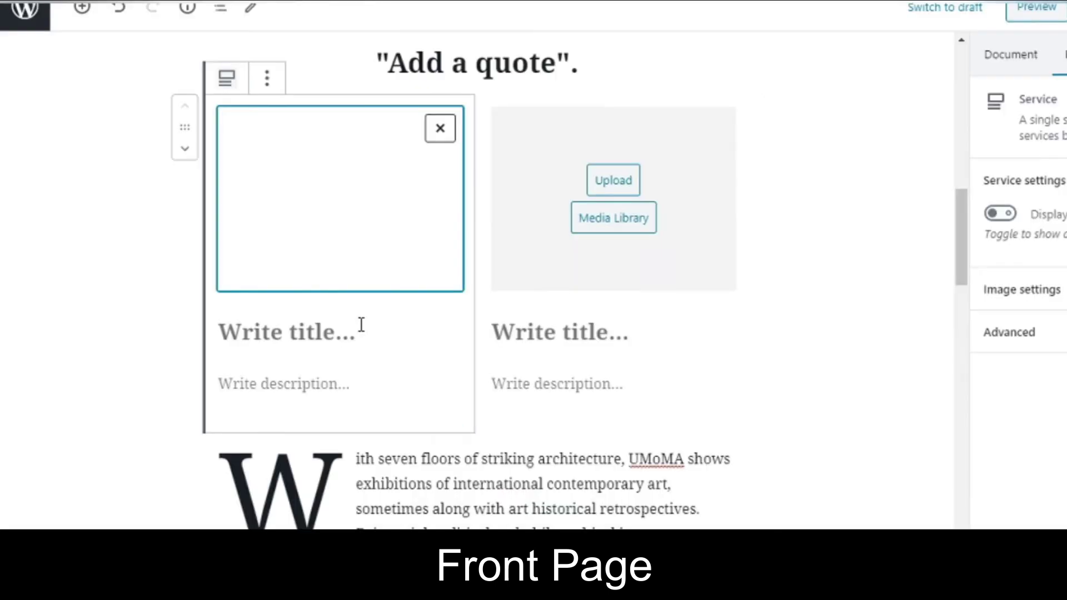
# Give the first service in the Services block the title "Name your service"
pyautogui.click(364, 325)
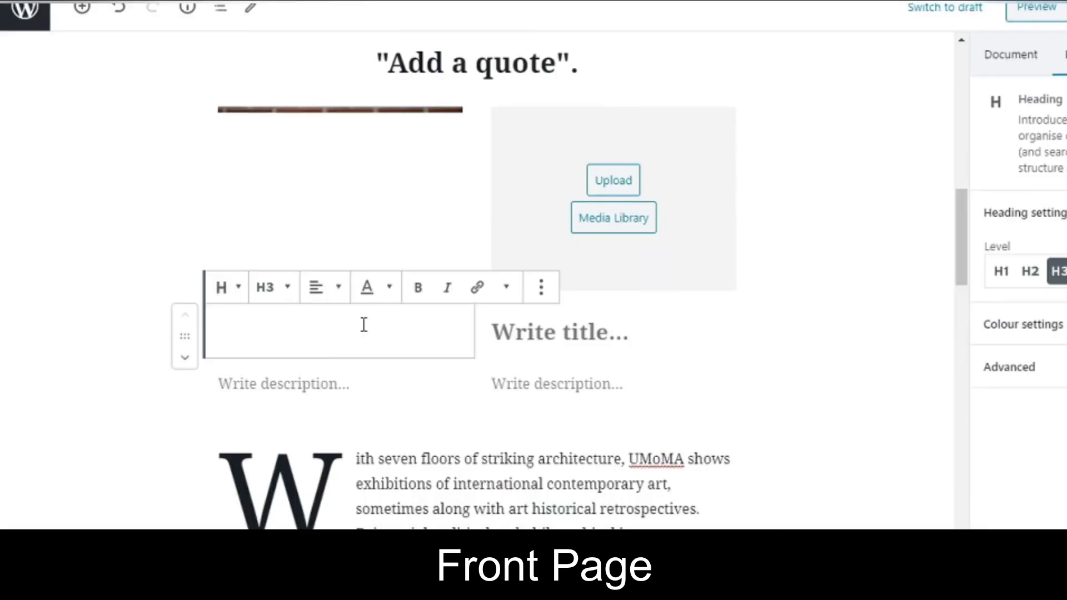
pyautogui.write('Na')
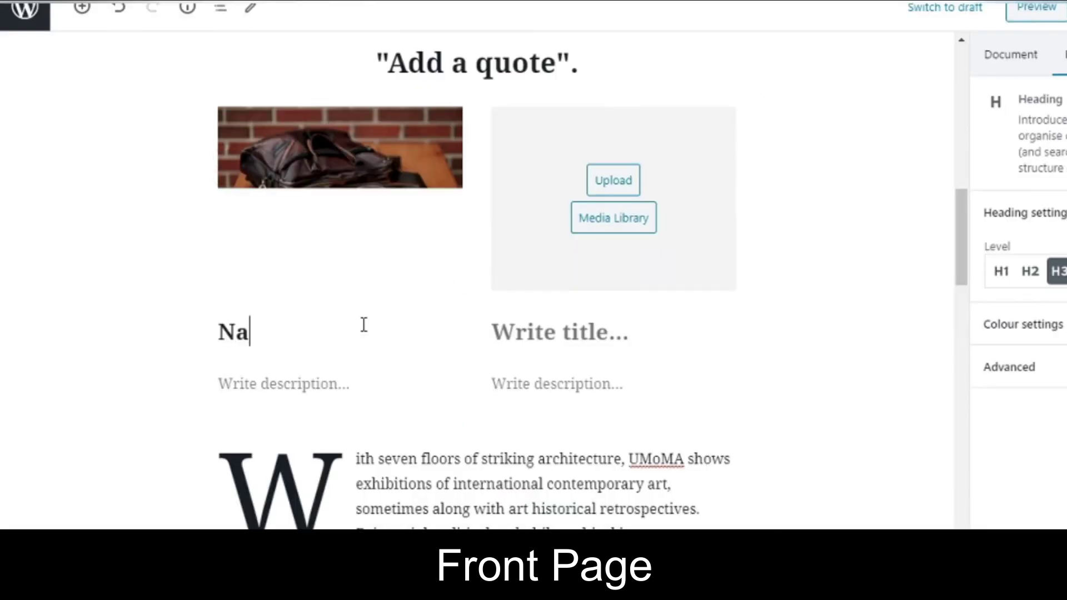
pyautogui.write('me your')
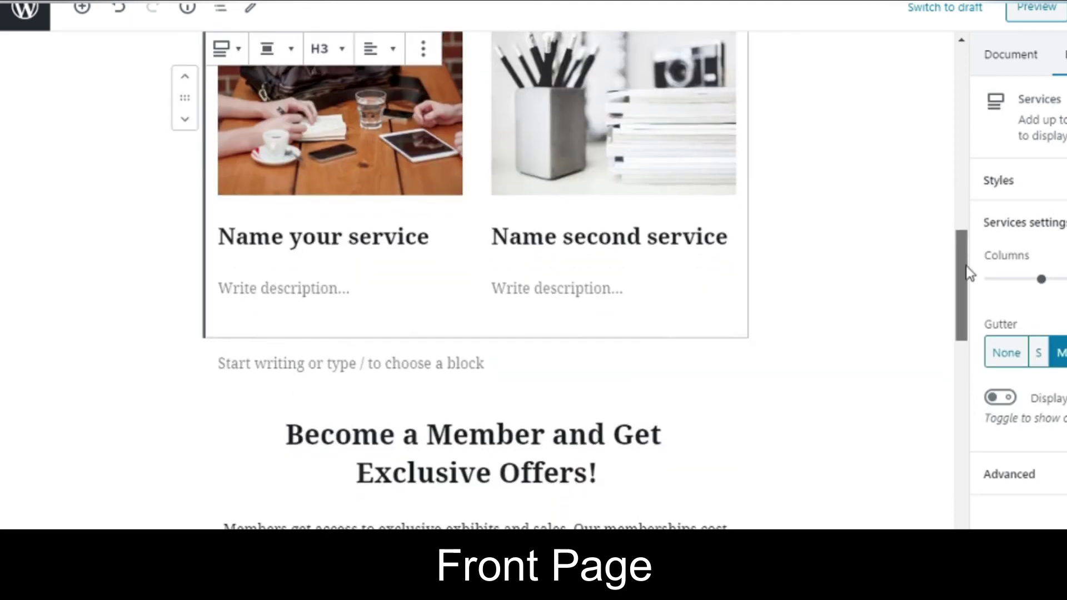
# Replace the membership paragraph above the Join the Club button with "Tell visitors about how to follow or subscribe your blog!"
pyautogui.scroll(-4, 967, 322)
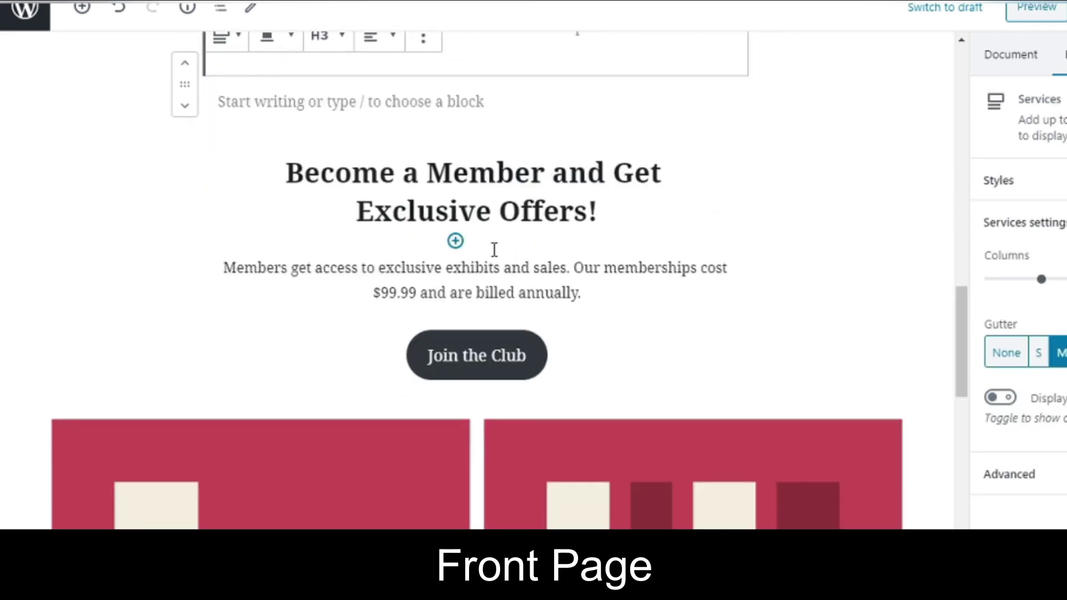
pyautogui.moveTo(493, 256); pyautogui.dragTo(265, 343)
pyautogui.write('Tell v')
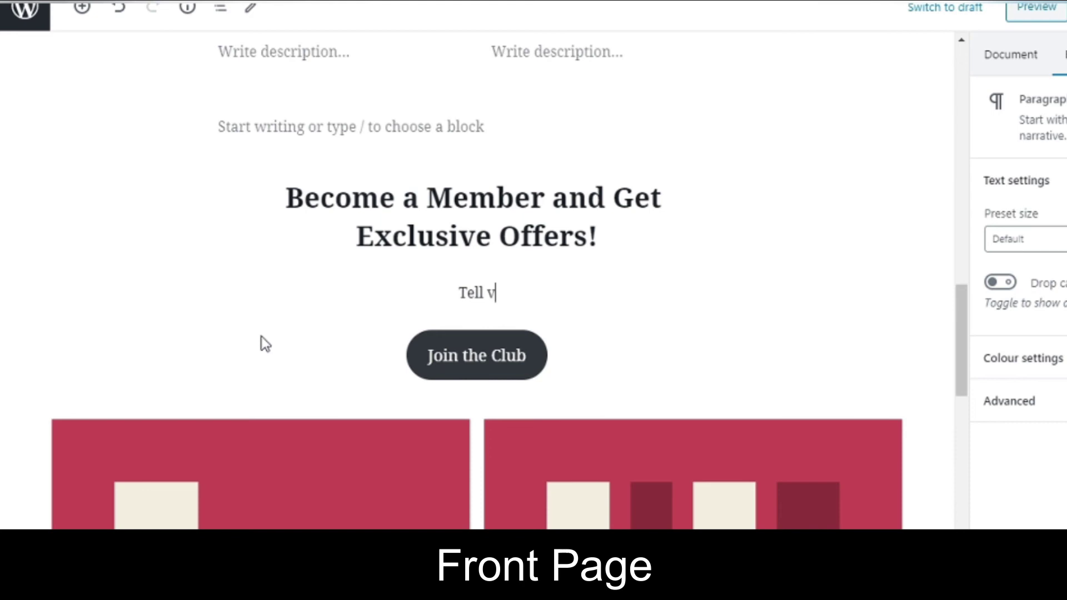
pyautogui.write('isitors about your')
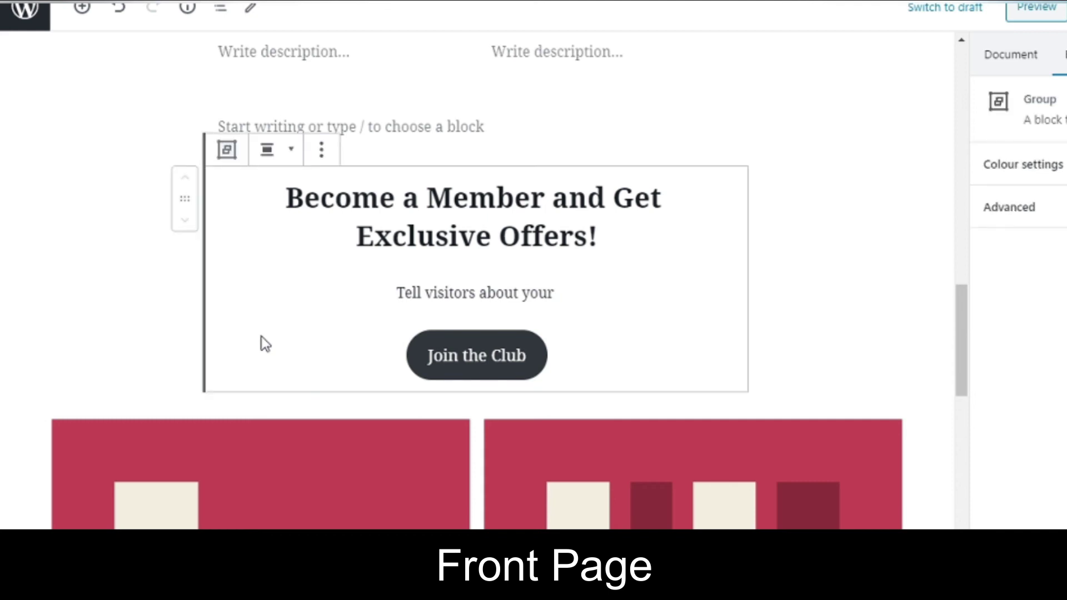
pyautogui.doubleClick(542, 293)
pyautogui.write('how to ')
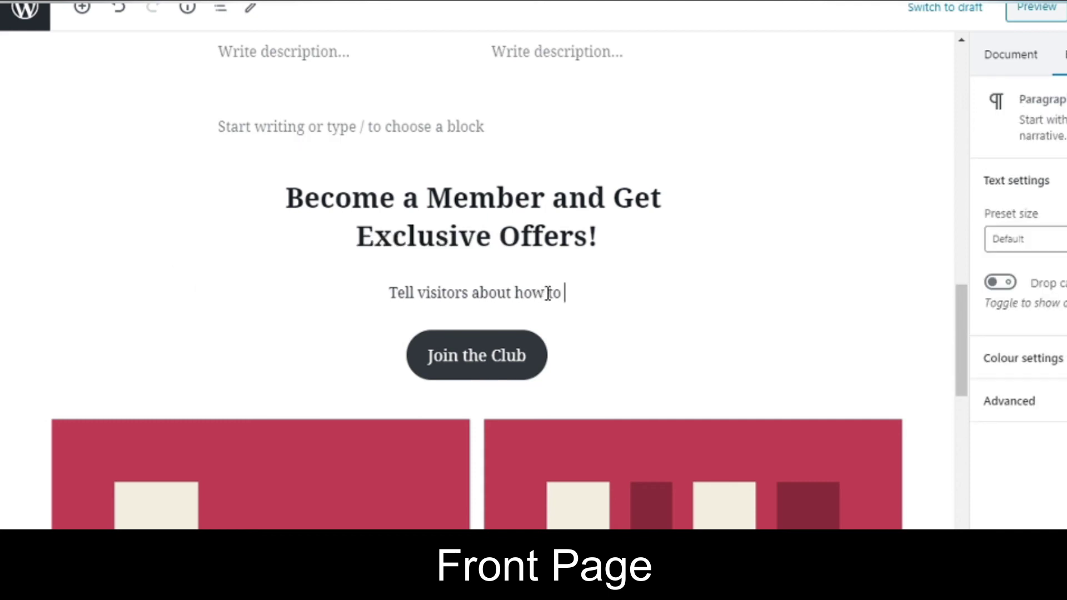
pyautogui.write('follow or subscribe your blog!')
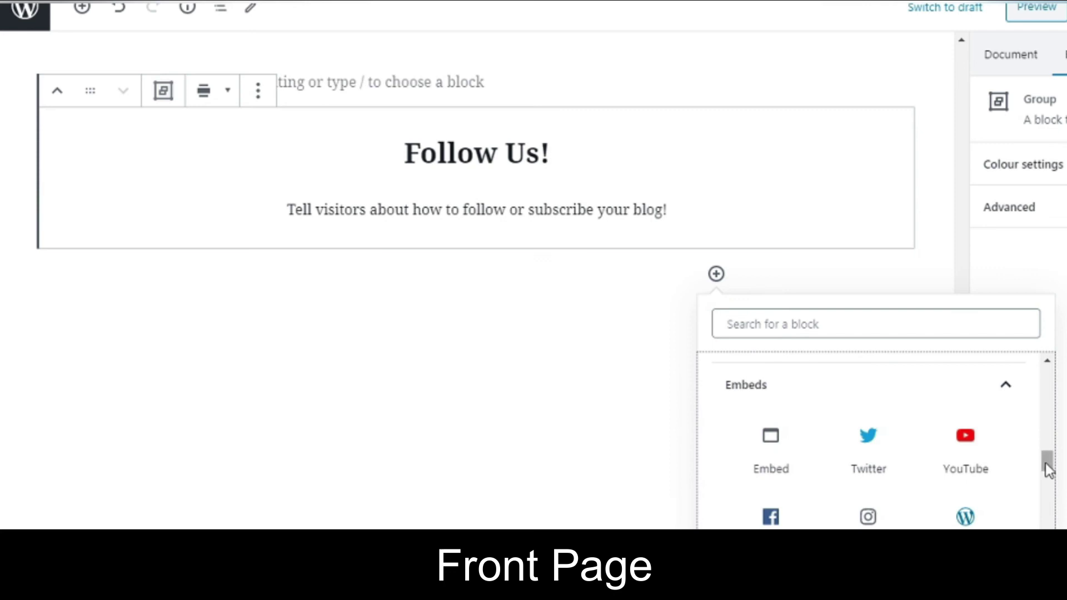
pyautogui.click(972, 453)
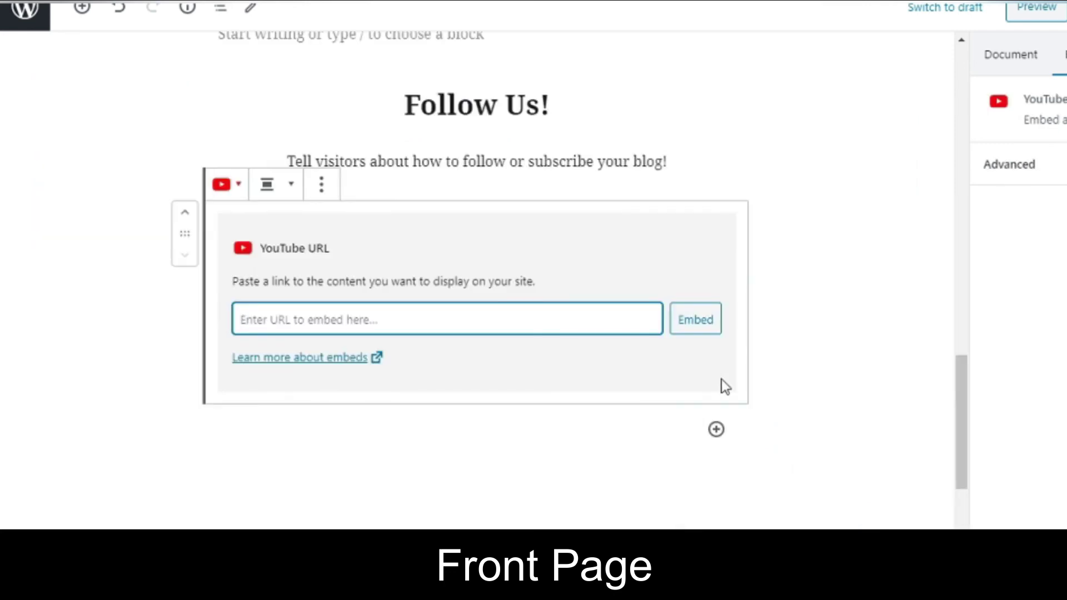
pyautogui.write('https://youtu.be/SuxtU-qf9pw')
pyautogui.click(701, 329)
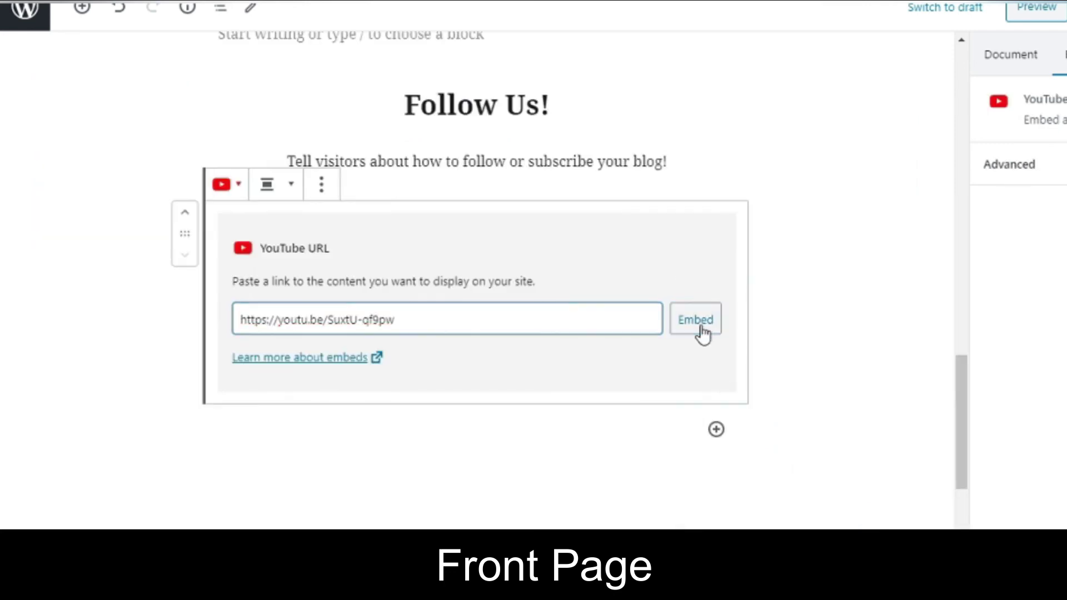
# Insert a Social Profiles block beneath the "Follow Us!" heading with Facebook, Instagram and YouTube profiles
pyautogui.click(715, 414)
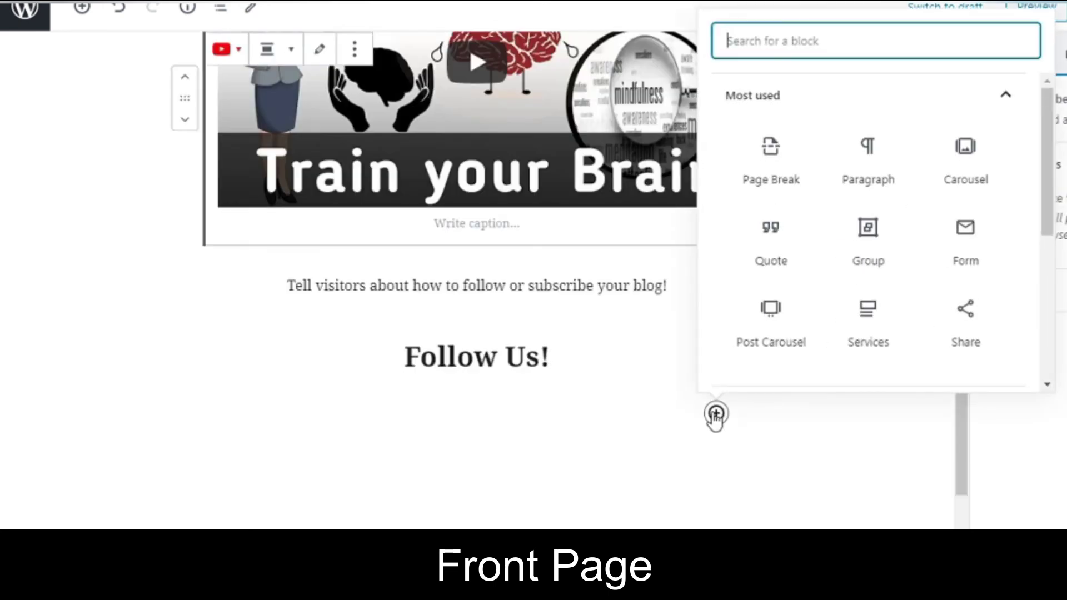
pyautogui.scroll(-3, 1045, 162)
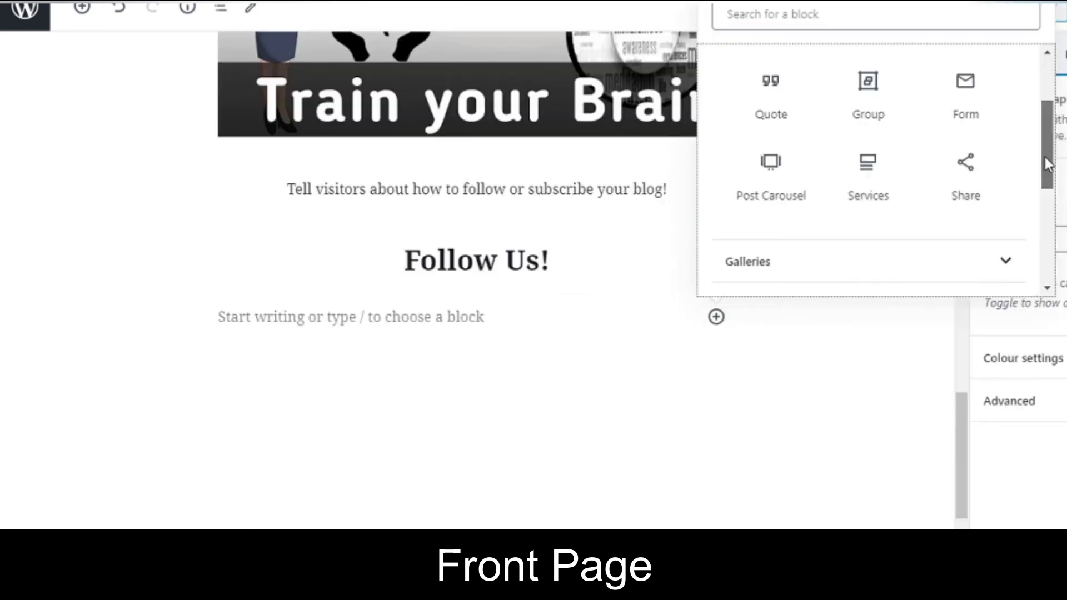
pyautogui.scroll(3, 1043, 154)
pyautogui.scroll(-3, 1044, 154)
pyautogui.click(966, 172)
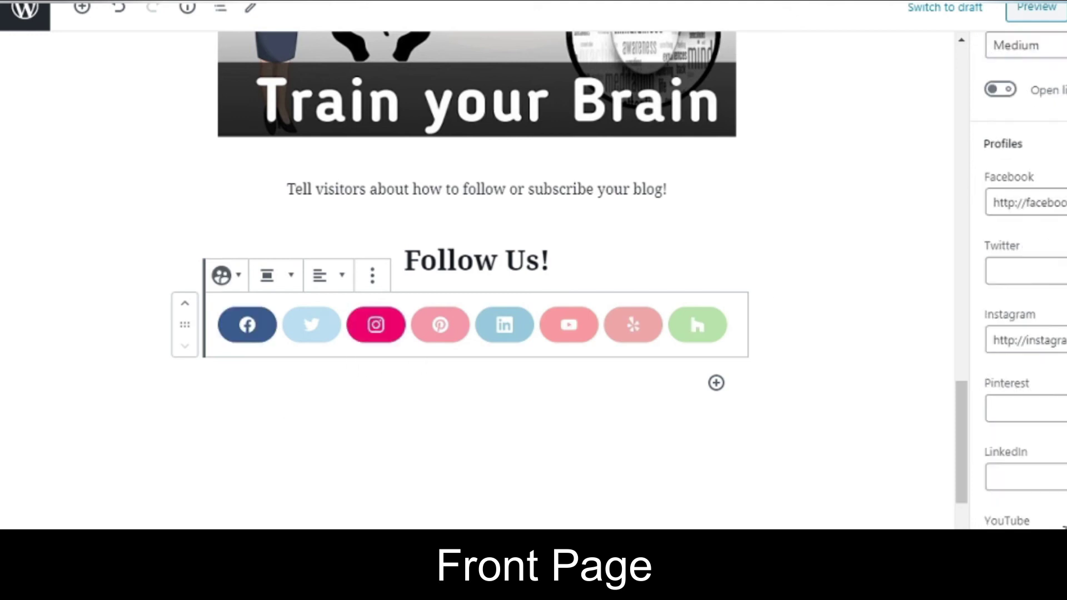
pyautogui.click(849, 428)
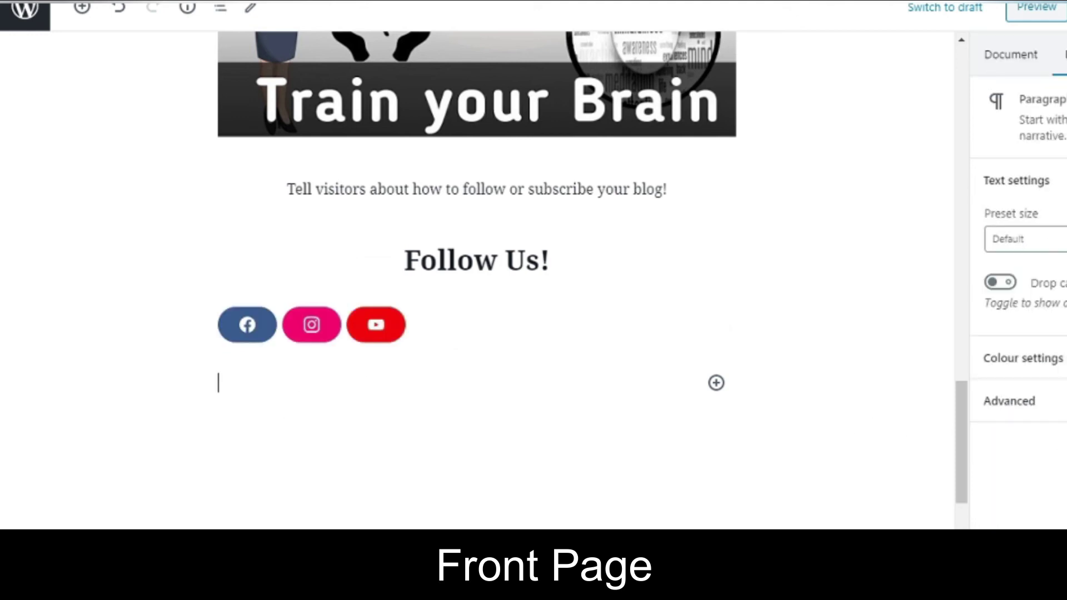
# Set the social profile buttons to Small, centre them beneath the "Follow Us!" heading, and save the page
pyautogui.click(500, 325)
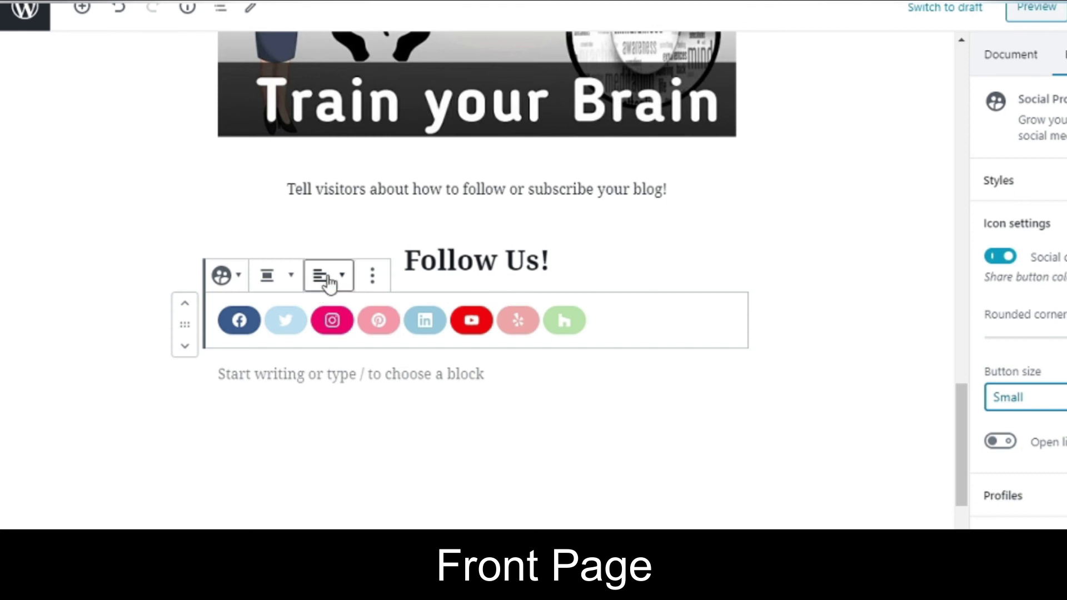
pyautogui.click(327, 275)
pyautogui.click(297, 191)
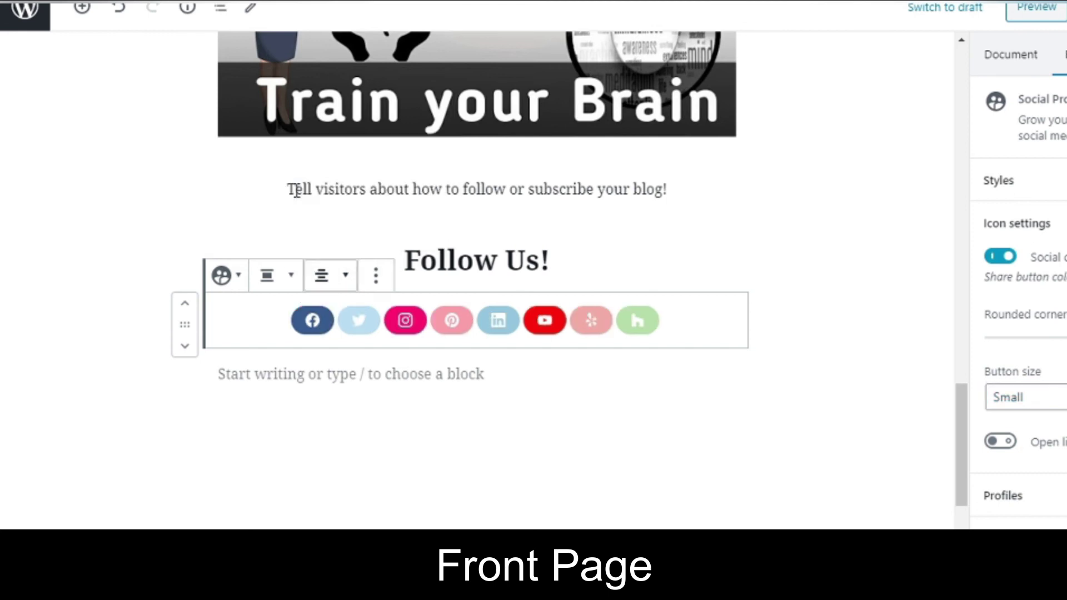
pyautogui.click(579, 507)
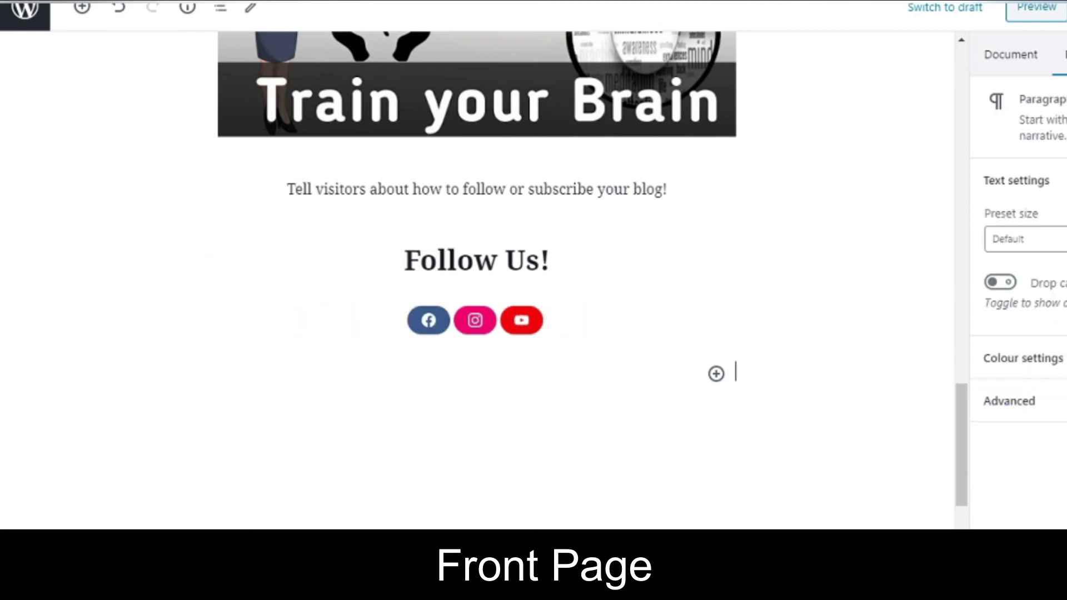
pyautogui.hotkey('ctrl', 's')
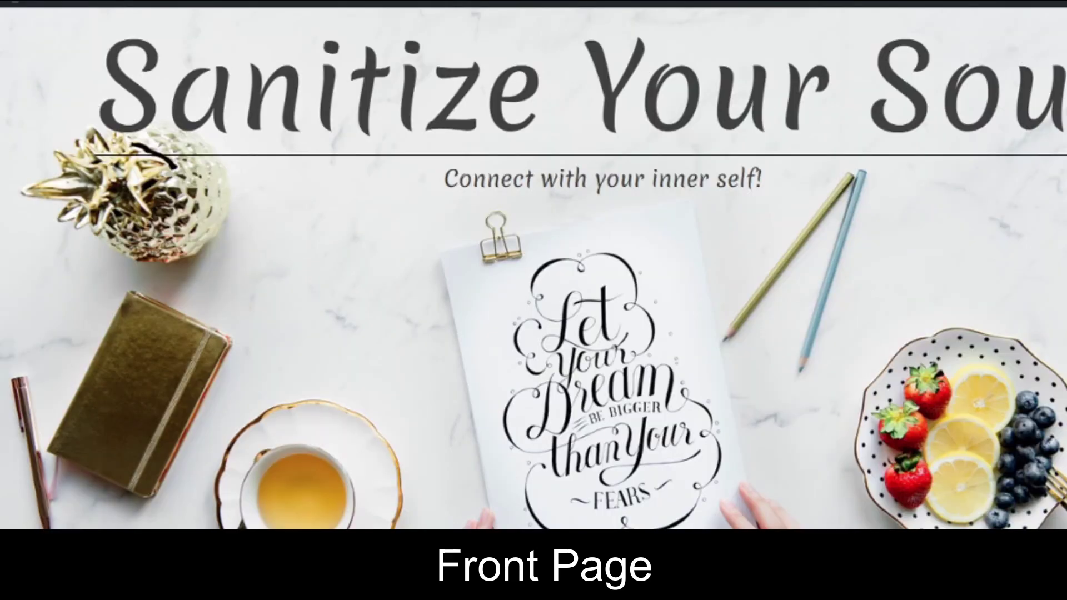
# Check the updated front page on the live site, from the welcome heading through the carousel, quote and services
pyautogui.scroll(-10, 534, 266)
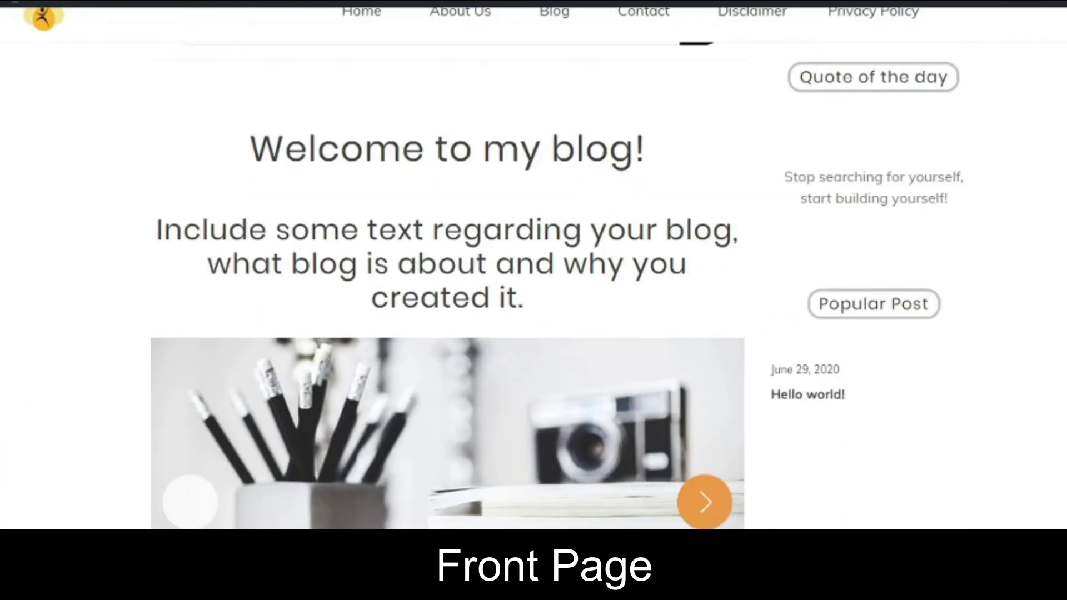
pyautogui.scroll(-7, 447, 278)
pyautogui.scroll(10, 448, 278)
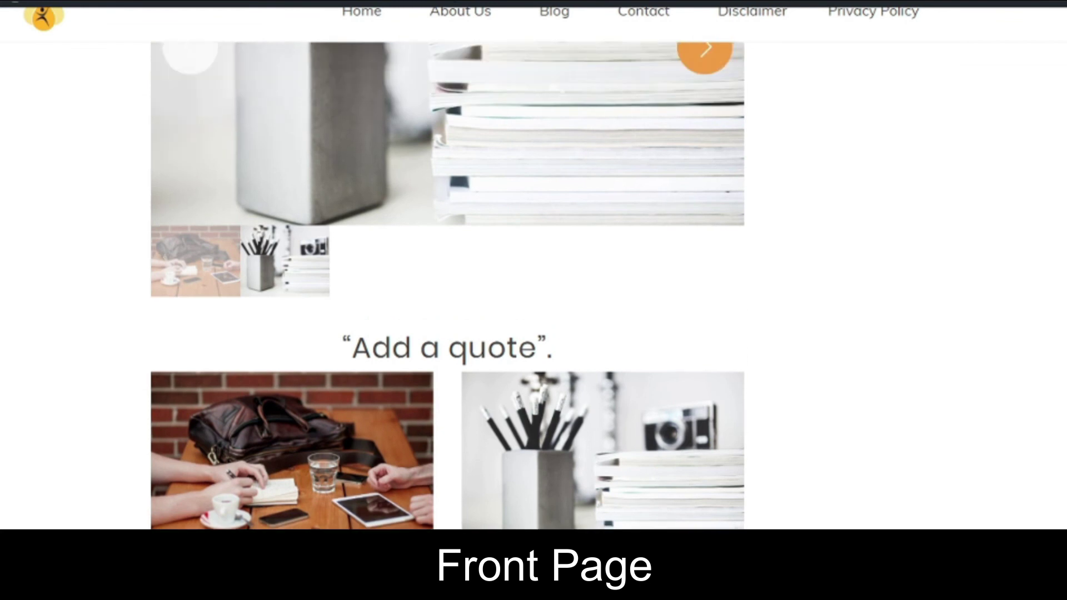
pyautogui.scroll(-9, 447, 278)
pyautogui.scroll(-9, 448, 278)
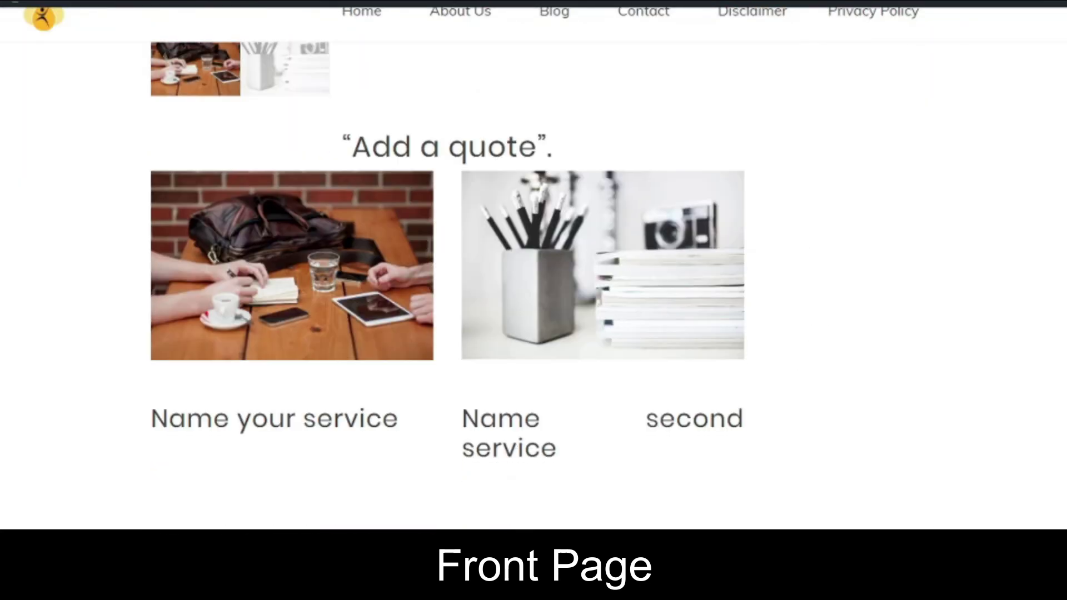
pyautogui.scroll(-3, 448, 278)
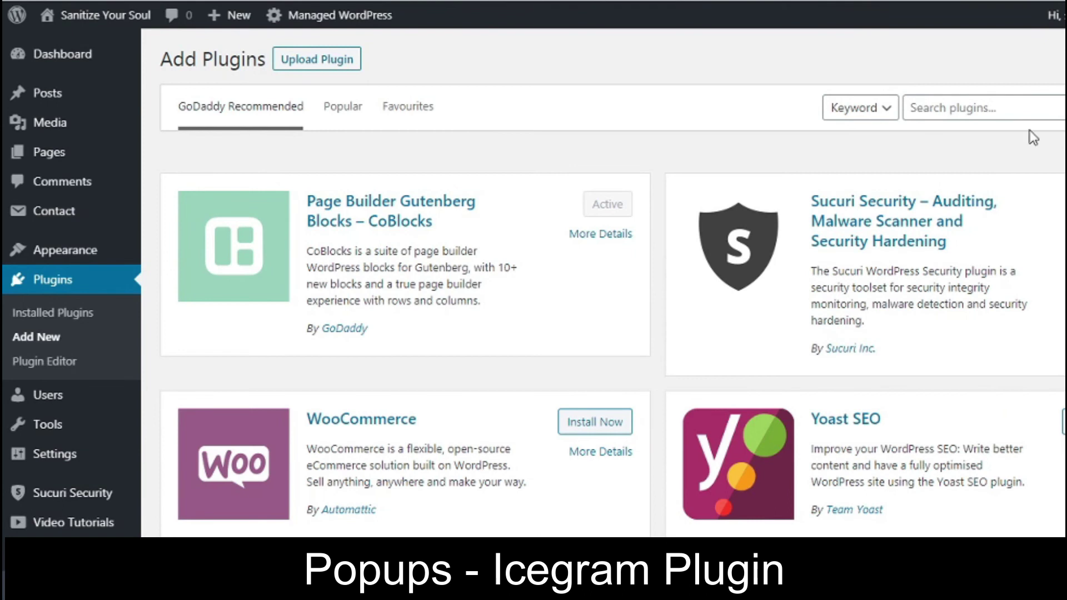
# Find the Icegram popups and lead generation plugin by searching for "icegram", then install and activate it
pyautogui.click(1010, 108)
pyautogui.write('icegram')
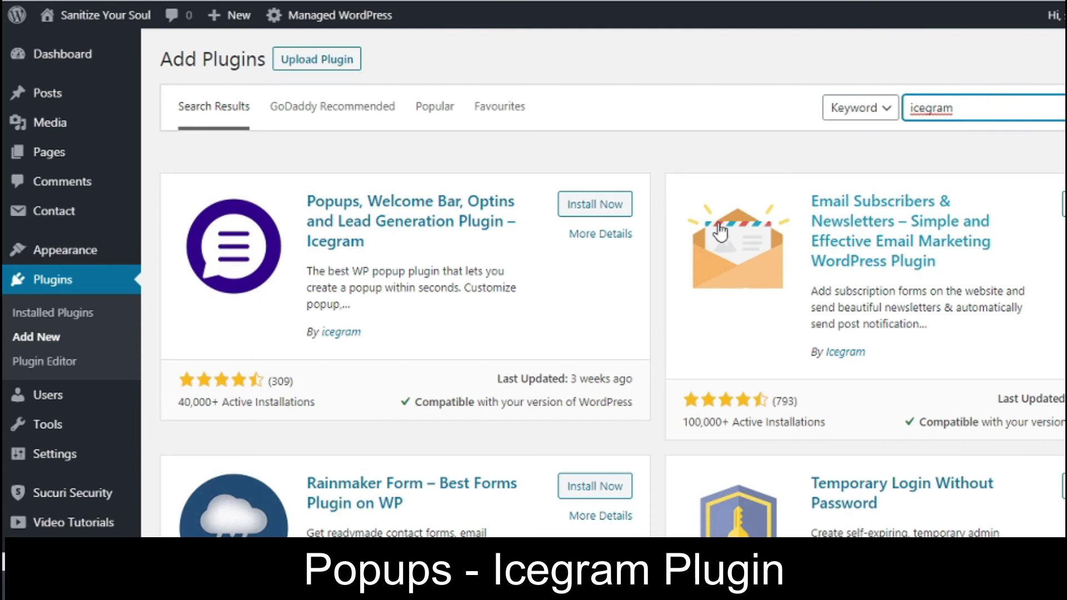
pyautogui.click(609, 213)
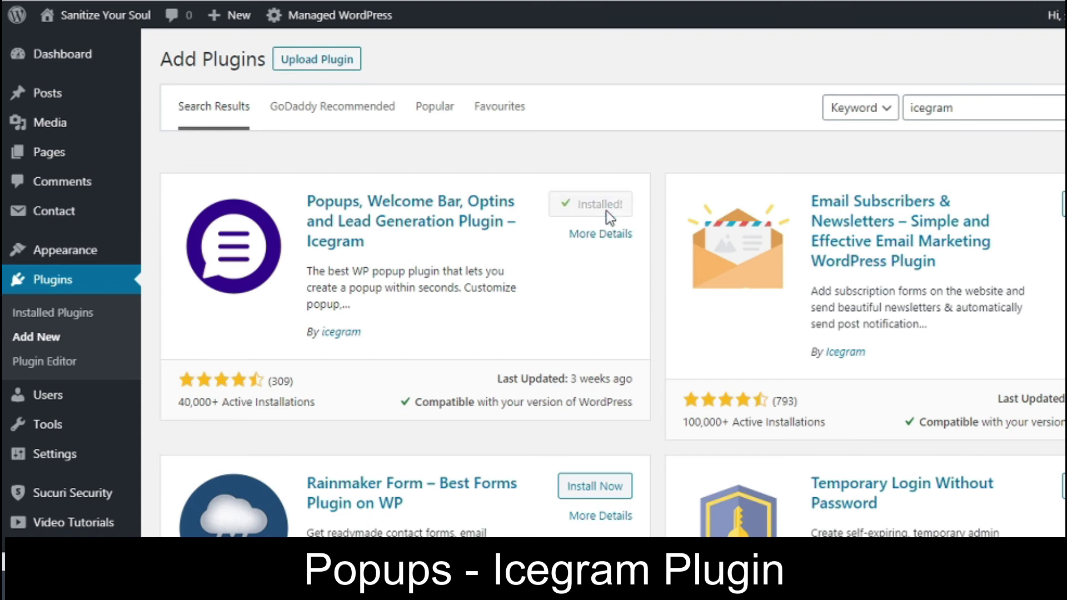
pyautogui.click(605, 210)
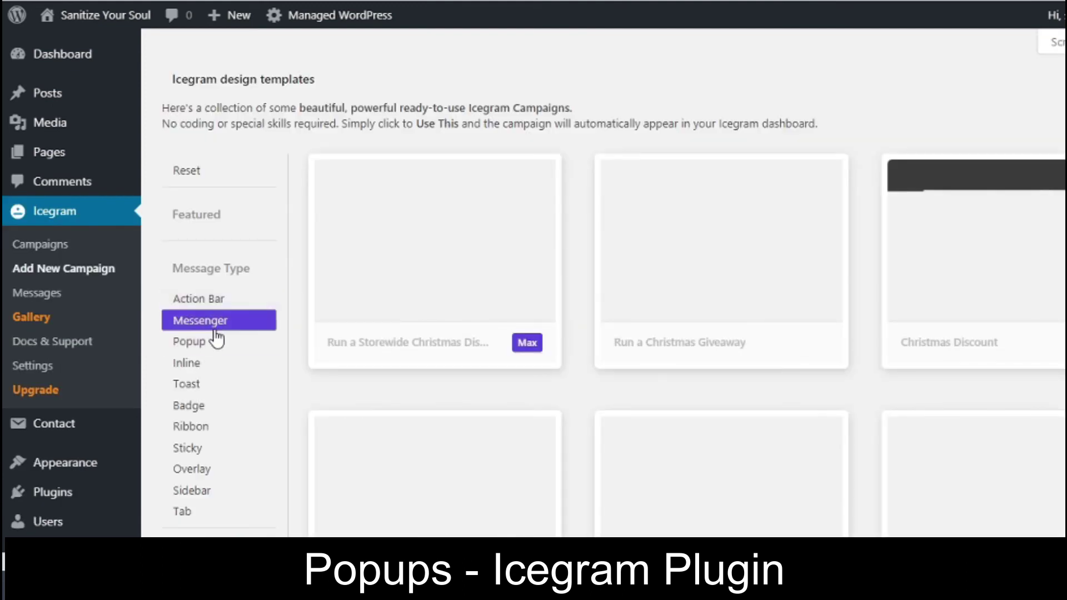
# Create an Icegram campaign from the Popup template "Give Subscribers The Inside Scoop"
pyautogui.click(220, 342)
pyautogui.scroll(-2, 219, 348)
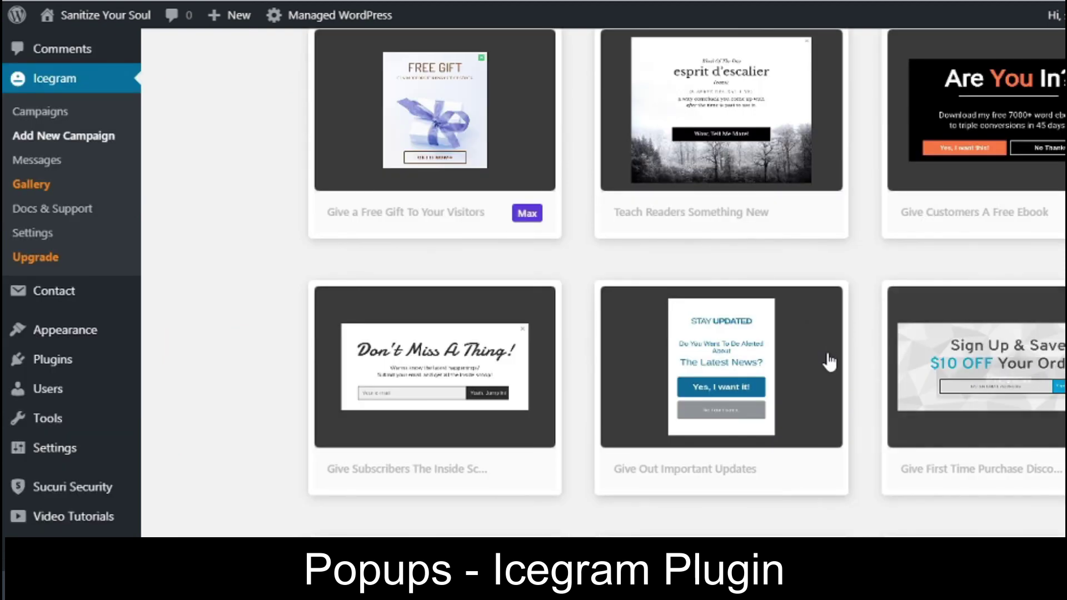
pyautogui.click(439, 379)
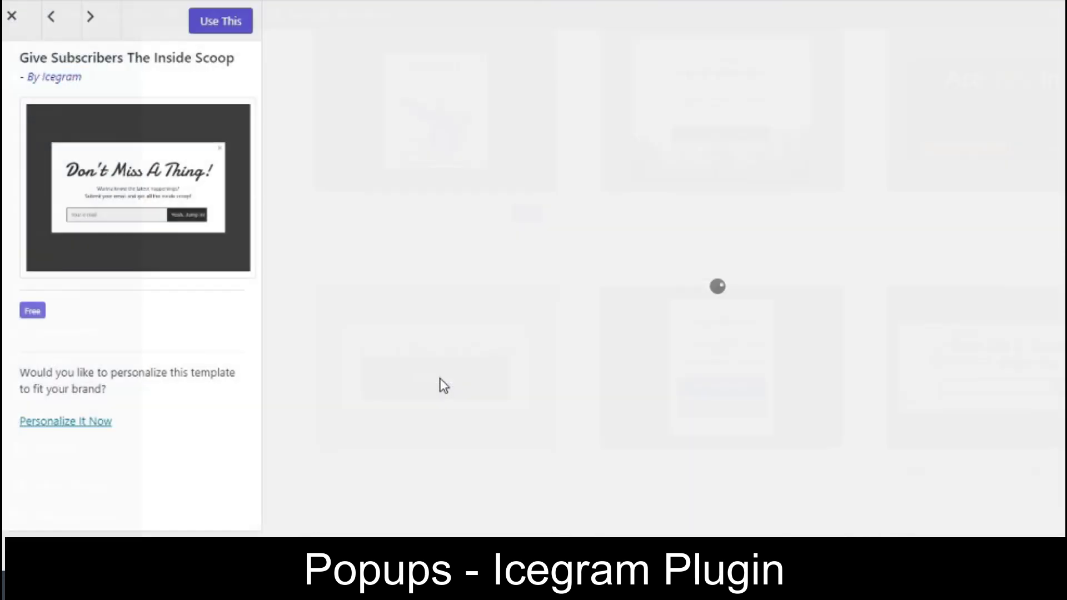
pyautogui.click(211, 25)
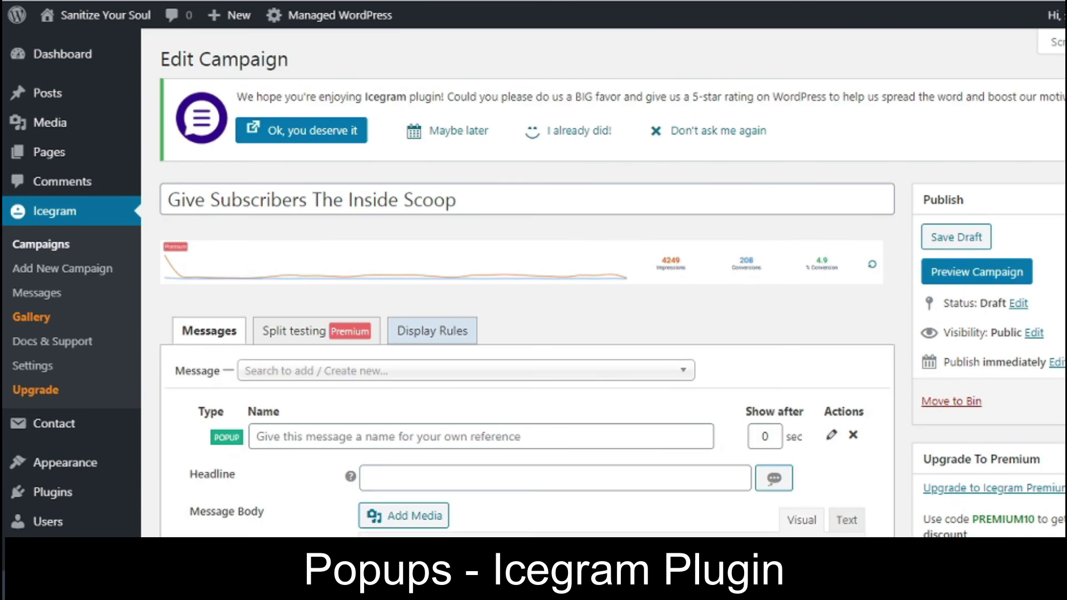
# Reword the popup message body to "Wanna get notified about the latest posts? Submit your email and get latest post in your inbox!"
pyautogui.scroll(-4, 533, 284)
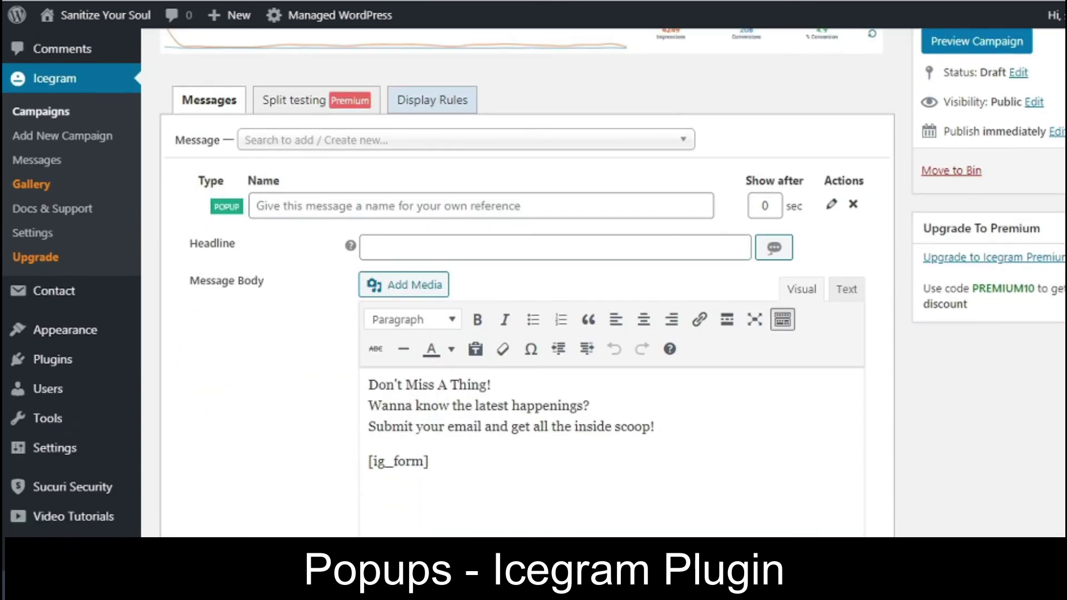
pyautogui.scroll(-2, 534, 284)
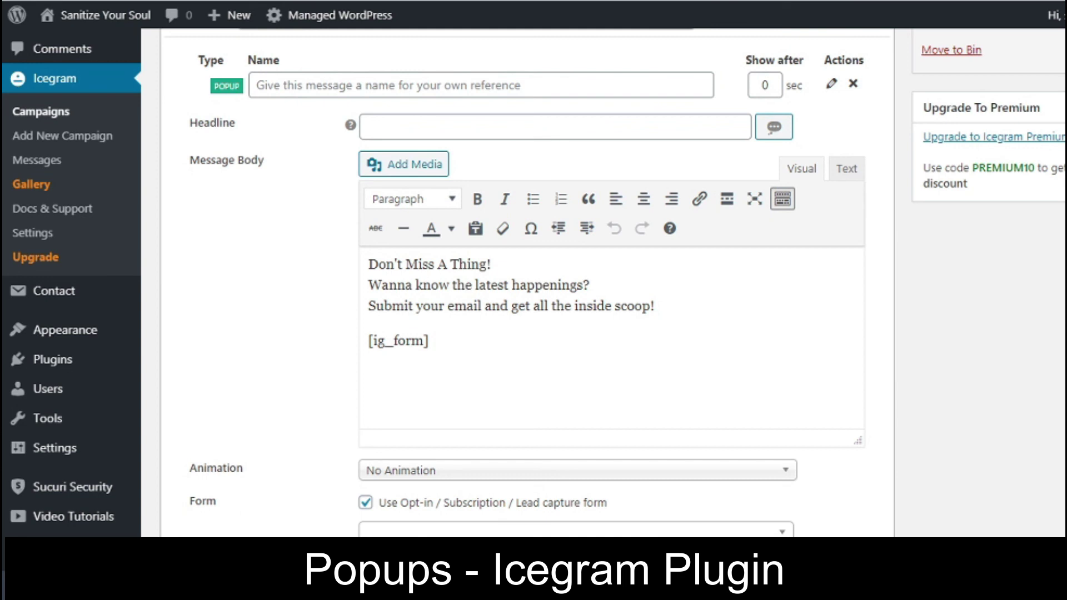
pyautogui.doubleClick(531, 288)
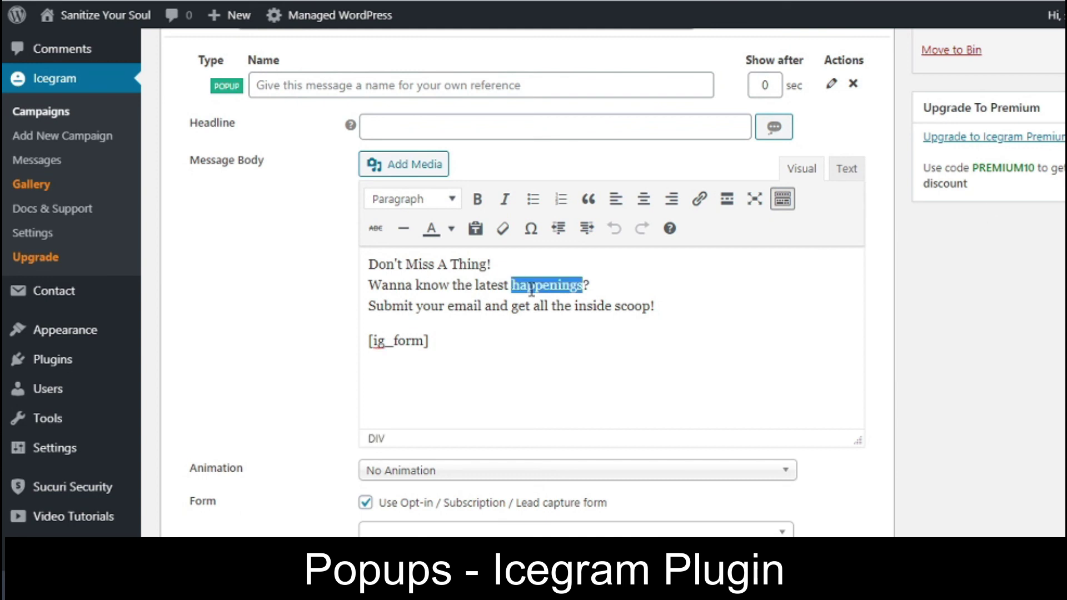
pyautogui.hotkey('ctrl', 'a')
pyautogui.write("Don't Miss A Thing! Wanna get notified about the latest posts? Submit your email and get latest post in your inbox!  [ig_form]")
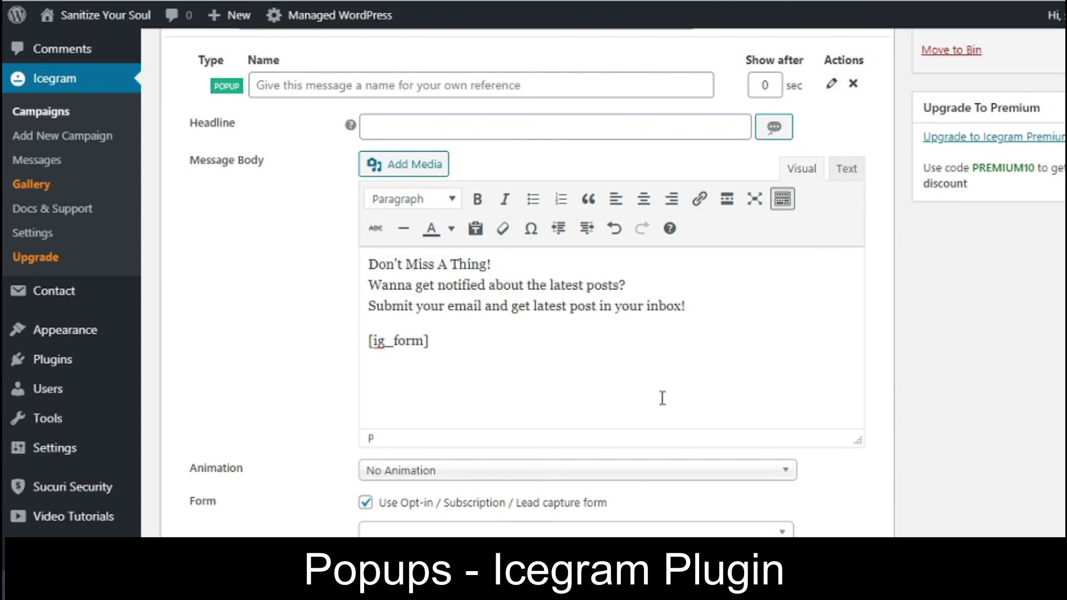
# Look through the popup campaign's form style, embed code and call-to-action settings
pyautogui.scroll(-4, 612, 278)
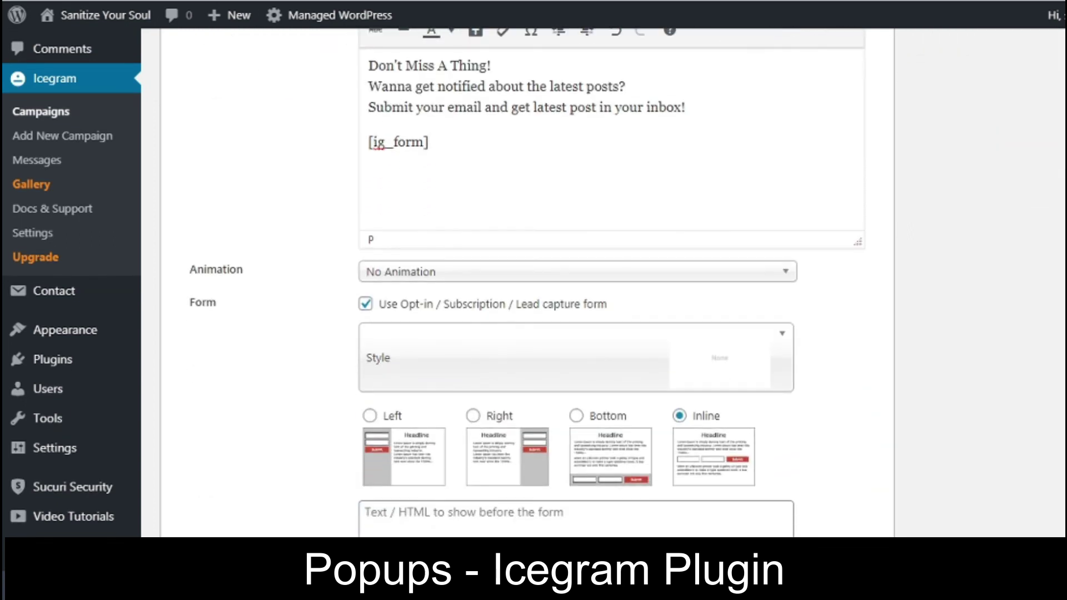
pyautogui.scroll(-10, 611, 278)
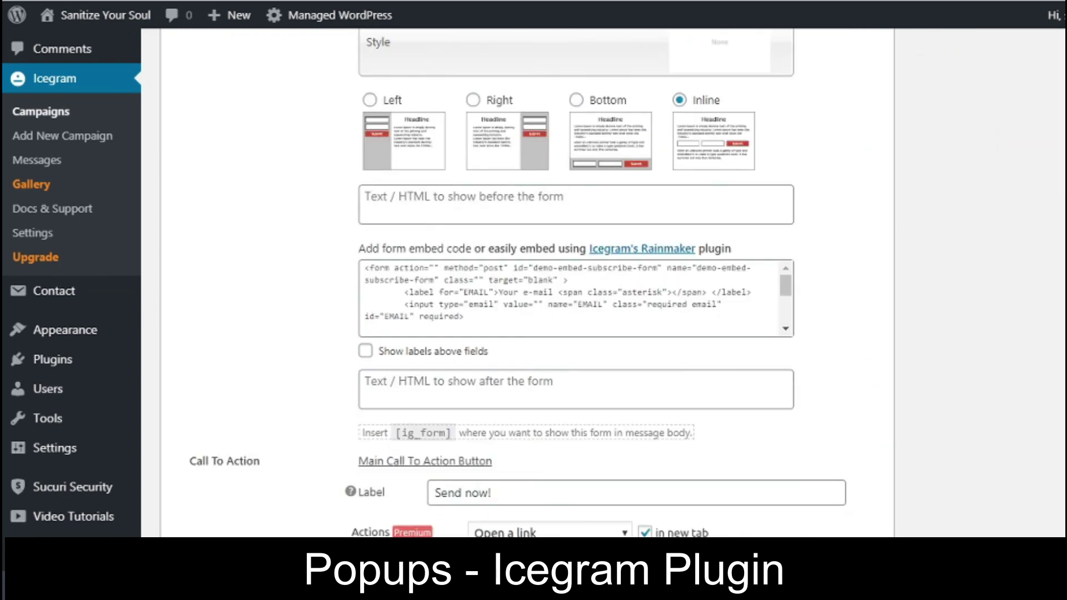
pyautogui.scroll(-4, 612, 278)
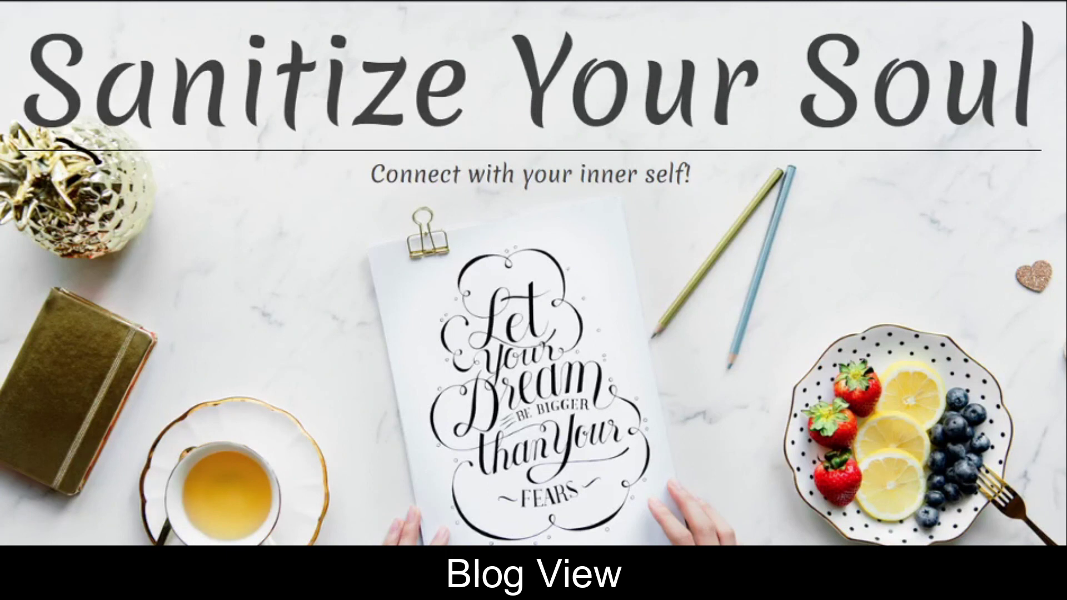
# Review the finished blog's home page, scrolling from the header banner through the carousel, quote and service sections to the end
pyautogui.scroll(-10, 534, 273)
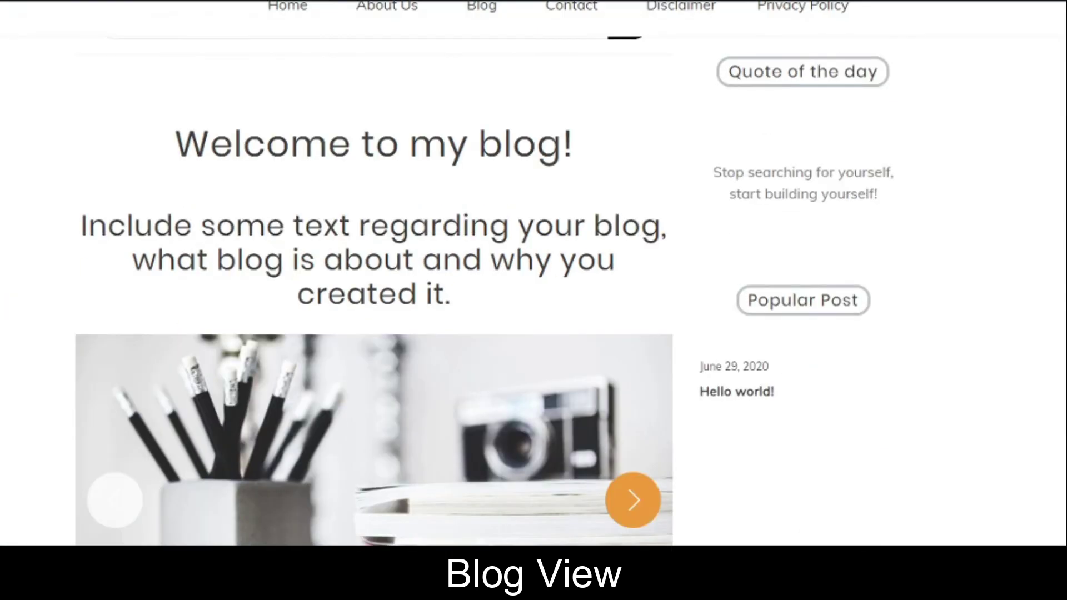
pyautogui.scroll(-9, 534, 272)
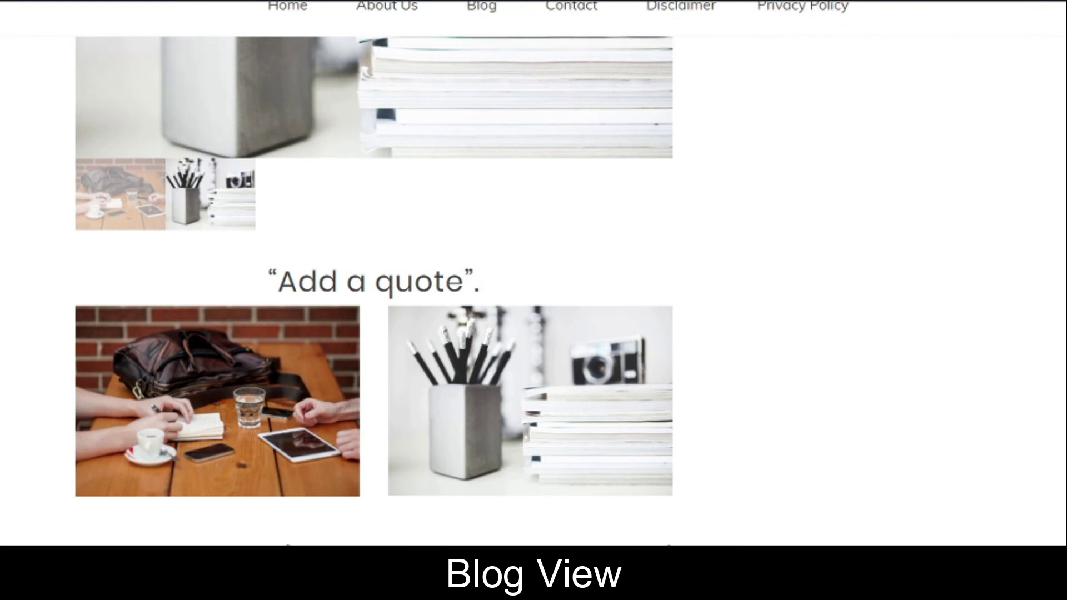
pyautogui.scroll(10, 534, 272)
pyautogui.scroll(-11, 533, 272)
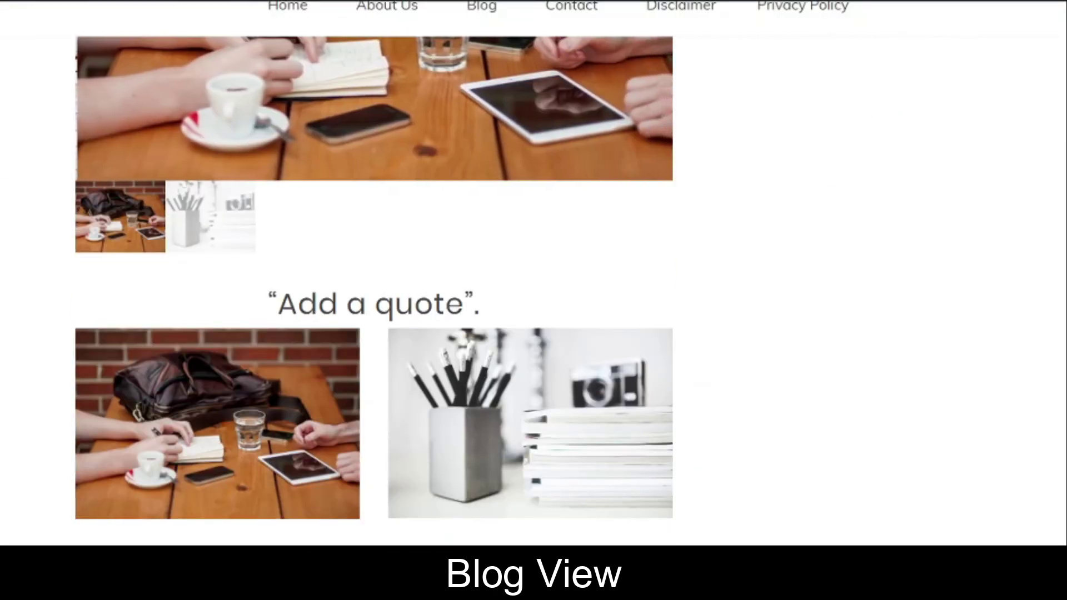
pyautogui.scroll(-10, 533, 272)
pyautogui.scroll(-6, 534, 272)
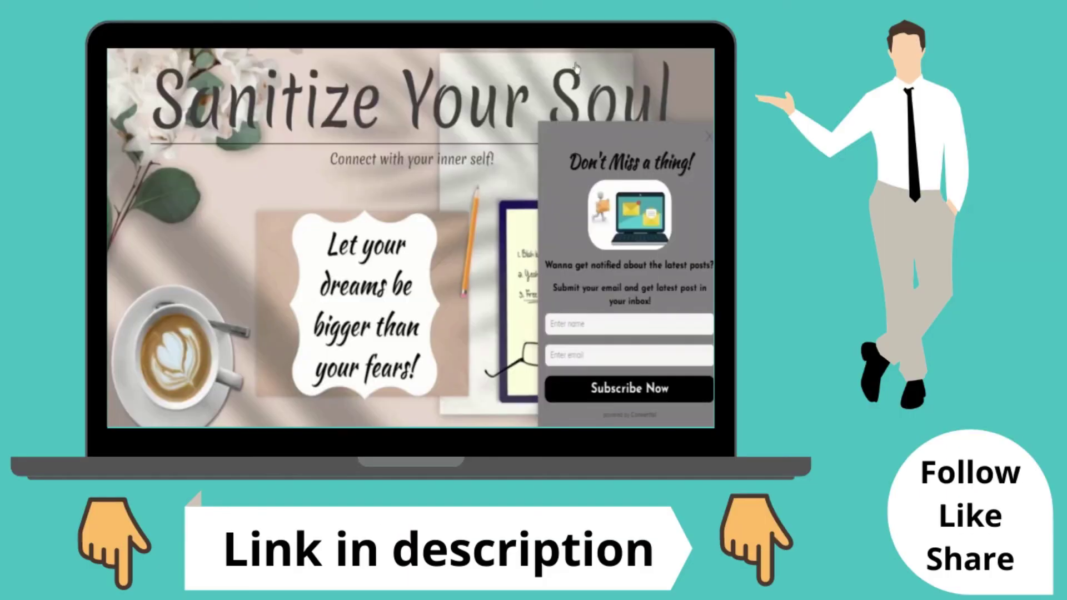